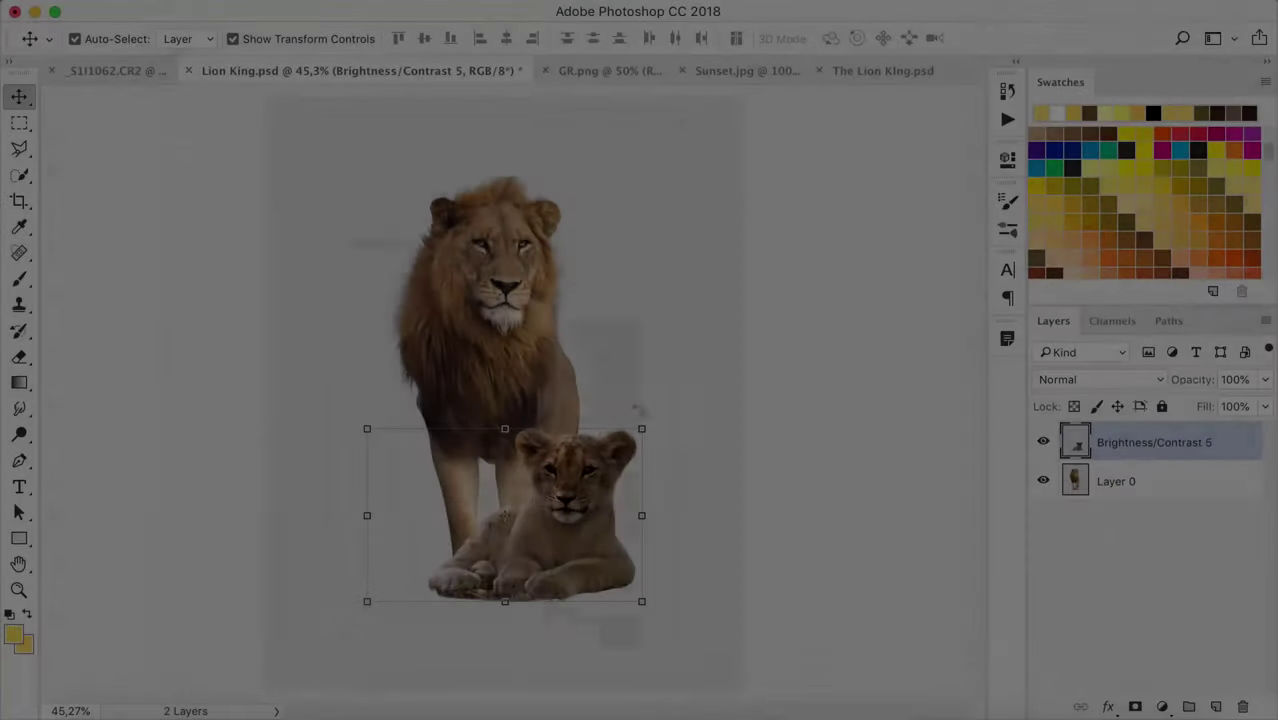
Hide the Brightness/Contrast 5 cub layer so only the cut-out adult lion shows
{"action": "mouse_move", "coordinate": [638, 409]}
{"action": "left_mouse_down"}
{"action": "mouse_move", "coordinate": [660, 295]}
{"action": "mouse_move", "coordinate": [686, 412]}
{"action": "left_mouse_up"}
Select the rock ledge and ground in GR.png with Quick Selection
{"action": "left_click", "coordinate": [1043, 441]}
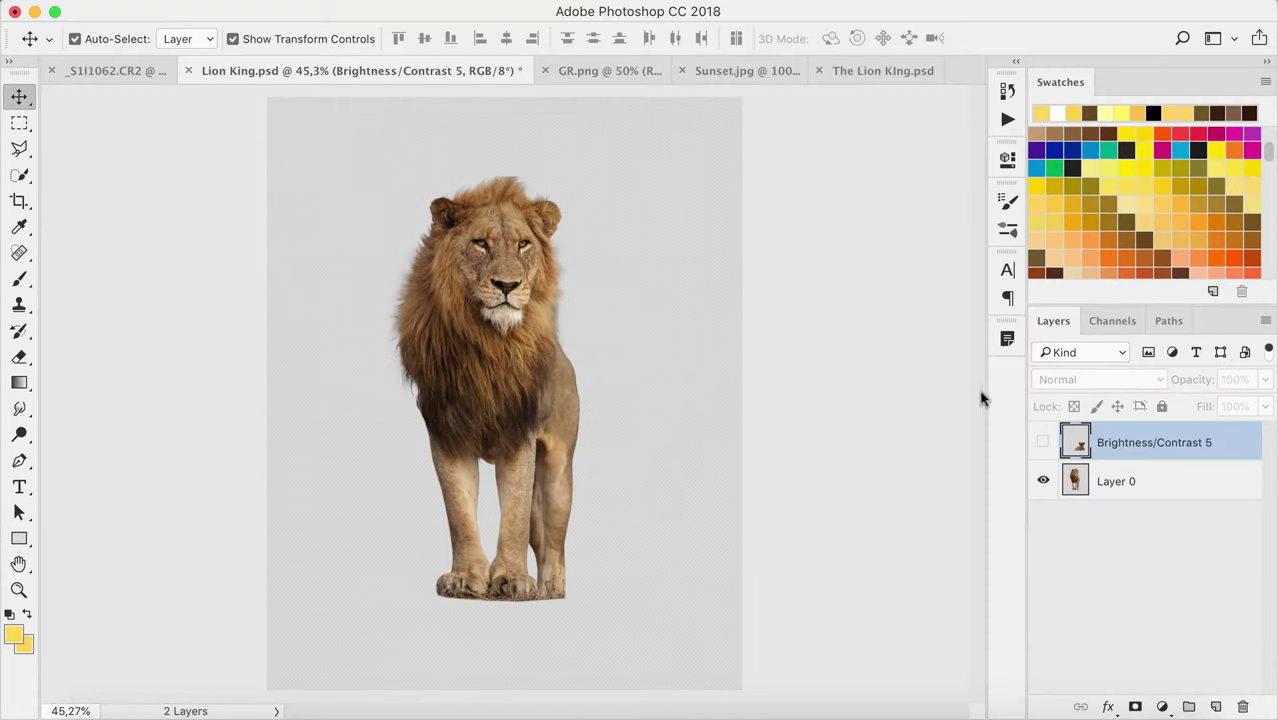
{"action": "left_click", "coordinate": [612, 71]}
{"action": "left_click", "coordinate": [19, 174]}
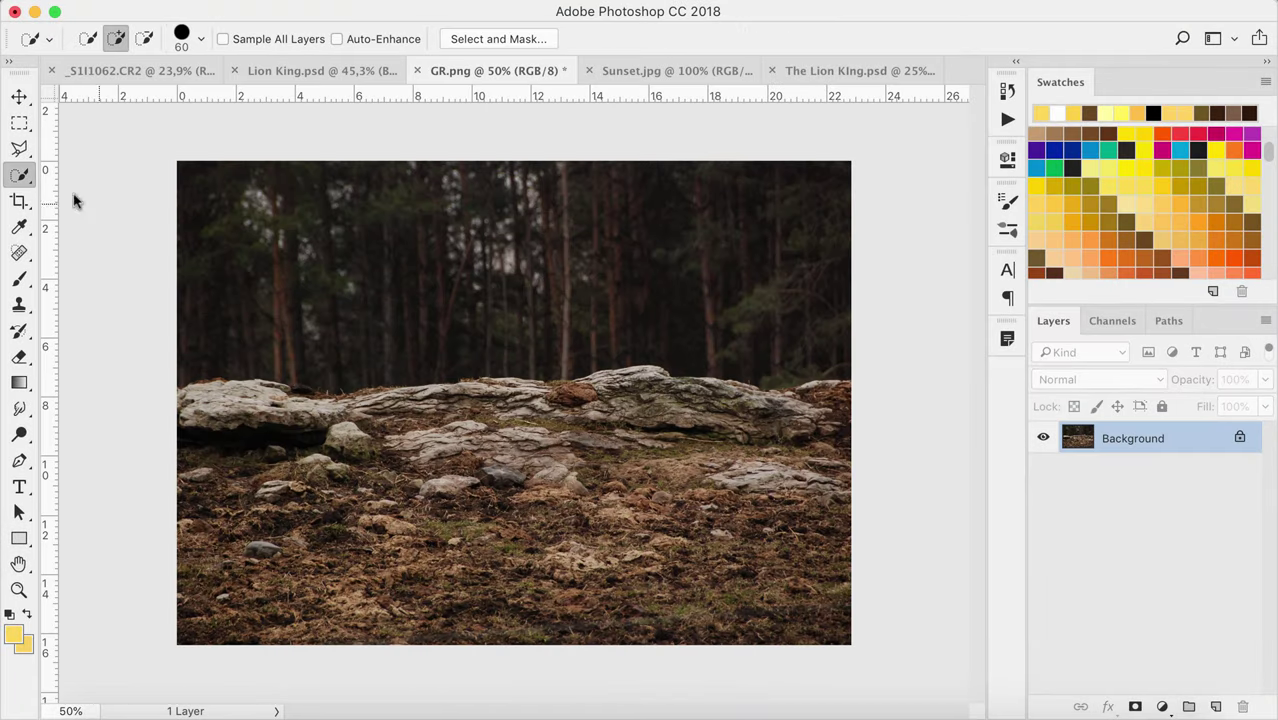
{"action": "left_click_drag", "start_coordinate": [843, 397], "coordinate": [285, 407]}
{"action": "mouse_move", "coordinate": [255, 501]}
{"action": "left_mouse_down"}
{"action": "mouse_move", "coordinate": [506, 607]}
{"action": "mouse_move", "coordinate": [374, 393]}
{"action": "left_mouse_up"}
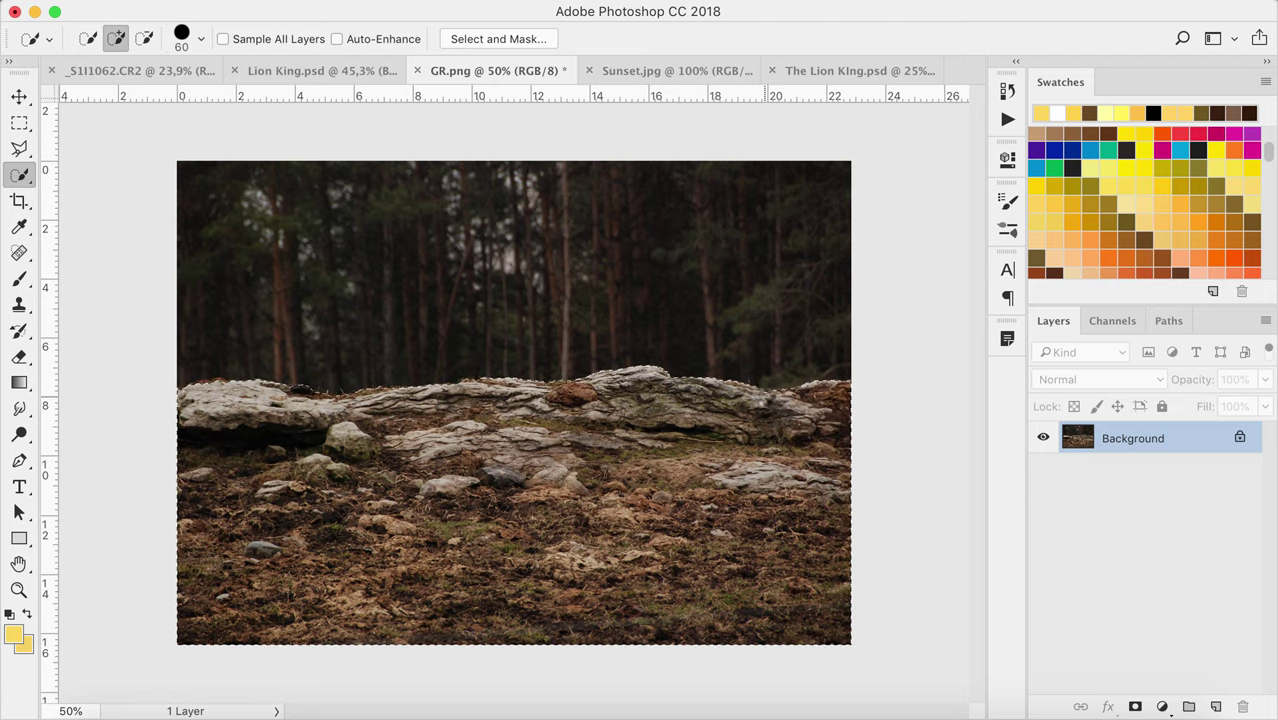
Mask out the forest via Select and Mask and carry the ground into Lion King.psd
{"action": "left_click", "coordinate": [490, 39]}
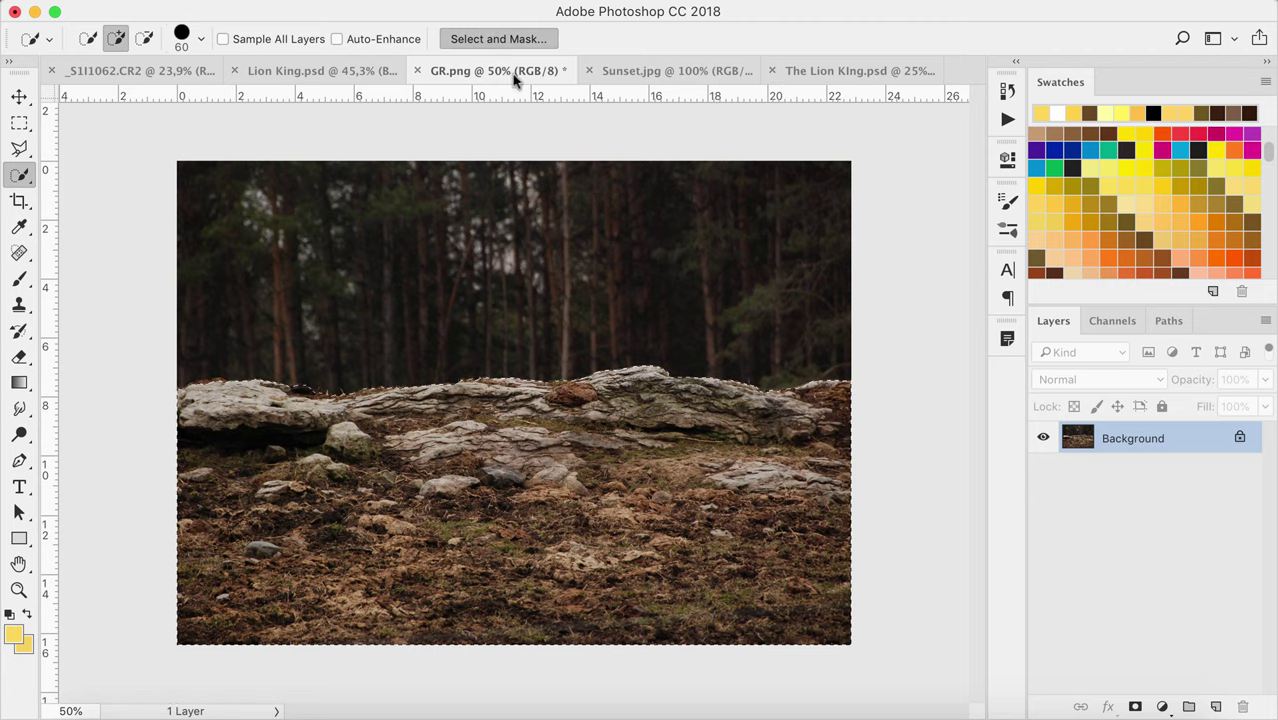
{"action": "left_click", "coordinate": [1231, 690]}
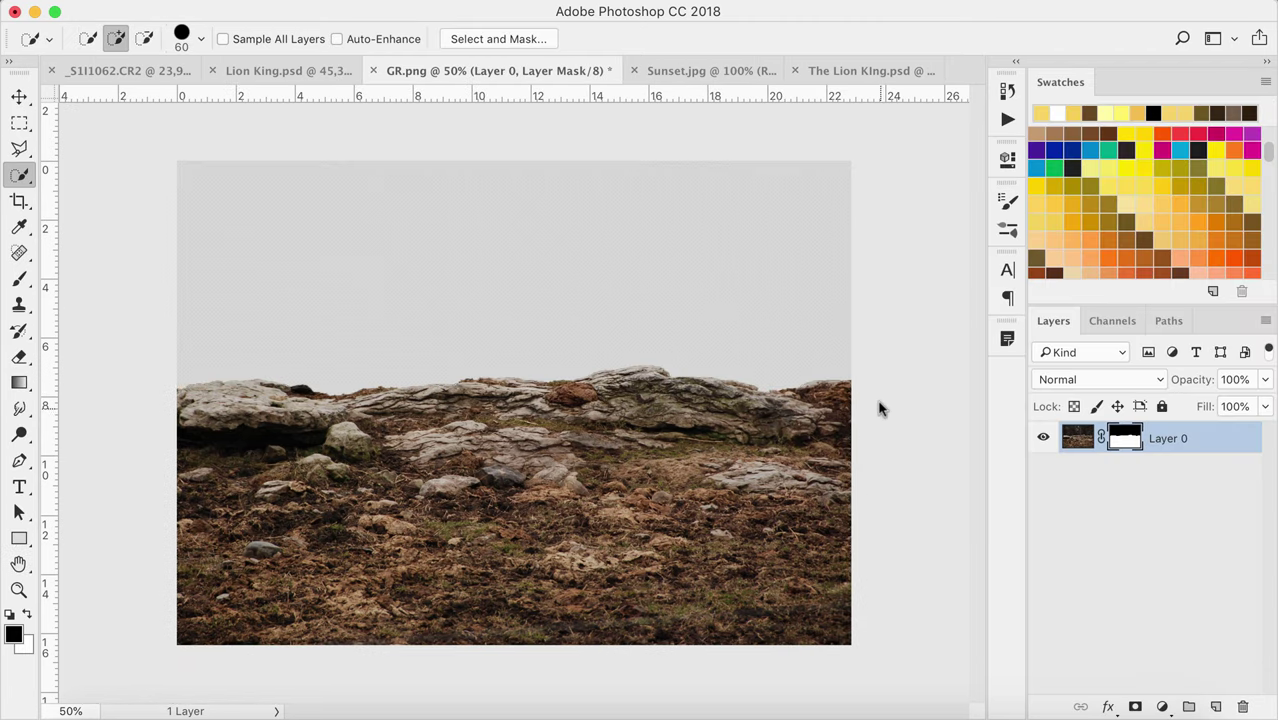
{"action": "left_click", "coordinate": [19, 96]}
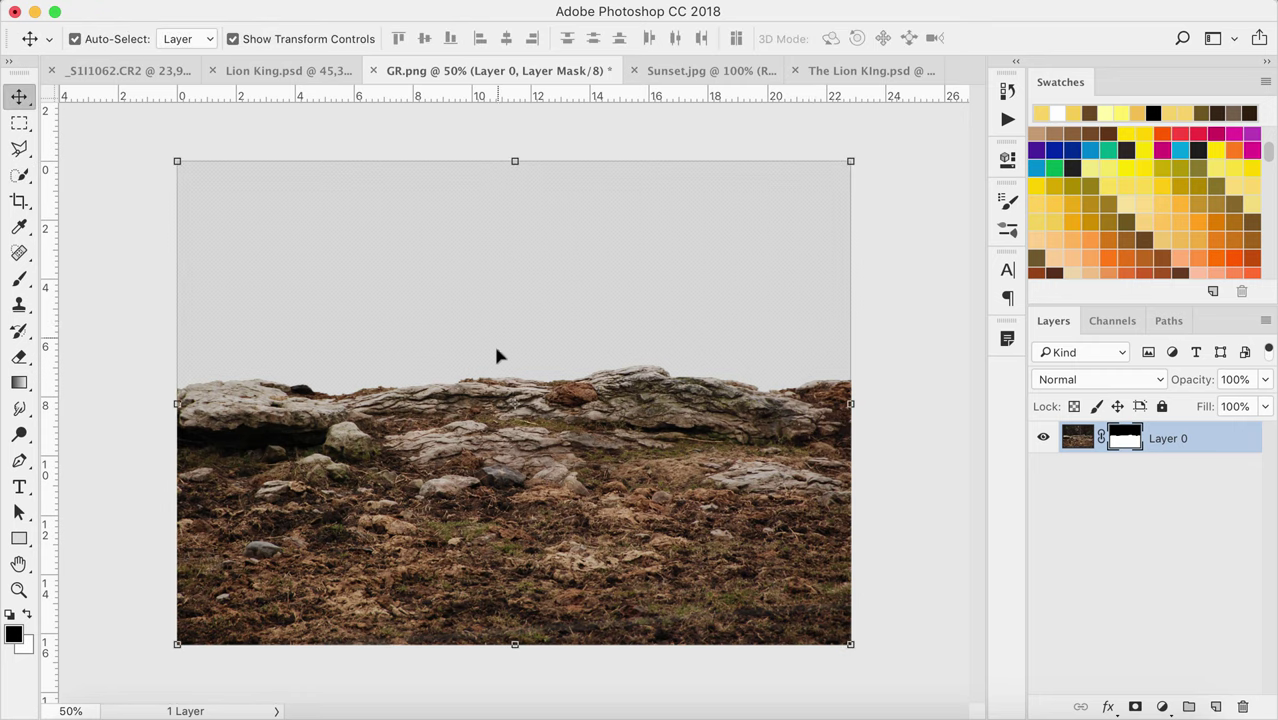
{"action": "left_click_drag", "start_coordinate": [497, 355], "coordinate": [517, 477]}
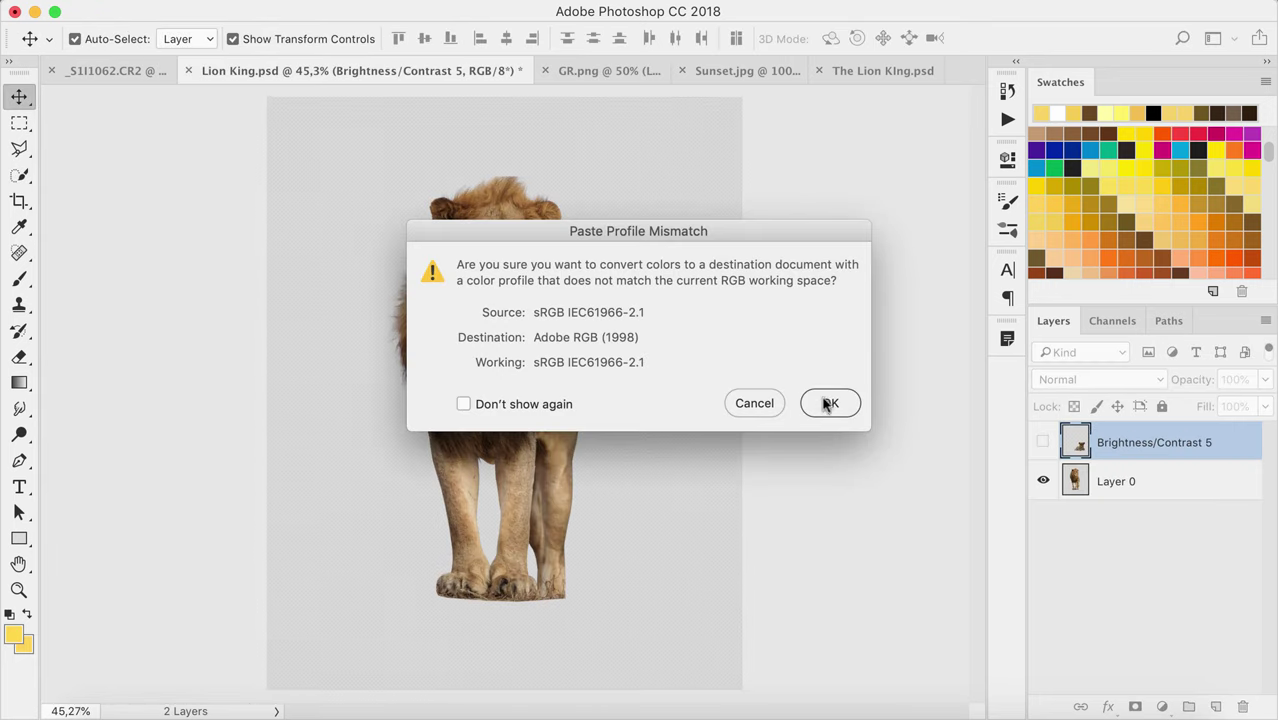
Convert the ground's profile, place it below the lion, lower it and enlarge to 113%
{"action": "left_click", "coordinate": [829, 403]}
{"action": "left_click_drag", "start_coordinate": [1163, 448], "coordinate": [1160, 528]}
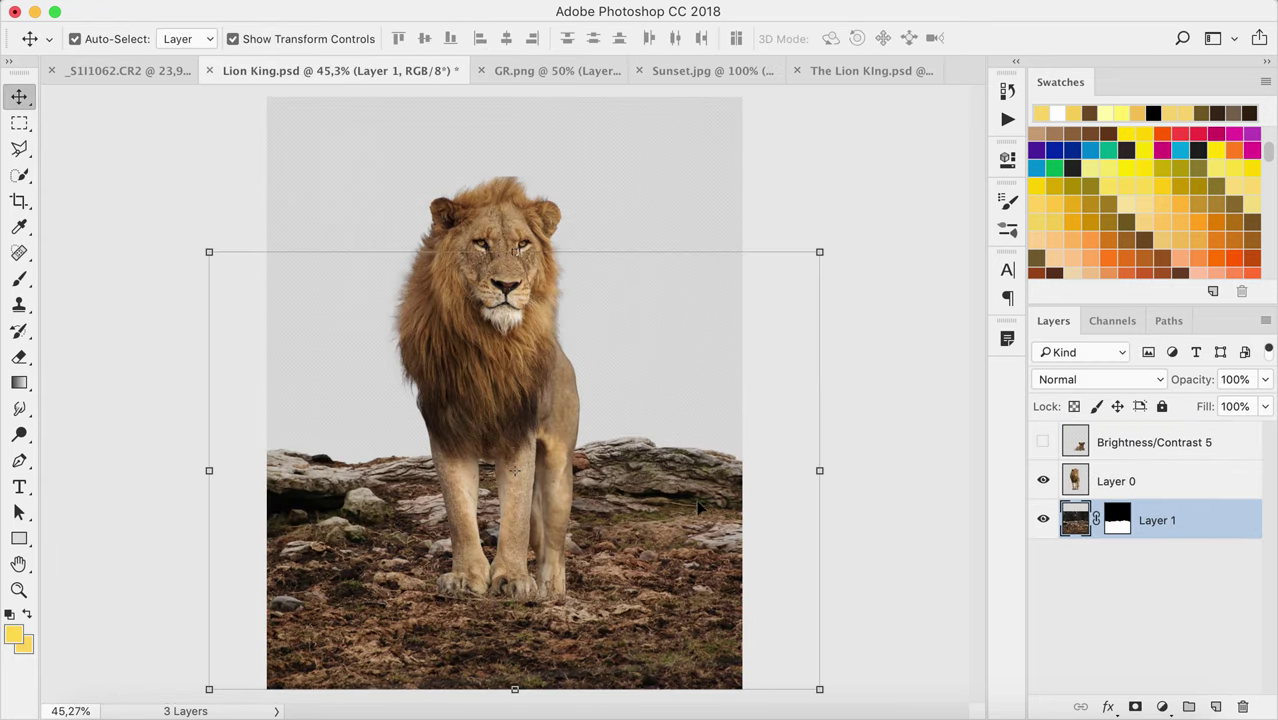
{"action": "left_click_drag", "start_coordinate": [600, 506], "coordinate": [631, 629]}
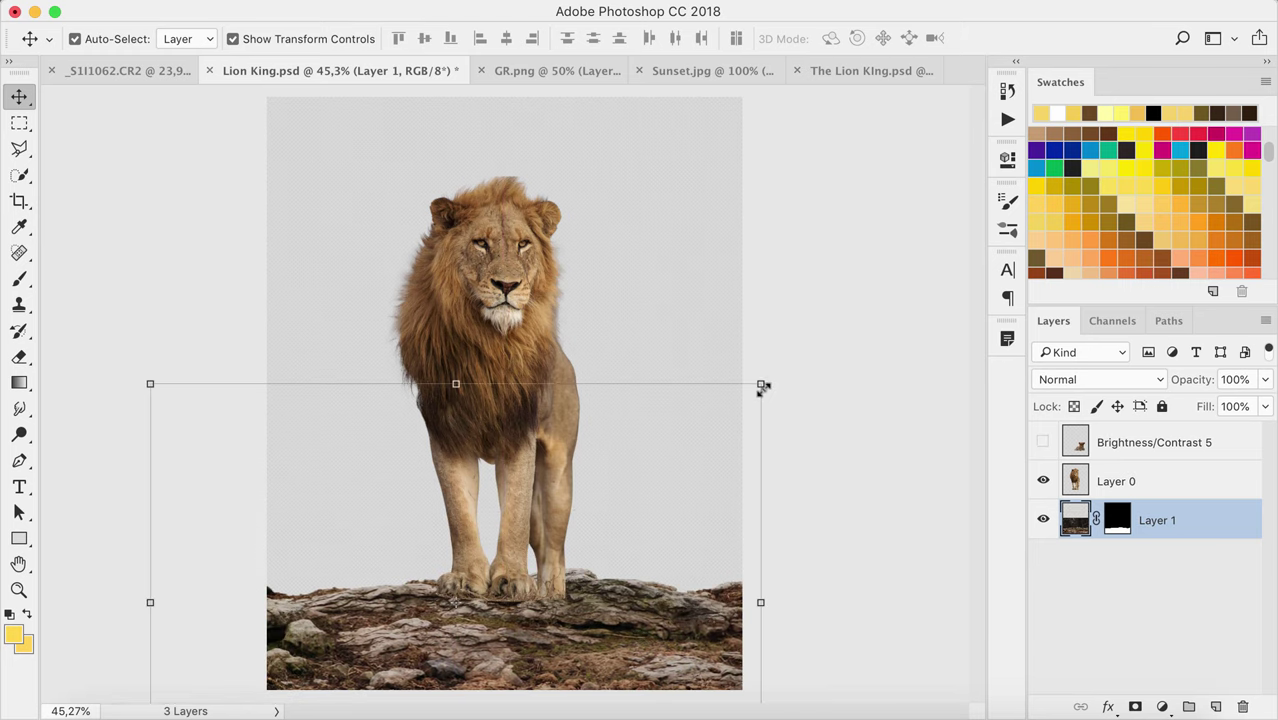
{"action": "left_click_drag", "start_coordinate": [762, 386], "coordinate": [800, 355]}
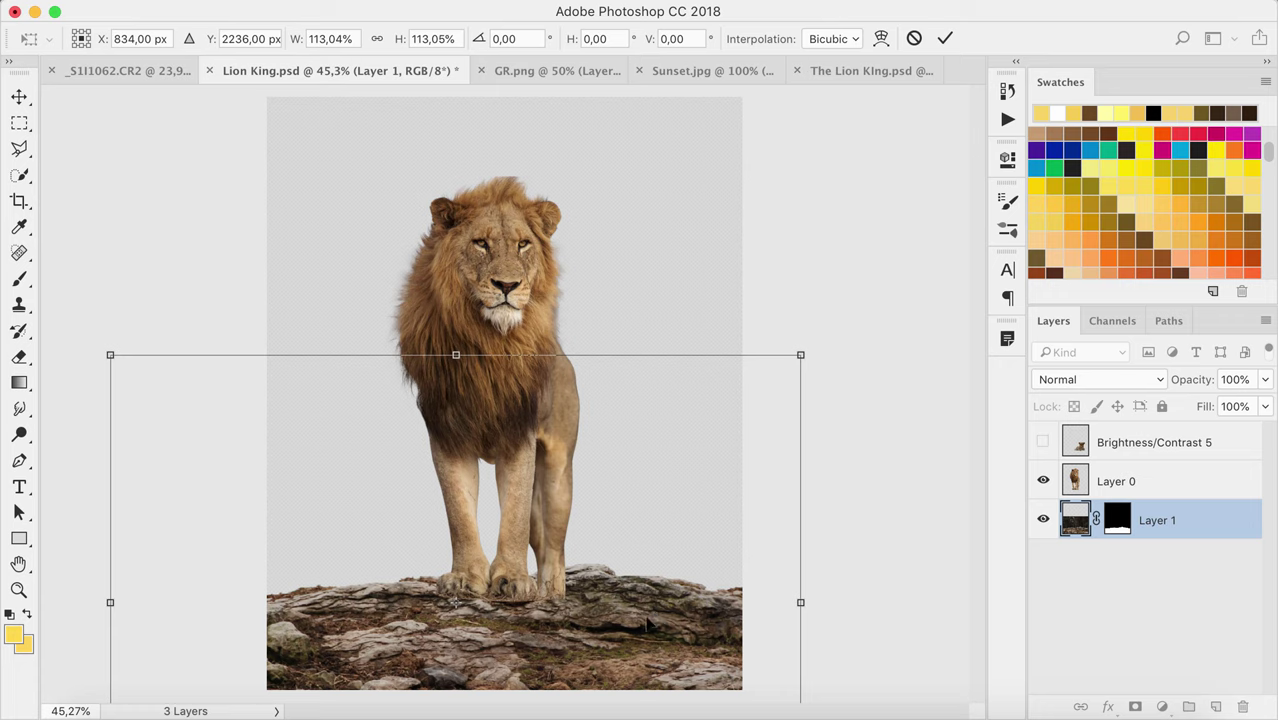
{"action": "key", "text": "Return"}
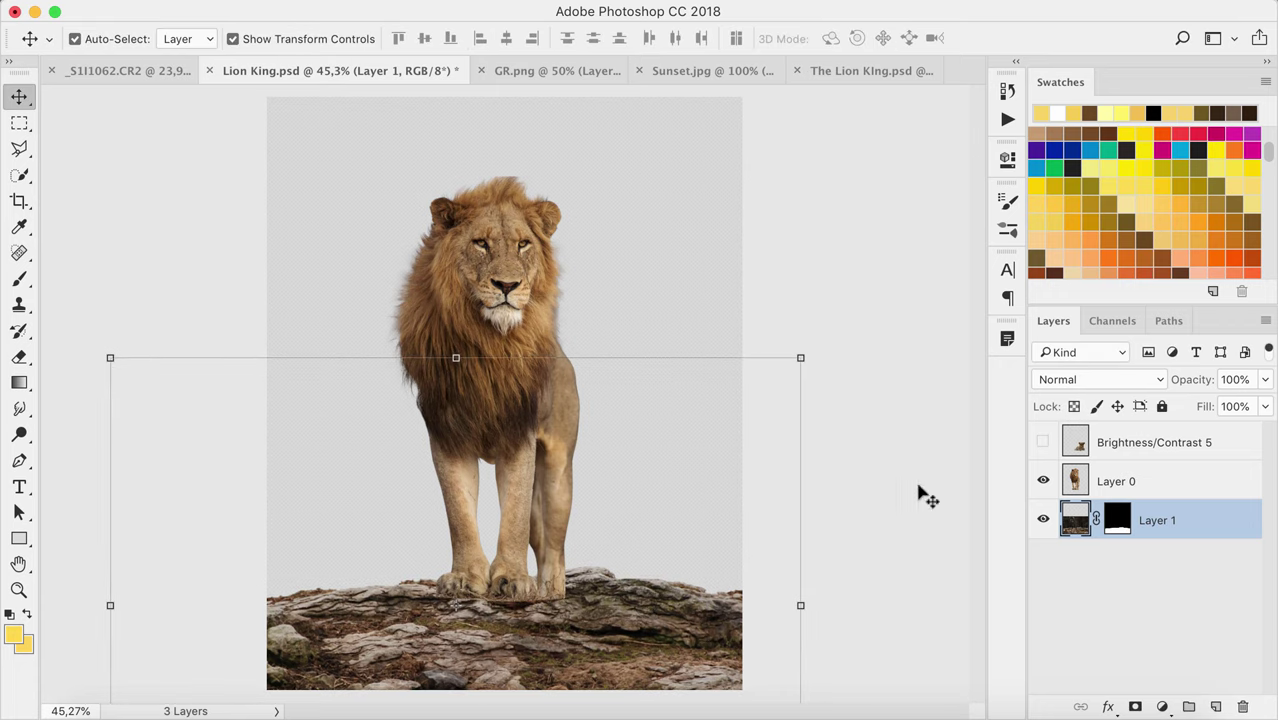
Shrink the adult lion to about 94% and reposition it onto the rocks
{"action": "left_click", "coordinate": [576, 471]}
{"action": "left_click_drag", "start_coordinate": [382, 174], "coordinate": [421, 190]}
{"action": "left_click_drag", "start_coordinate": [560, 375], "coordinate": [574, 414]}
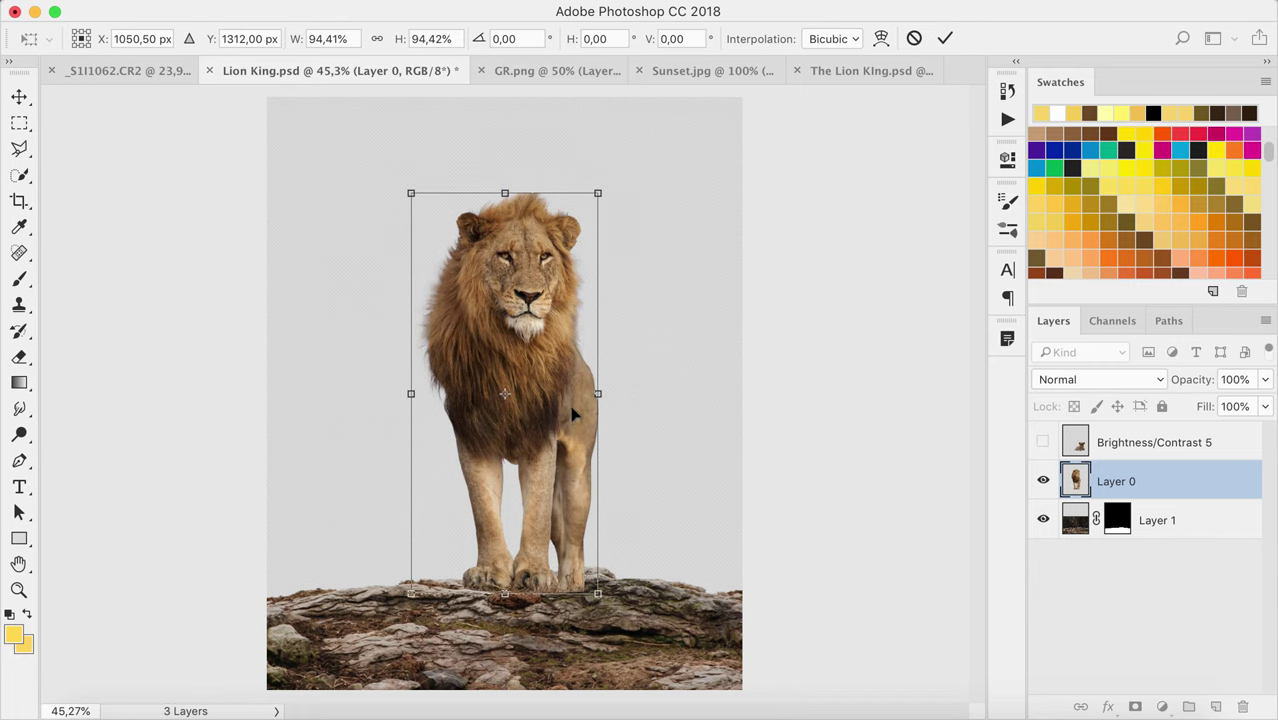
{"action": "key", "text": "Return"}
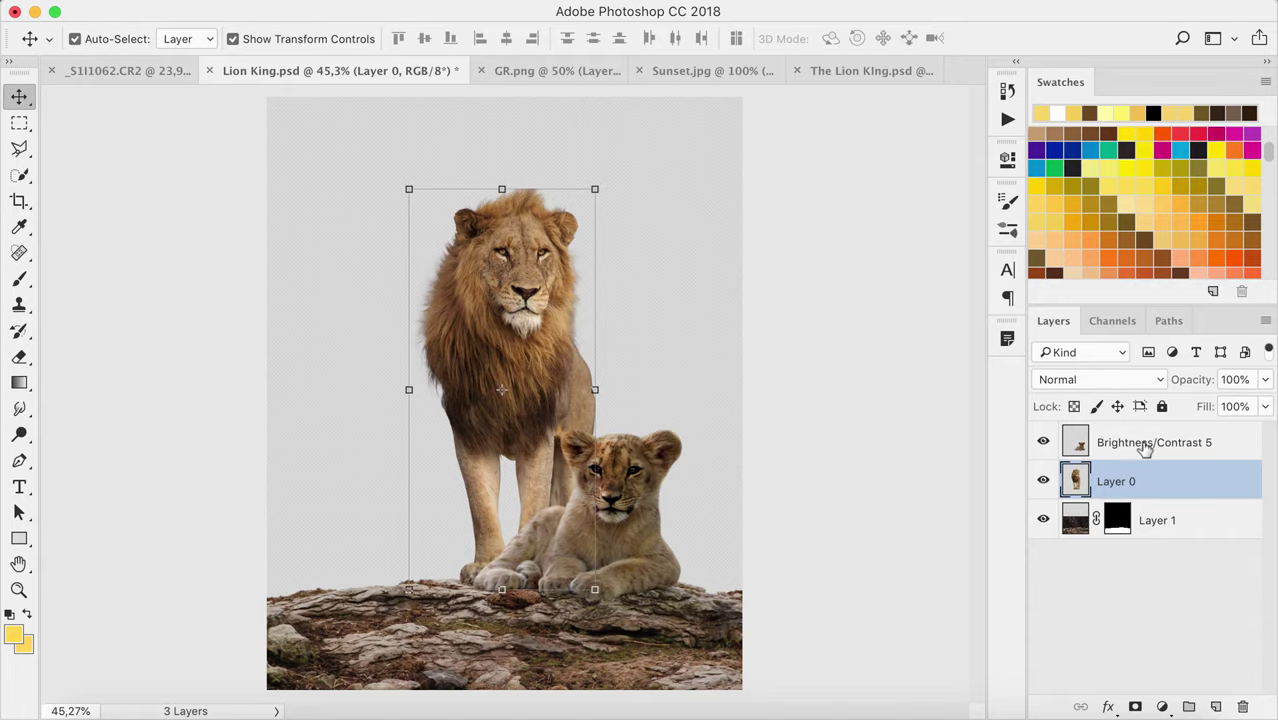
{"action": "left_click", "coordinate": [1141, 447]}
Scale the cub to about 71%, nudge it onto the rock, and shift the lion slightly right
{"action": "mouse_move", "coordinate": [688, 426]}
{"action": "left_mouse_down"}
{"action": "mouse_move", "coordinate": [632, 503]}
{"action": "mouse_move", "coordinate": [468, 517]}
{"action": "left_mouse_up"}
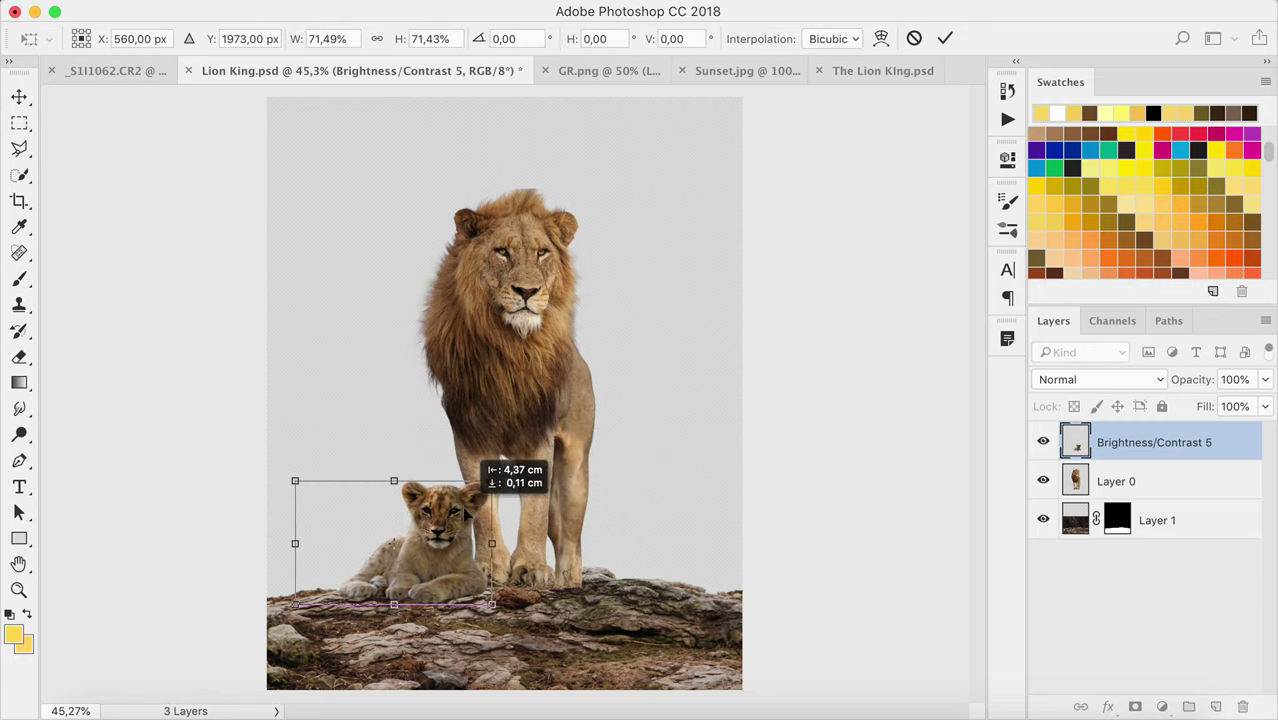
{"action": "key", "text": "Return"}
{"action": "left_click_drag", "start_coordinate": [469, 516], "coordinate": [469, 511]}
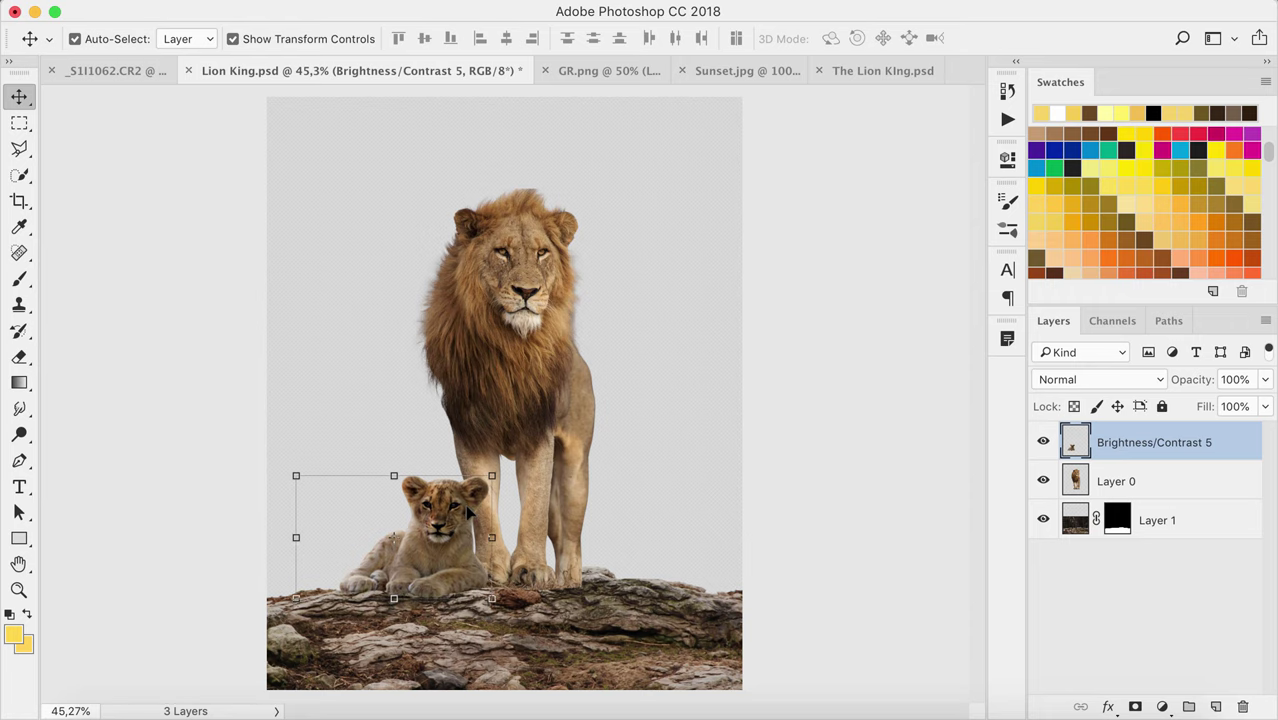
{"action": "left_click_drag", "start_coordinate": [585, 452], "coordinate": [589, 451]}
{"action": "left_click", "coordinate": [864, 473]}
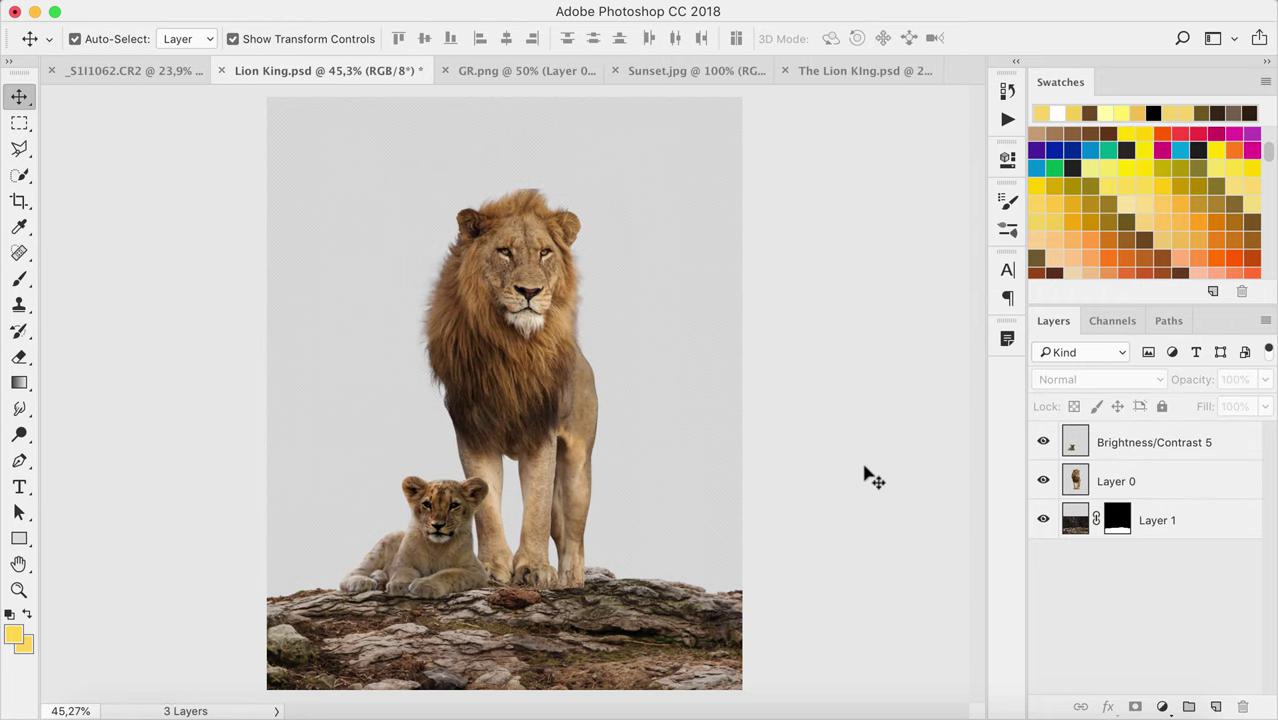
Lower the adult lion's opacity and outline the grass around its paw with Polygonal Lasso
{"action": "scroll", "coordinate": [583, 607], "scroll_direction": "up", "scroll_amount": 3}
{"action": "scroll", "coordinate": [520, 580], "scroll_direction": "up", "scroll_amount": 3}
{"action": "left_click", "coordinate": [700, 468]}
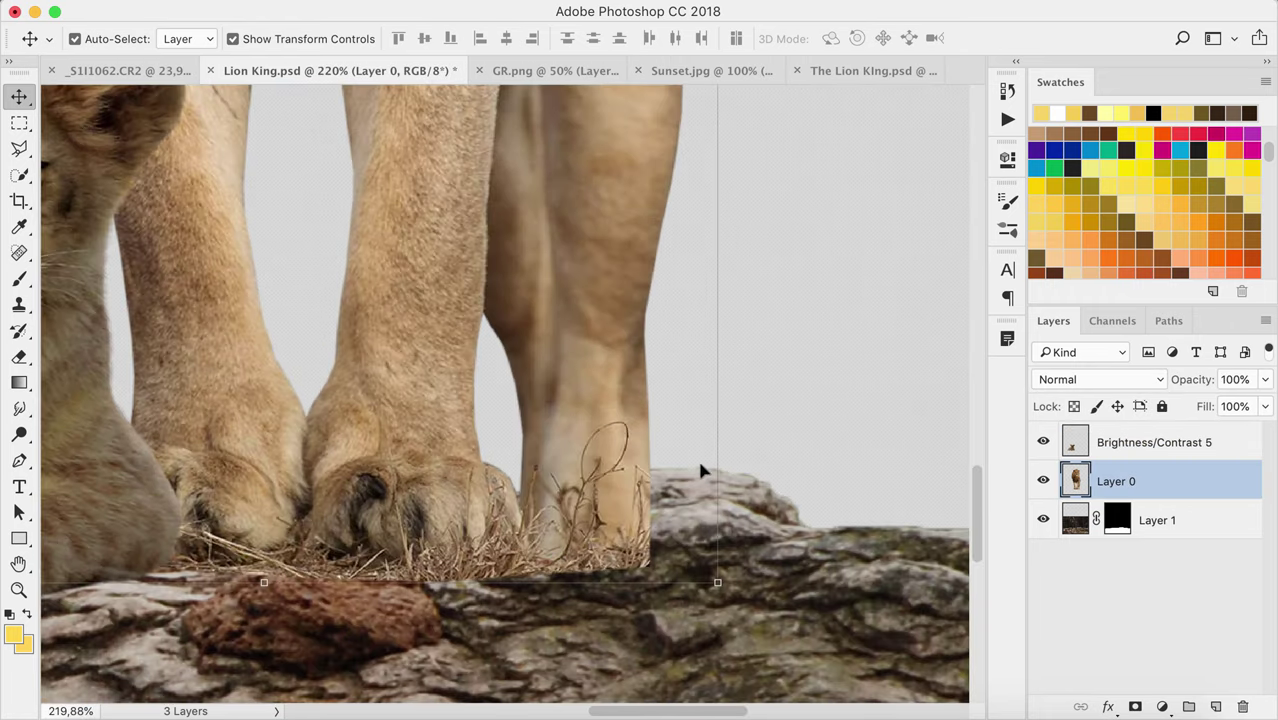
{"action": "left_click_drag", "start_coordinate": [1265, 379], "coordinate": [1227, 405]}
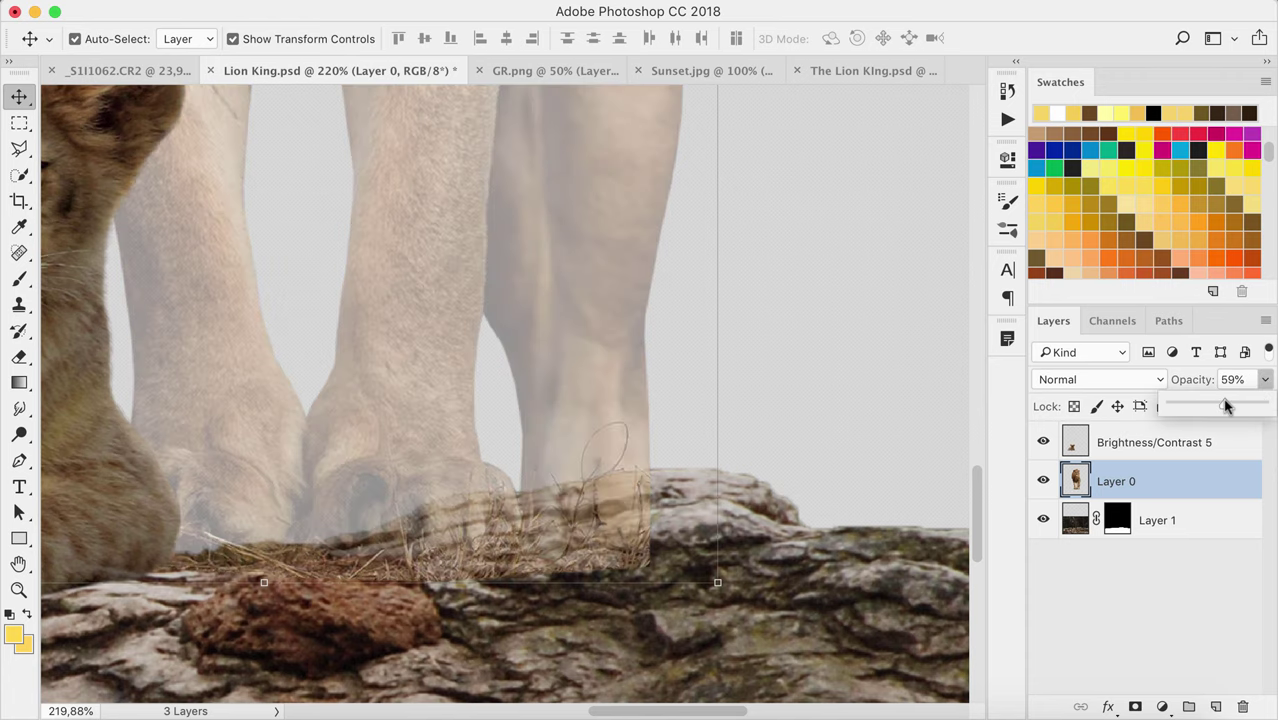
{"action": "key", "text": "l"}
{"action": "scroll", "coordinate": [621, 401], "scroll_direction": "up", "scroll_amount": 1}
{"action": "left_click", "coordinate": [650, 466]}
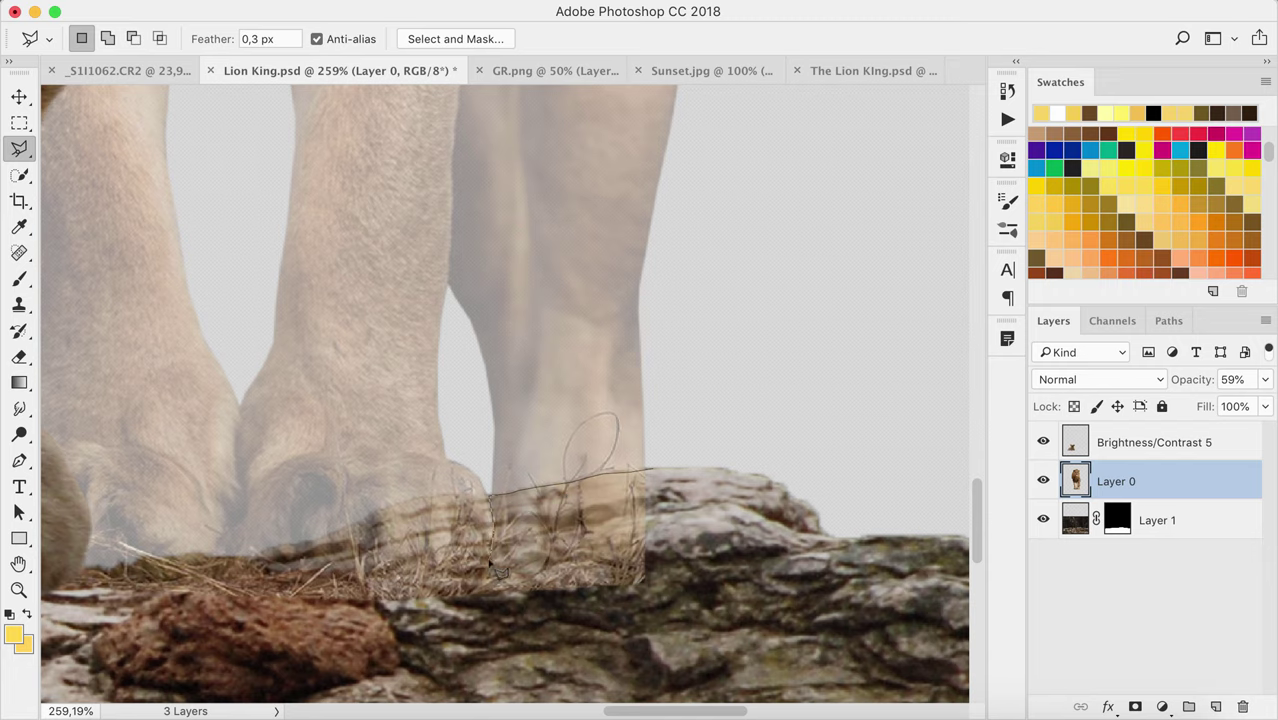
Restore the lion layer to 100% opacity and erase the grass around the paws
{"action": "left_click", "coordinate": [1265, 379]}
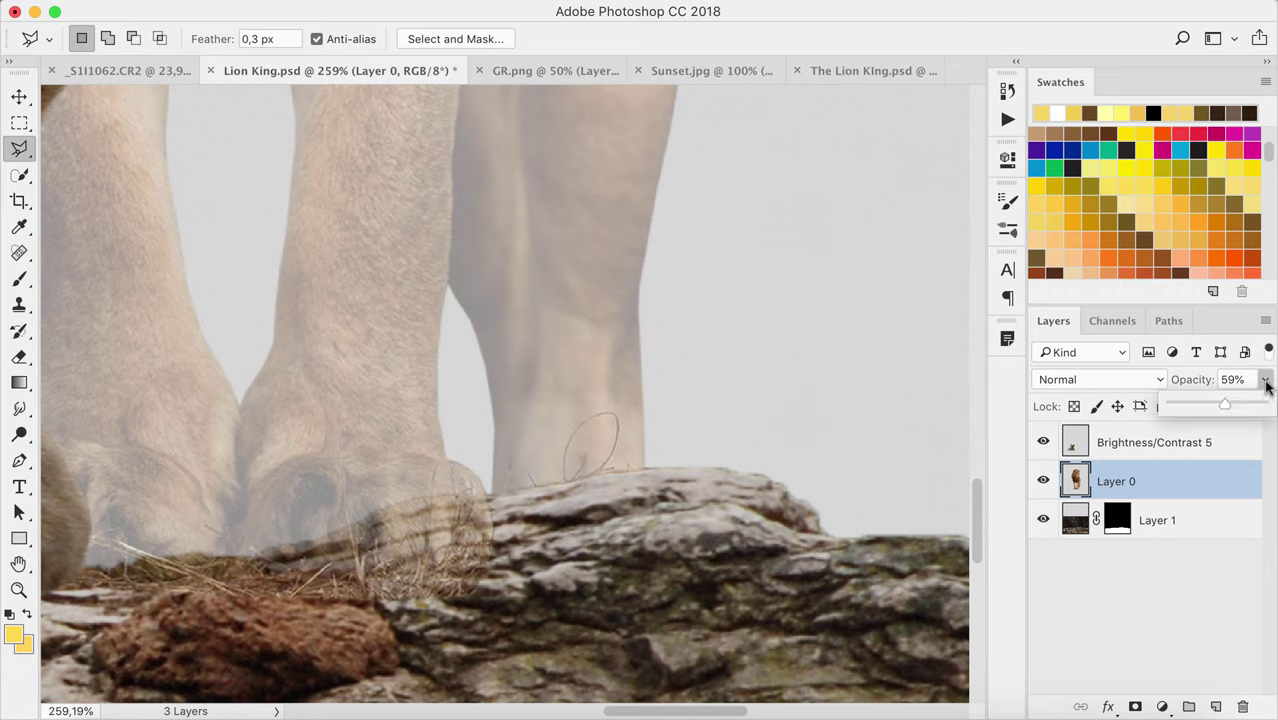
{"action": "left_click_drag", "start_coordinate": [1222, 404], "coordinate": [1262, 404]}
{"action": "scroll", "coordinate": [915, 485], "scroll_direction": "down", "scroll_amount": 1}
{"action": "key", "text": "e"}
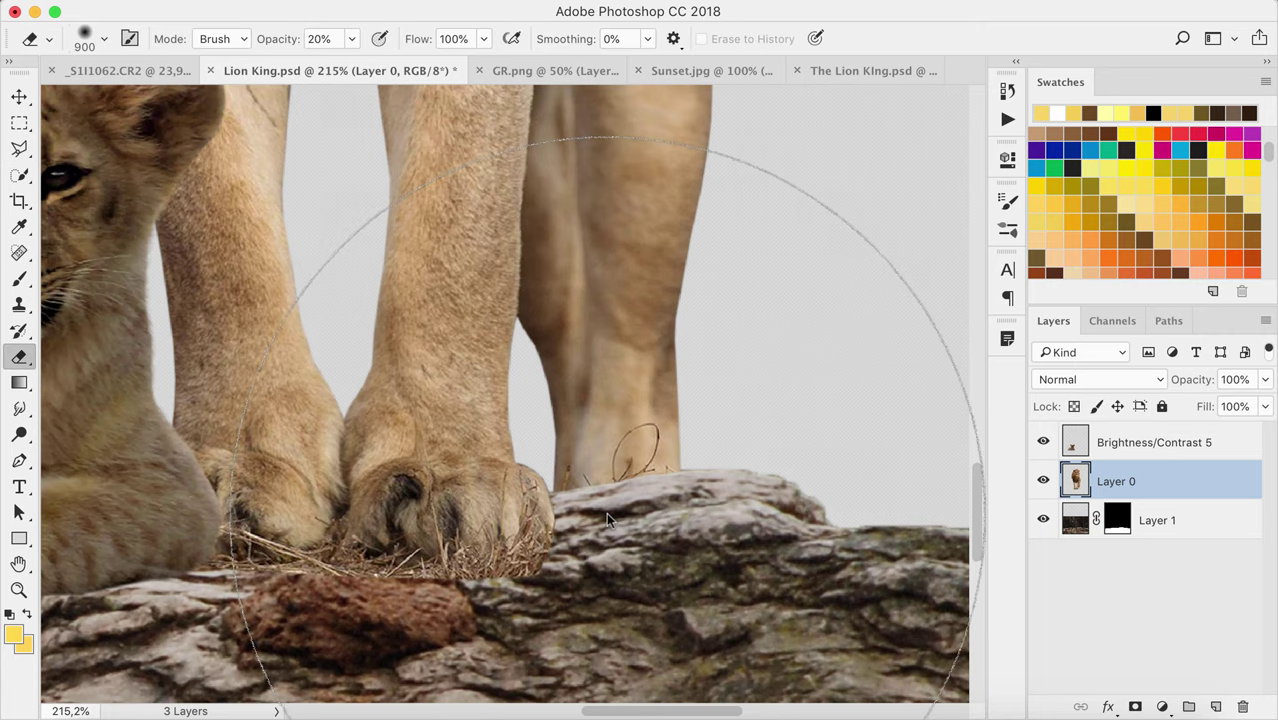
{"action": "scroll", "coordinate": [606, 512], "scroll_direction": "down", "scroll_amount": 1}
Add a layer mask to the lion and paint black with a small brush around the paws
{"action": "left_click", "coordinate": [1135, 707]}
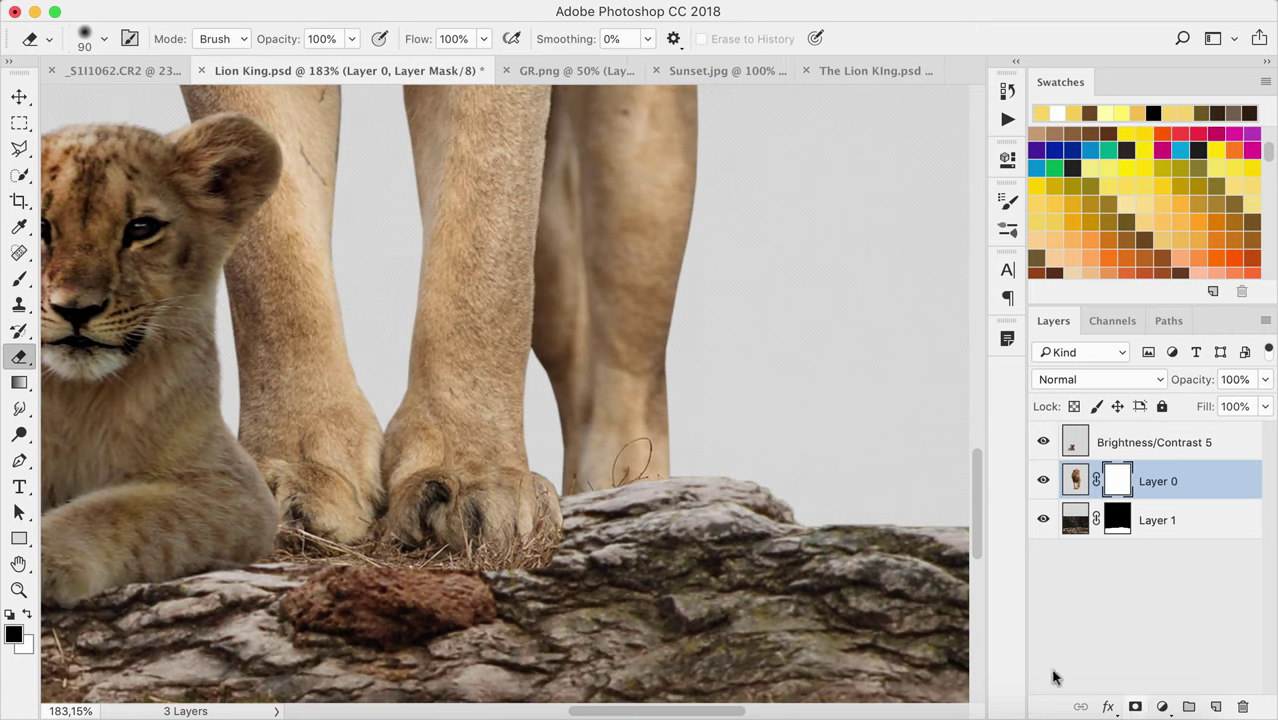
{"action": "left_click", "coordinate": [19, 280]}
{"action": "key", "text": "bracketleft"}
{"action": "key", "text": "bracketleft"}
{"action": "key", "text": "bracketleft"}
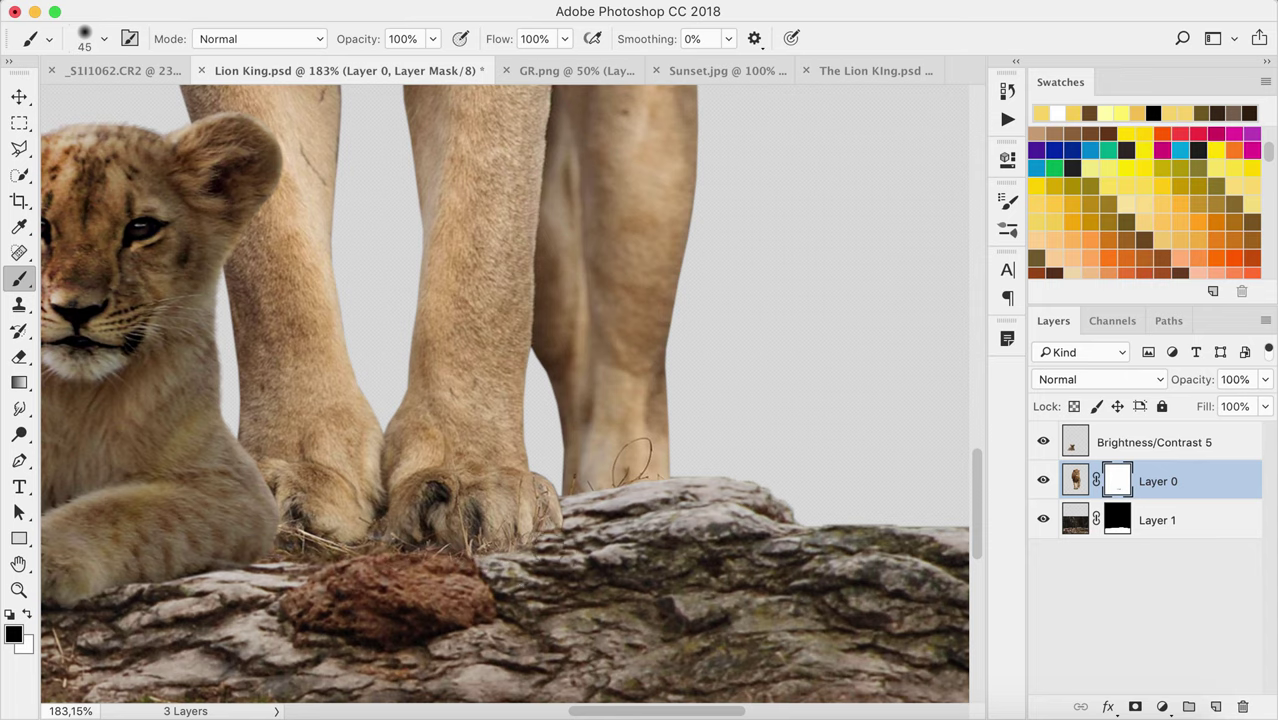
{"action": "scroll", "coordinate": [630, 460], "scroll_direction": "down", "scroll_amount": 3}
{"action": "scroll", "coordinate": [630, 460], "scroll_direction": "down", "scroll_amount": 5}
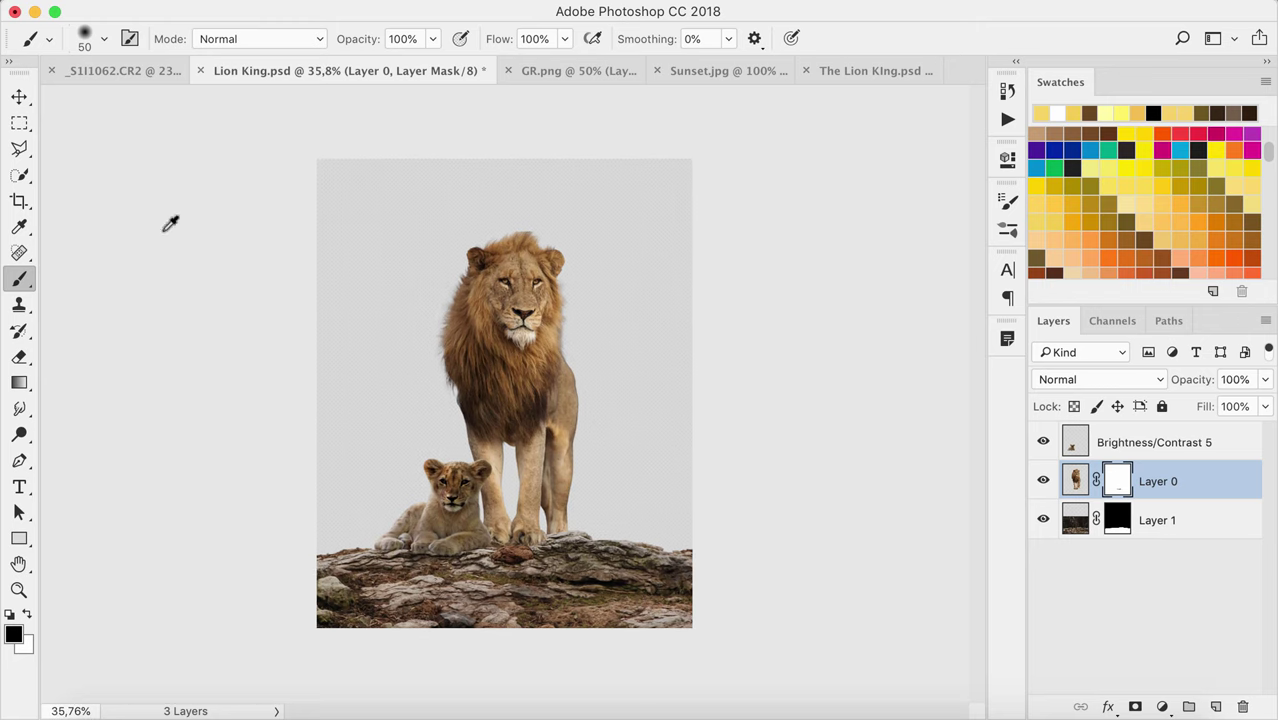
{"action": "left_click", "coordinate": [19, 95]}
{"action": "left_click", "coordinate": [200, 168]}
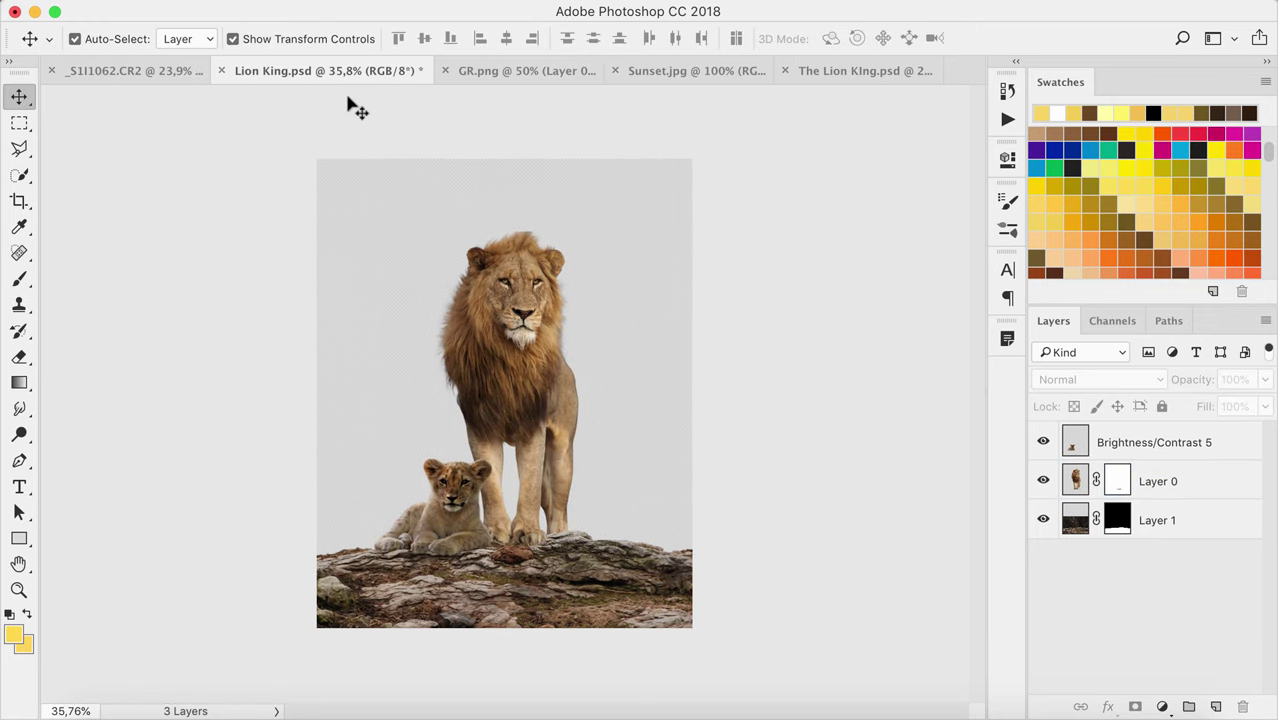
Bring the sunset photo into Lion King.psd behind everything and flip it horizontally
{"action": "left_click", "coordinate": [668, 70]}
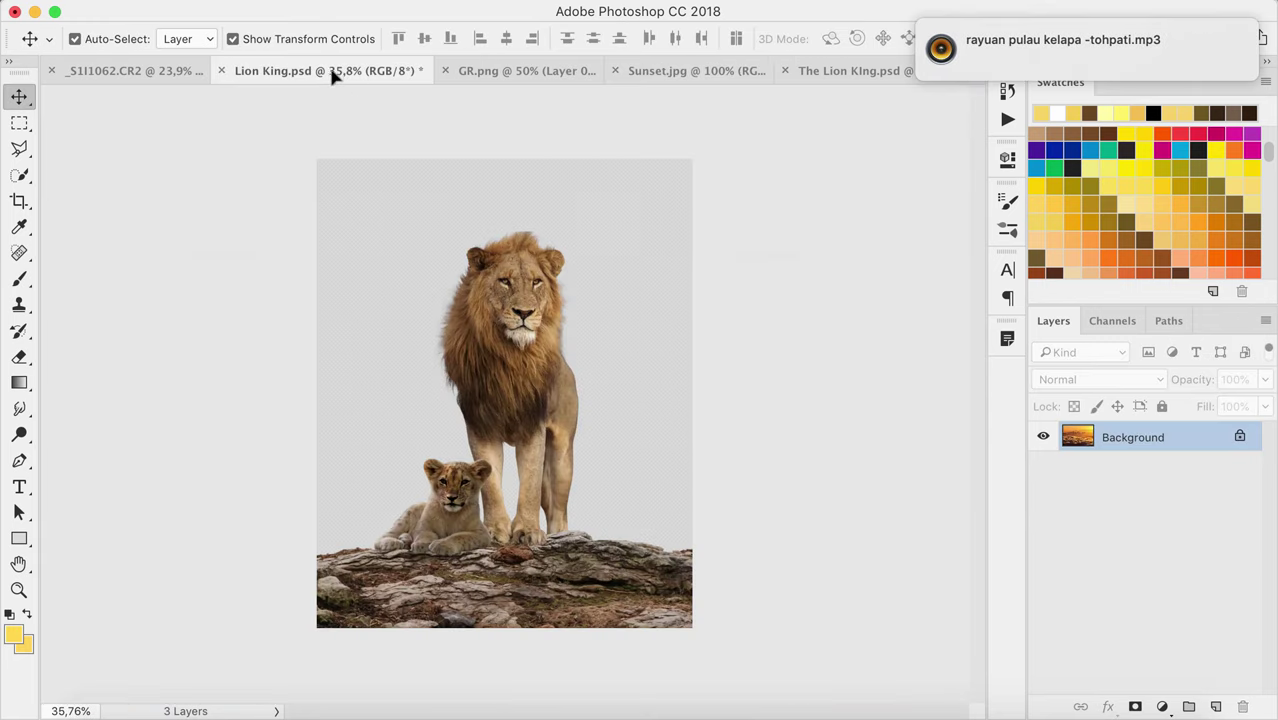
{"action": "left_click_drag", "start_coordinate": [336, 80], "coordinate": [480, 232]}
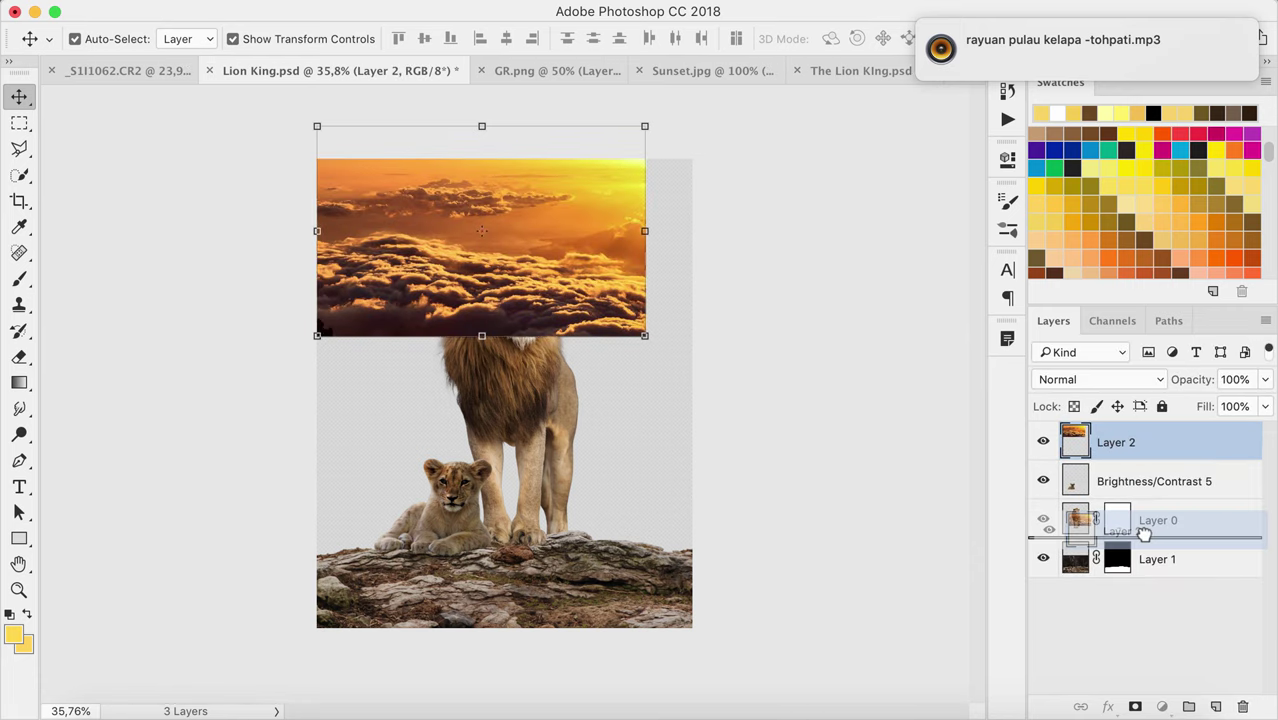
{"action": "mouse_move", "coordinate": [1139, 447]}
{"action": "left_mouse_down"}
{"action": "mouse_move", "coordinate": [1141, 535]}
{"action": "mouse_move", "coordinate": [1173, 565]}
{"action": "left_mouse_up"}
{"action": "right_click", "coordinate": [545, 244]}
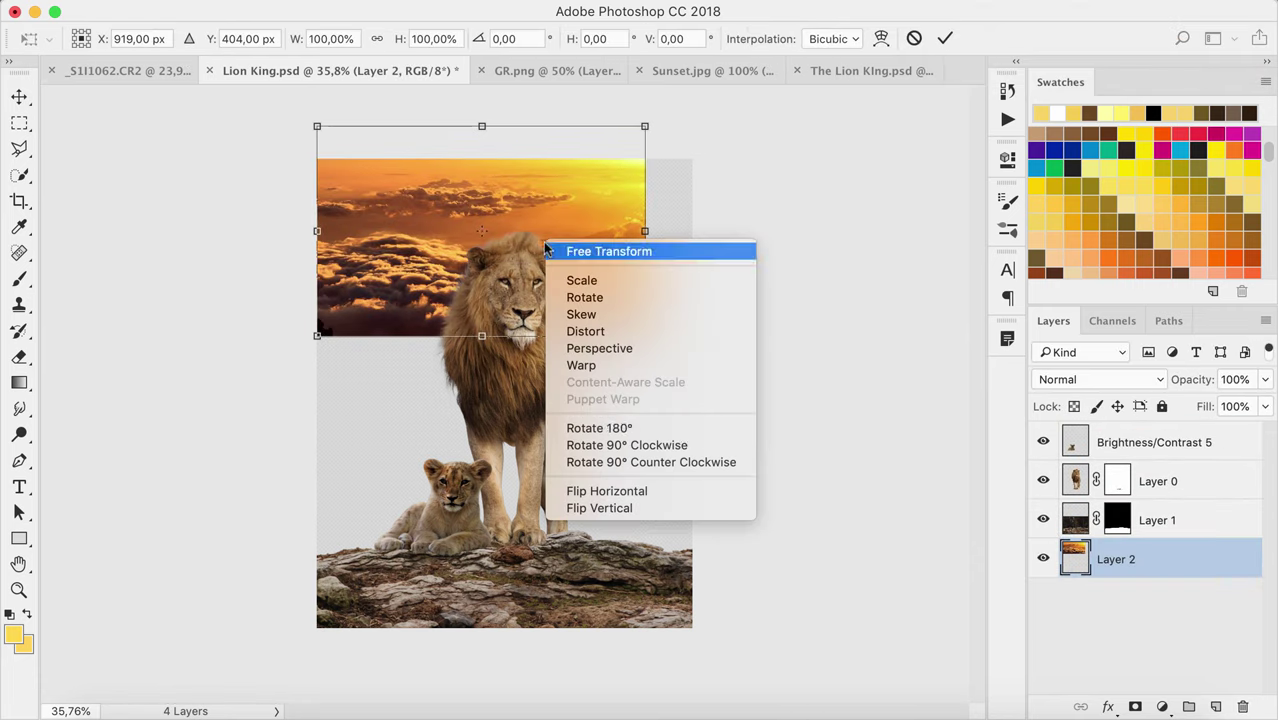
{"action": "left_click", "coordinate": [688, 491]}
Enlarge the sunset to about twice its size and position it to cover the canvas
{"action": "left_click_drag", "start_coordinate": [645, 336], "coordinate": [1200, 710]}
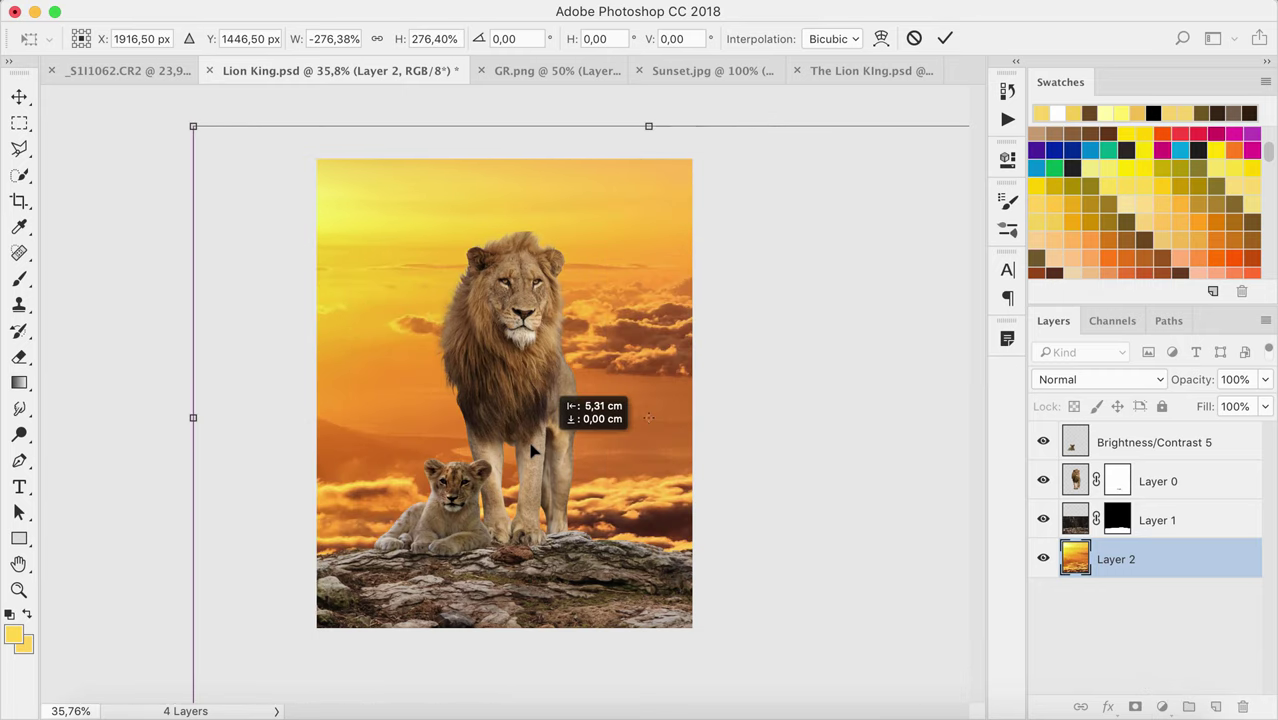
{"action": "left_click_drag", "start_coordinate": [645, 441], "coordinate": [512, 450]}
{"action": "left_click_drag", "start_coordinate": [623, 212], "coordinate": [613, 257]}
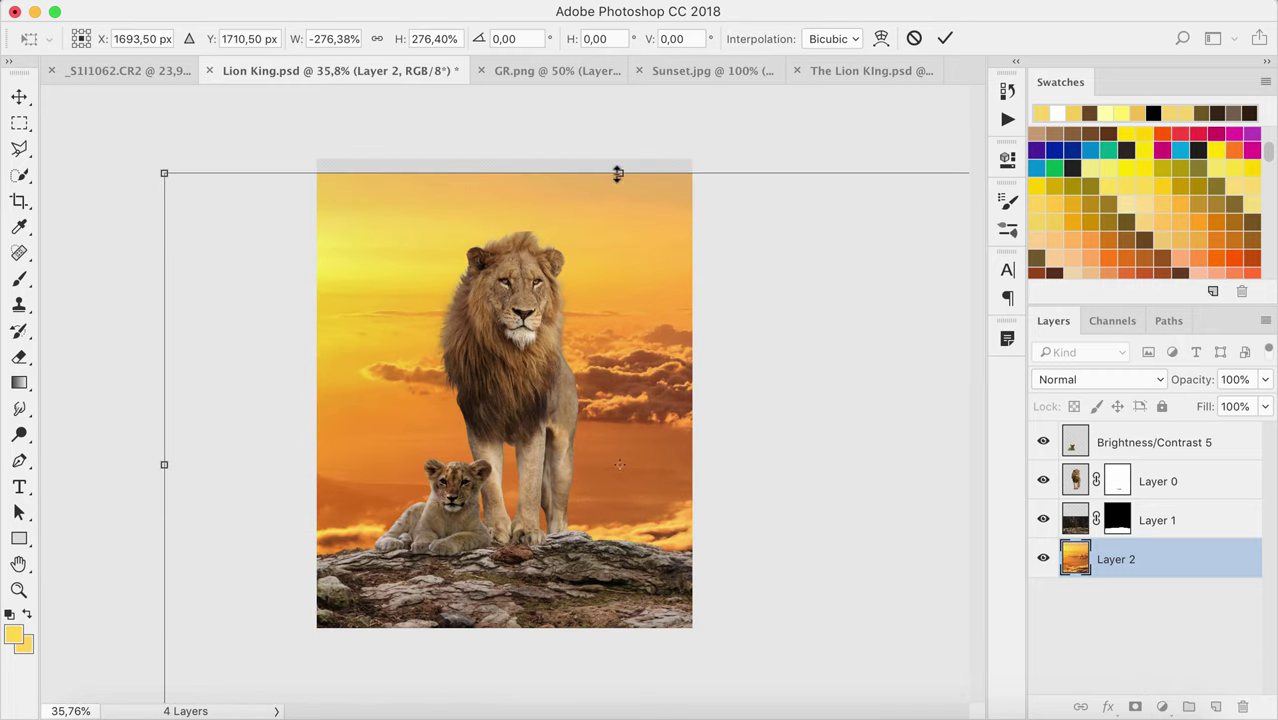
{"action": "left_click_drag", "start_coordinate": [613, 171], "coordinate": [613, 106]}
{"action": "mouse_move", "coordinate": [540, 225]}
{"action": "left_mouse_down"}
{"action": "mouse_move", "coordinate": [576, 292]}
{"action": "mouse_move", "coordinate": [549, 293]}
{"action": "left_mouse_up"}
{"action": "key", "text": "Return"}
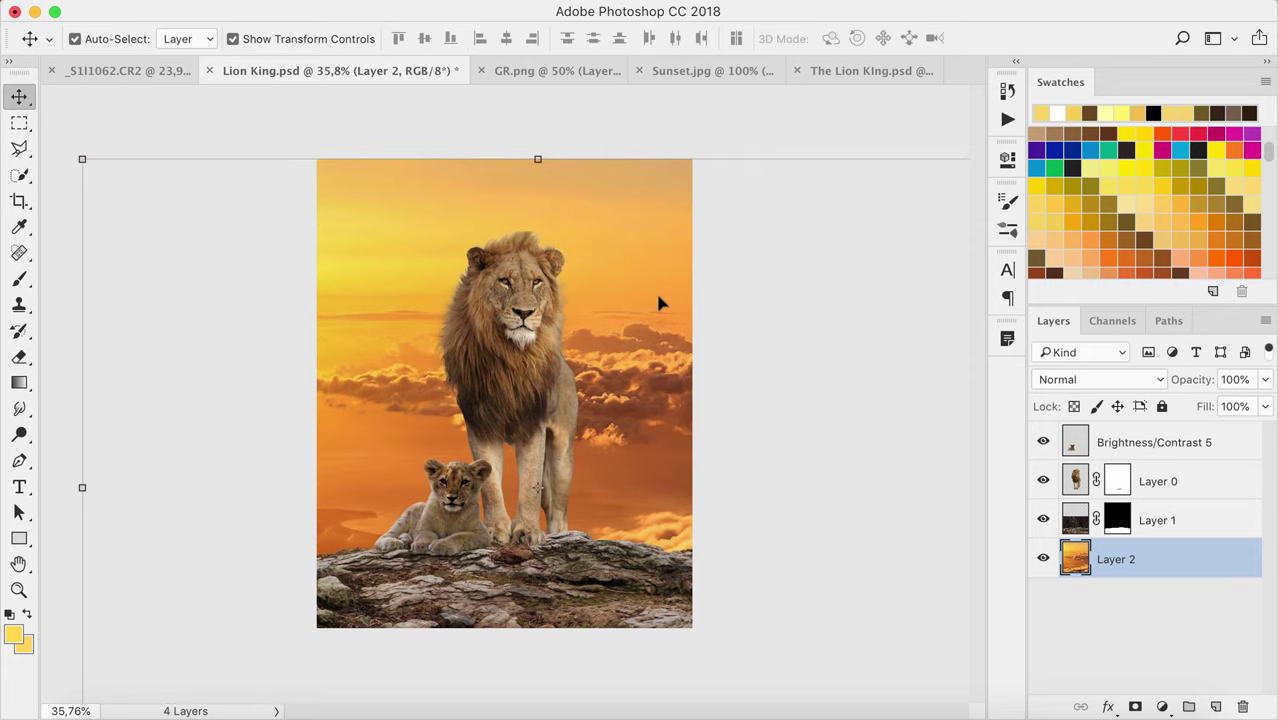
Stretch the sunset's bottom edge down to fill the full canvas height
{"action": "left_click", "coordinate": [19, 203]}
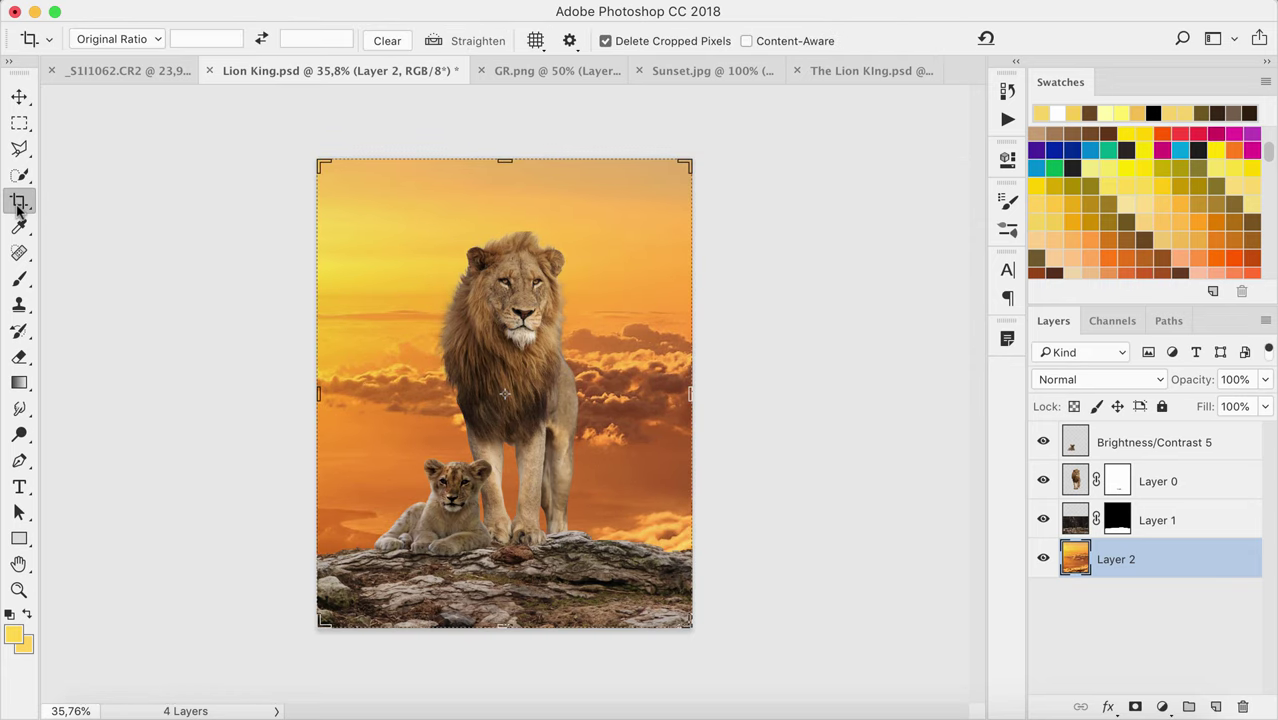
{"action": "left_click", "coordinate": [19, 95]}
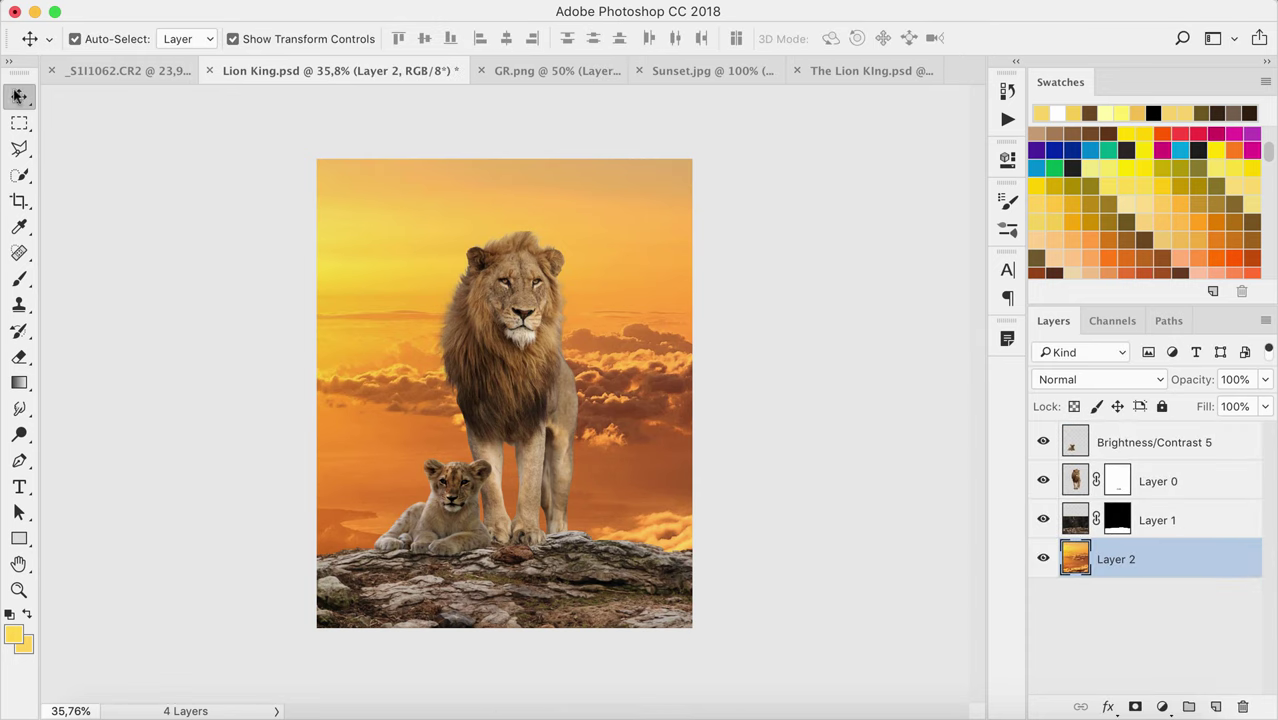
{"action": "left_click_drag", "start_coordinate": [516, 634], "coordinate": [505, 700]}
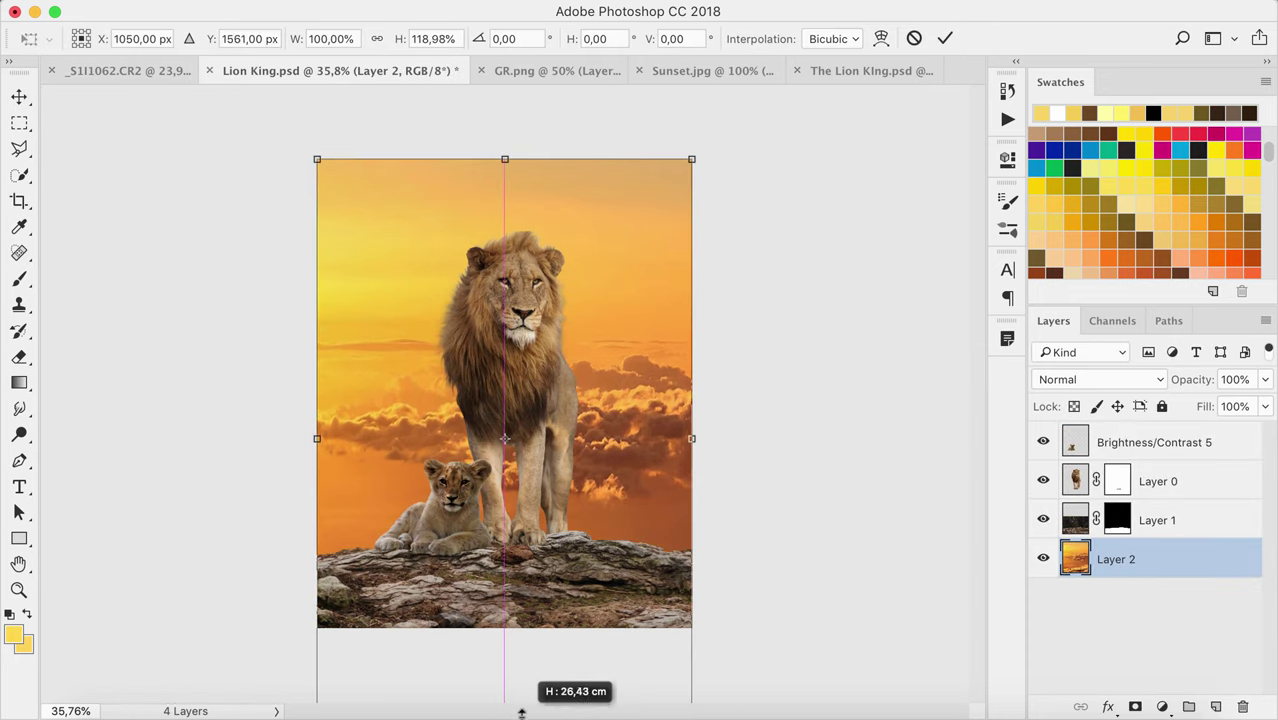
Commit the stretch and apply a Lens Blur filter to the sunset sky layer
{"action": "key", "text": "Return"}
{"action": "left_click", "coordinate": [519, 10]}
{"action": "mouse_move", "coordinate": [500, 224]}
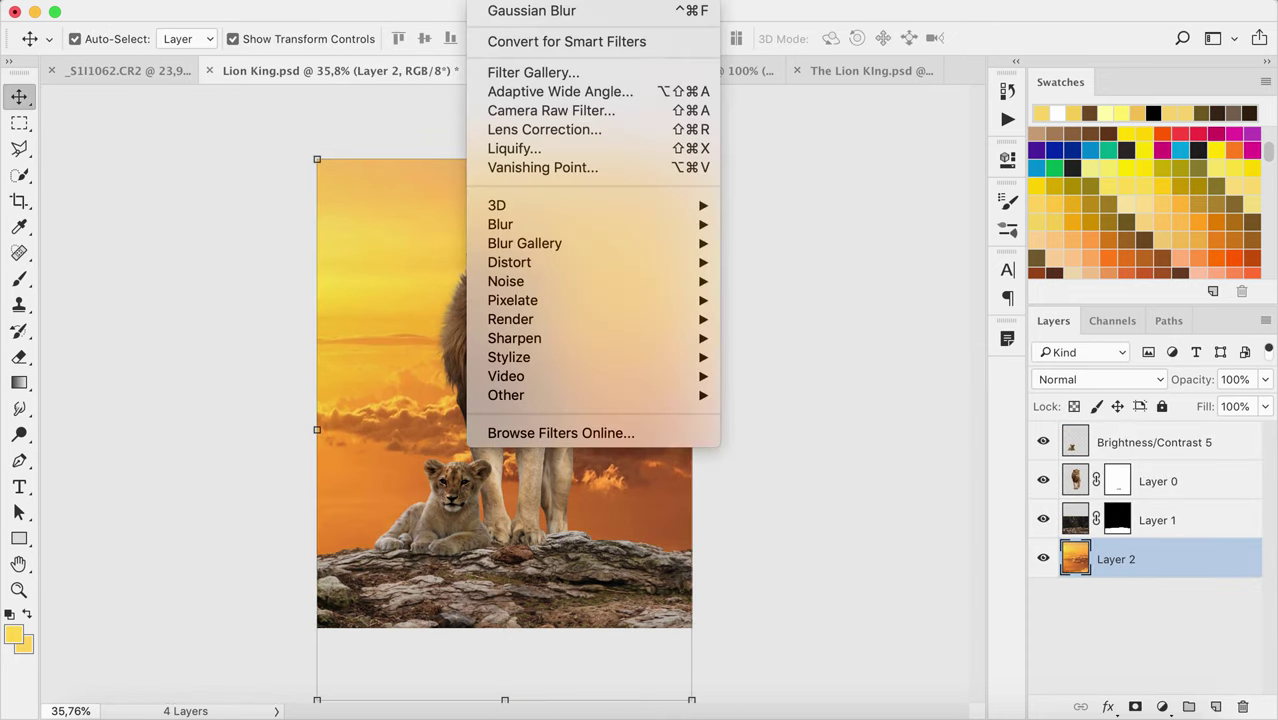
{"action": "left_click", "coordinate": [770, 319]}
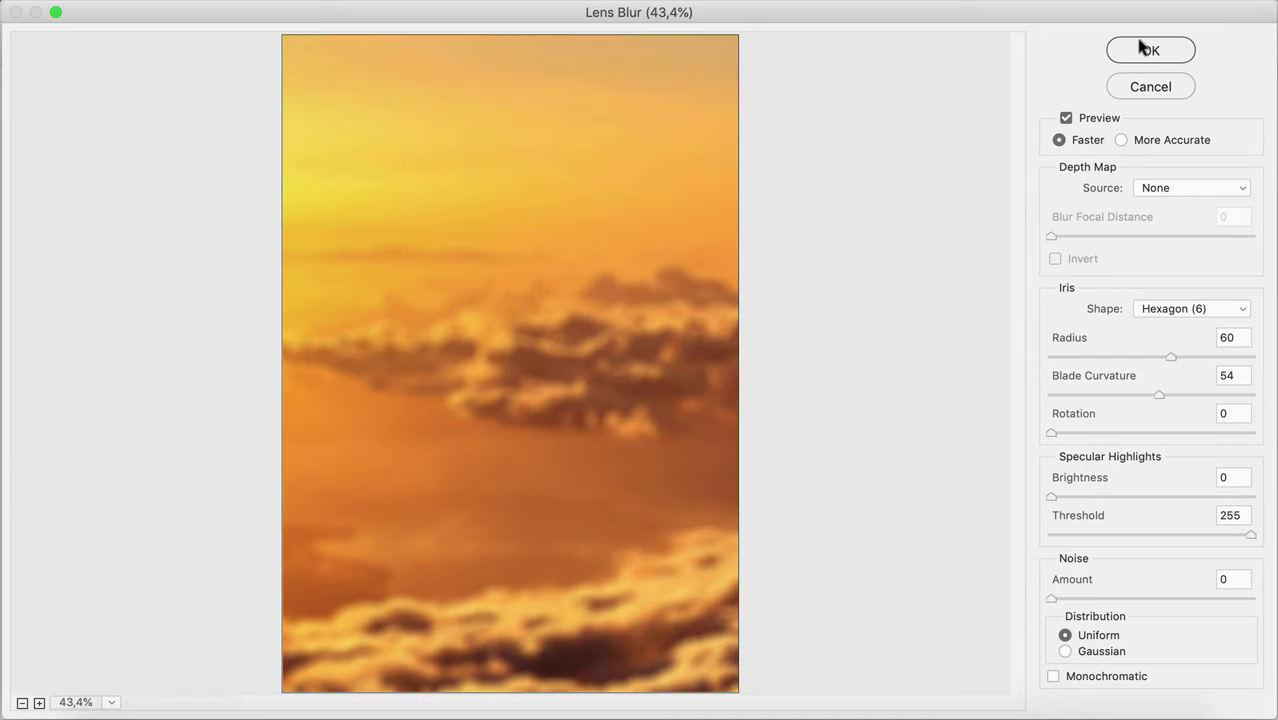
{"action": "left_click", "coordinate": [1140, 47]}
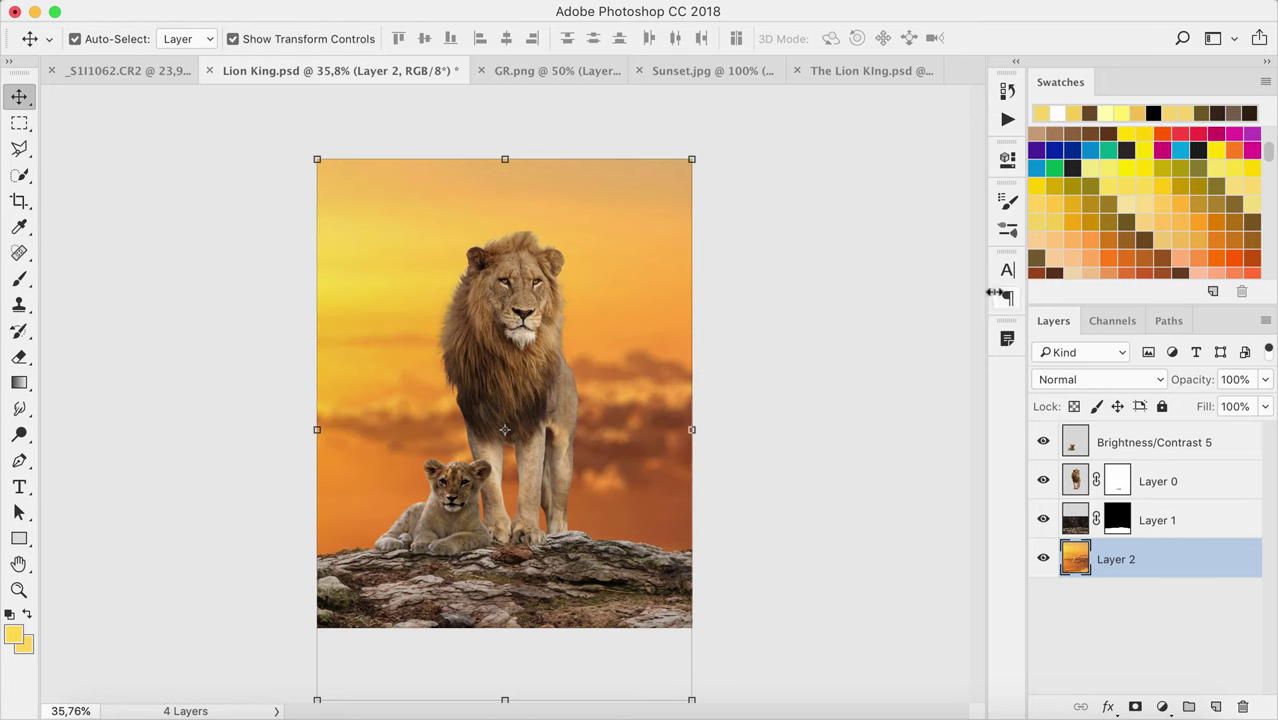
{"action": "left_click", "coordinate": [892, 332]}
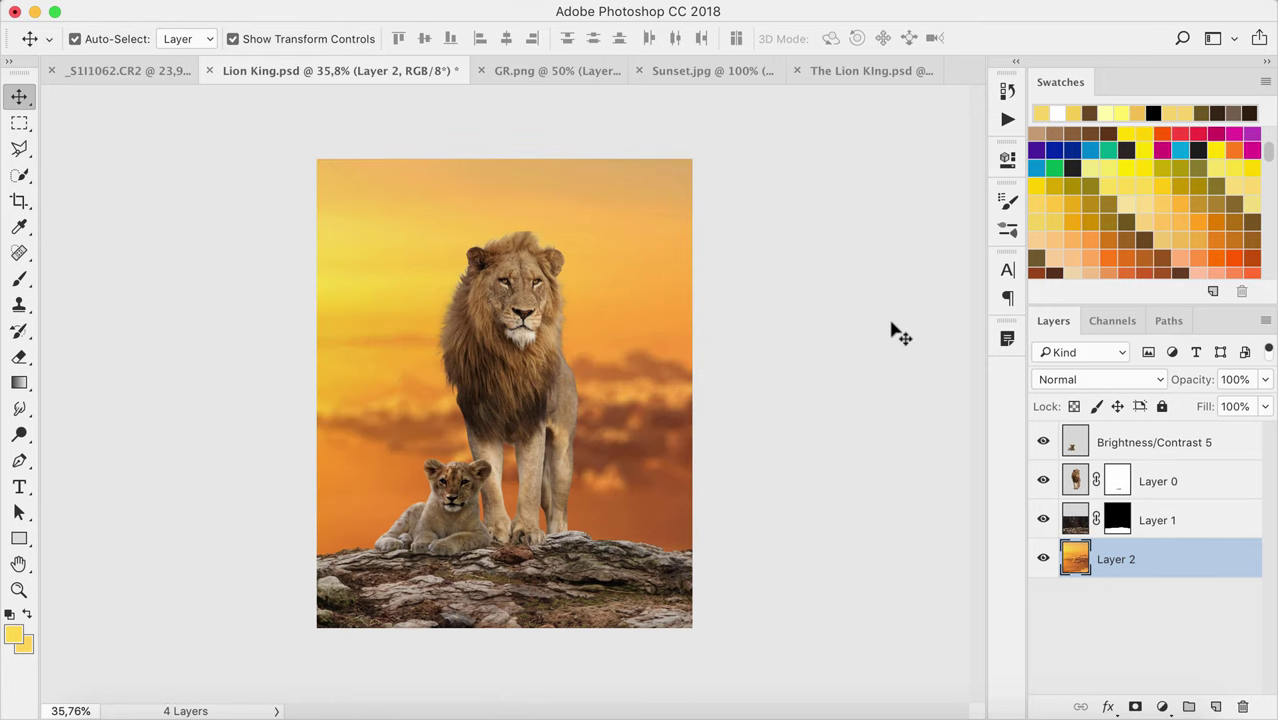
Add a Brightness/Contrast adjustment to Layer 1 with Brightness -80 and Contrast -27
{"action": "left_click", "coordinate": [1164, 518]}
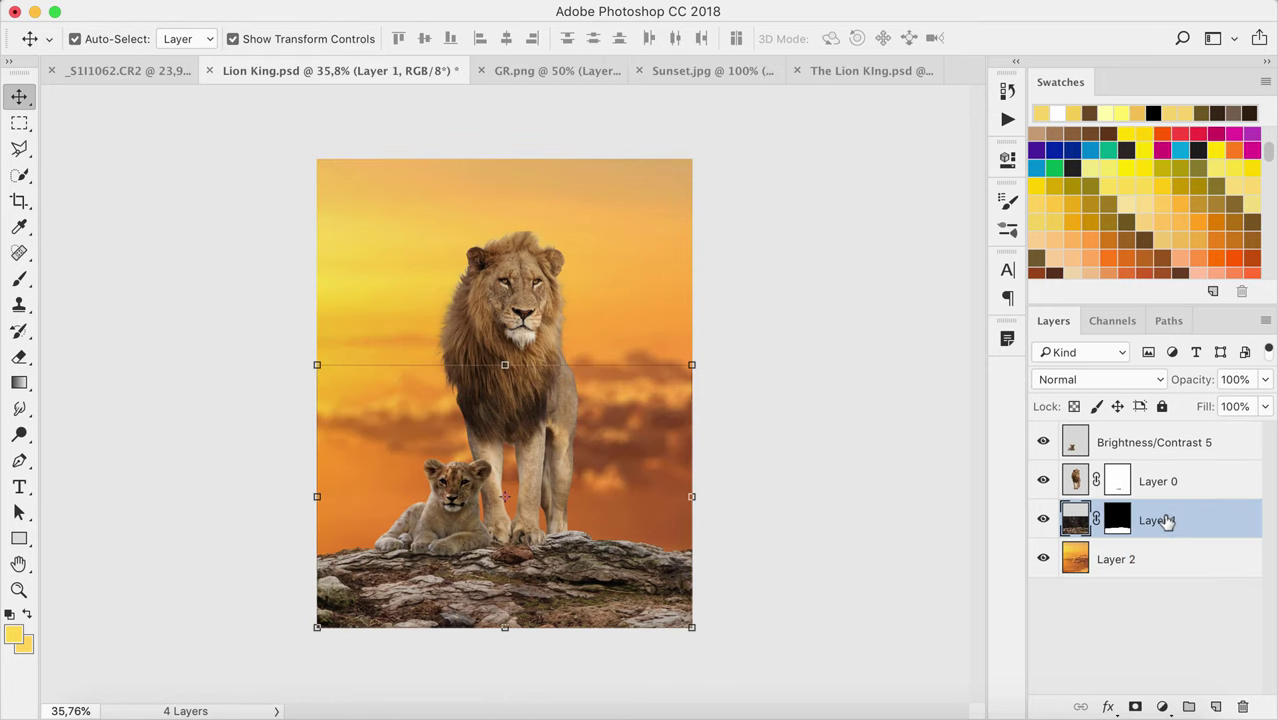
{"action": "left_click", "coordinate": [1162, 706]}
{"action": "left_click", "coordinate": [1150, 391]}
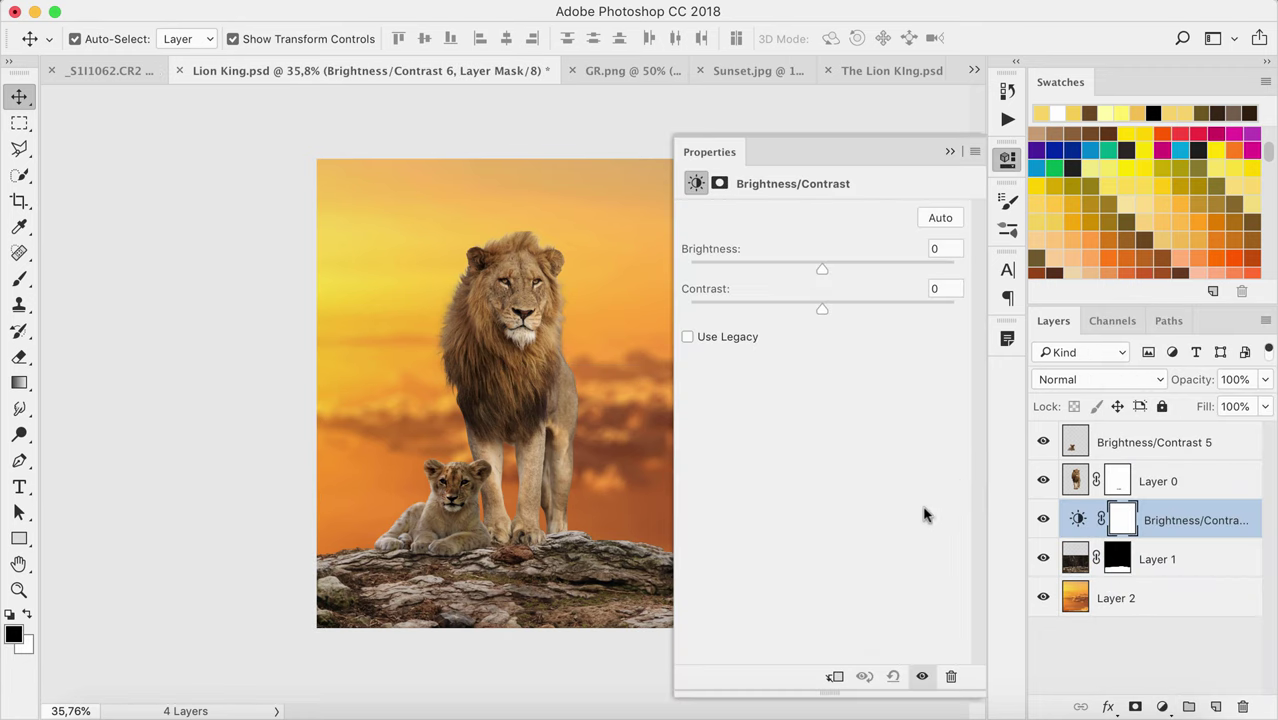
{"action": "left_click", "coordinate": [752, 266]}
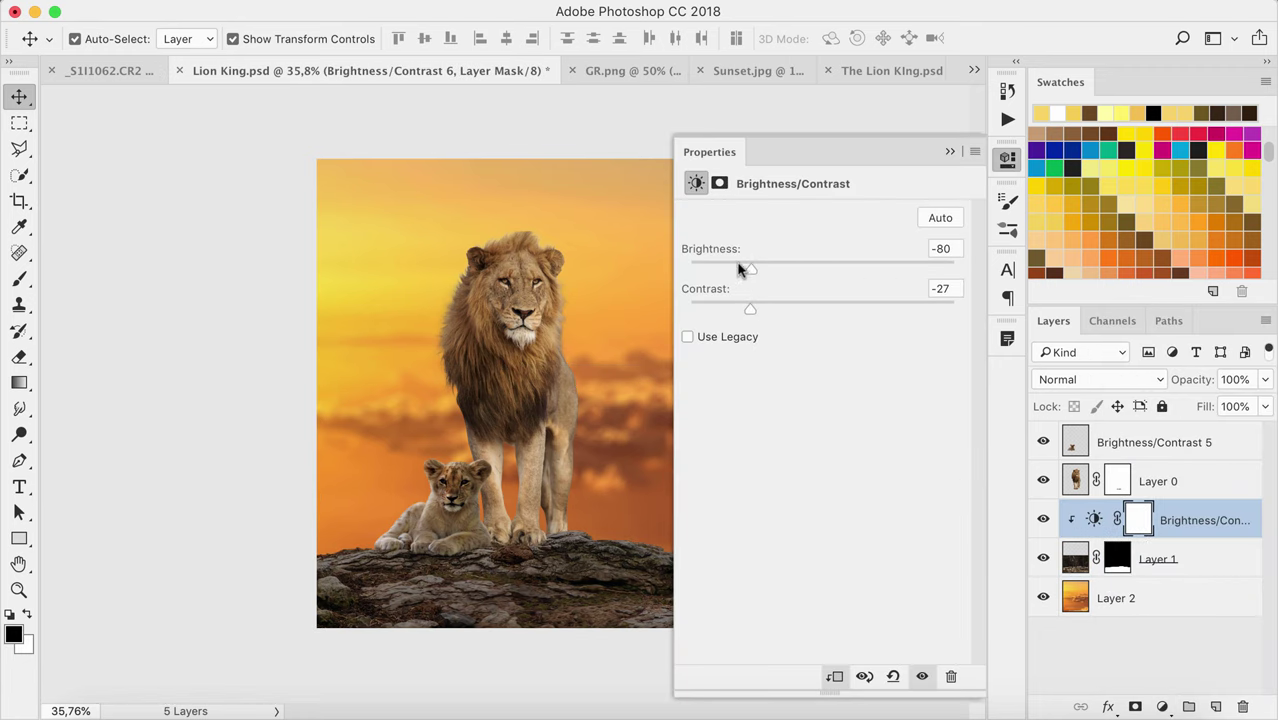
{"action": "left_click", "coordinate": [950, 152]}
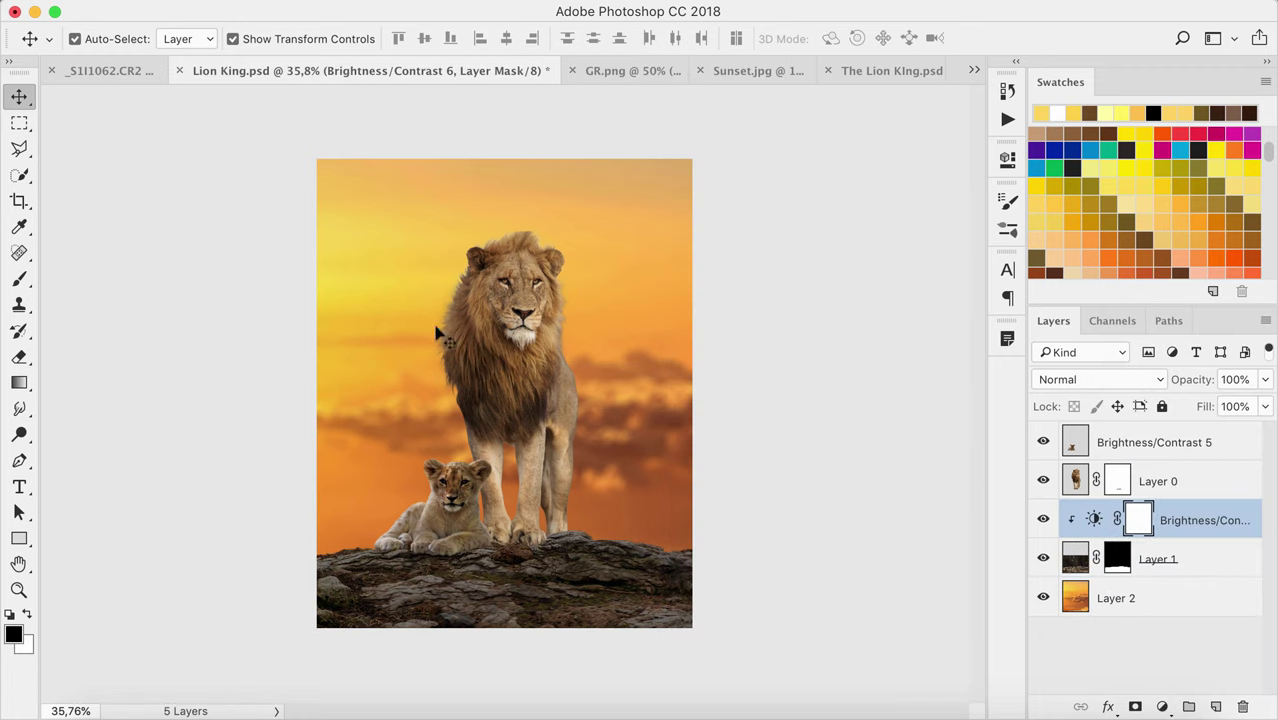
Paint the adjustment's mask with a resized brush to limit it to the rocks
{"action": "left_click", "coordinate": [21, 282]}
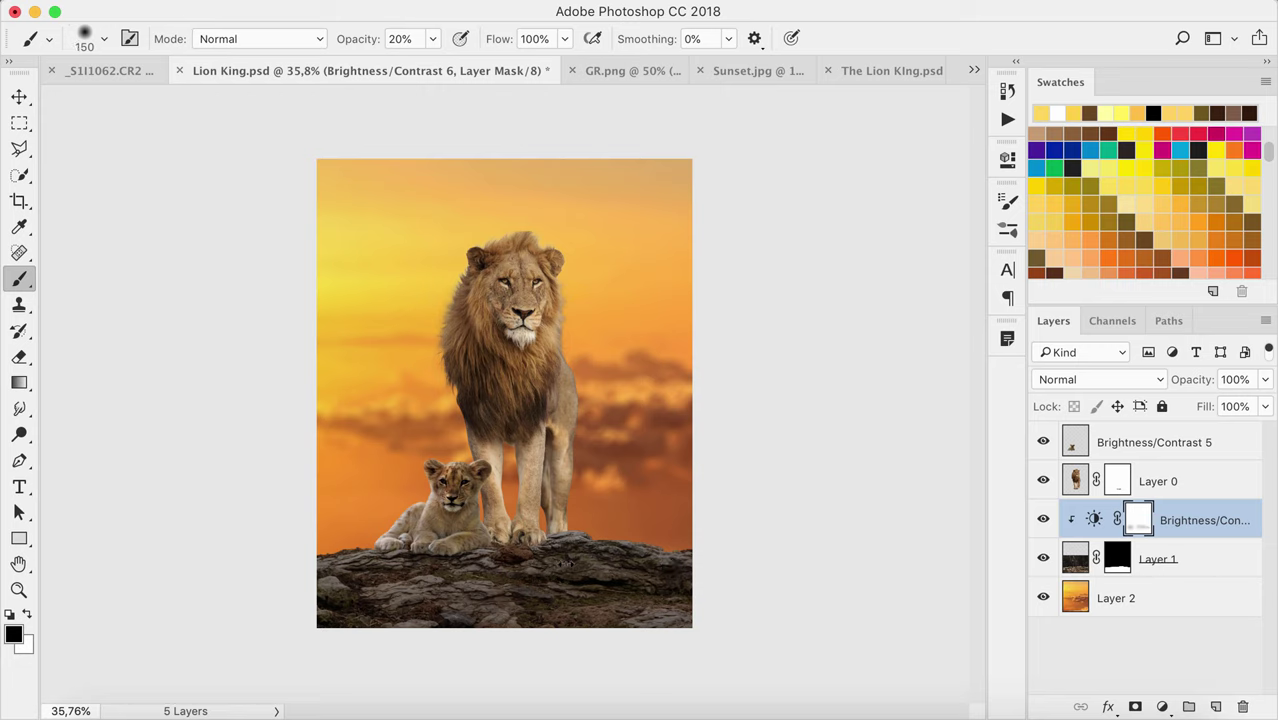
{"action": "key", "text": "bracketright"}
{"action": "key", "text": "bracketright"}
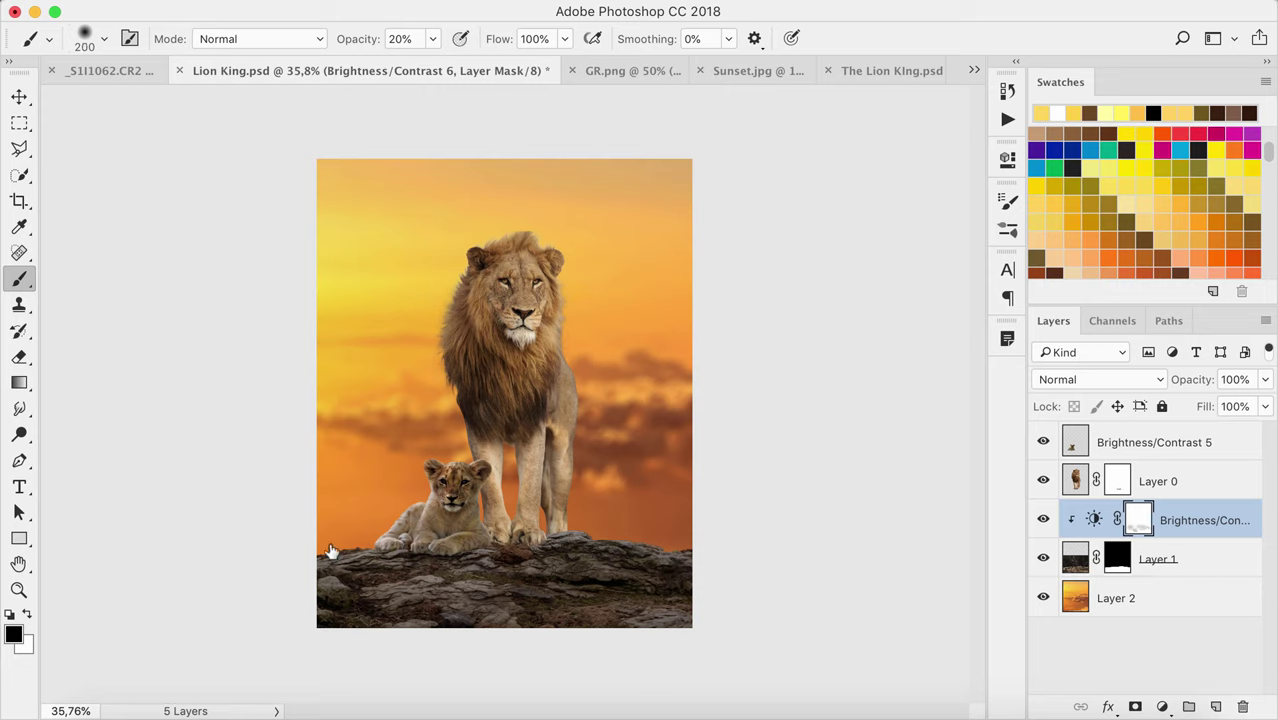
{"action": "key", "text": "bracketleft"}
{"action": "key", "text": "v"}
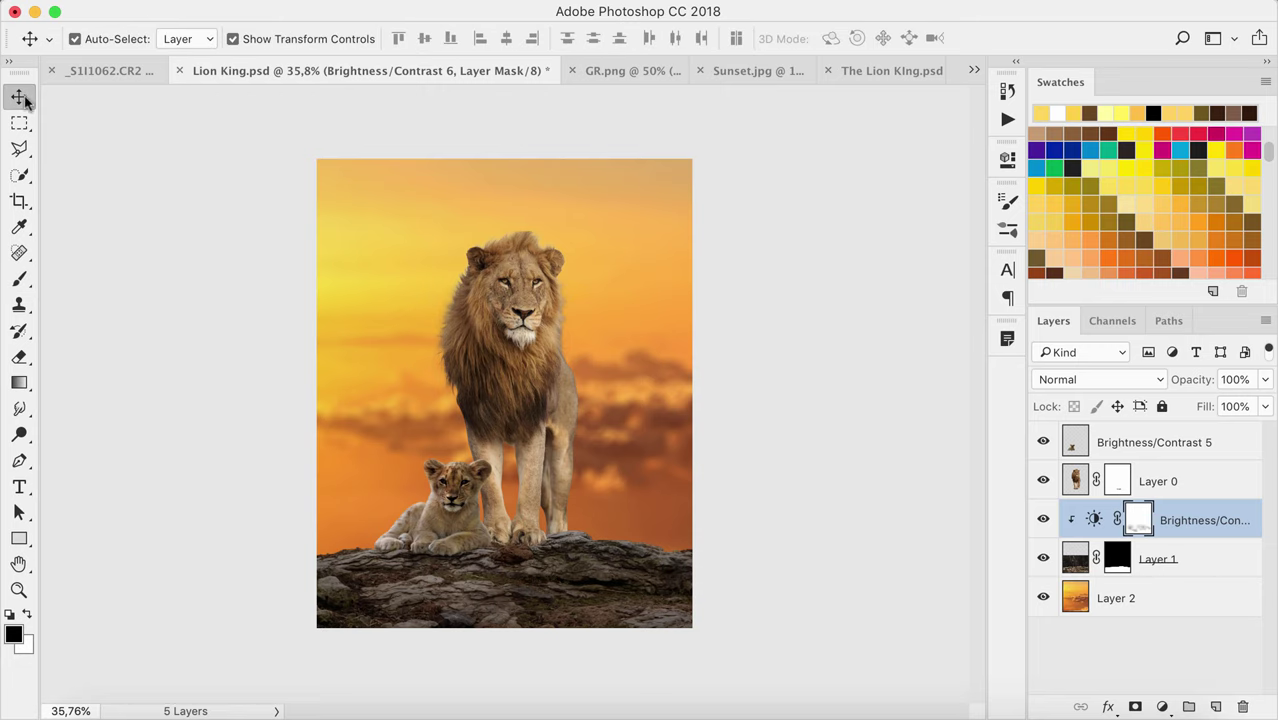
{"action": "left_click", "coordinate": [856, 252]}
Add a Brightness/Contrast adjustment clipped to the adult lion with Brightness -48
{"action": "left_click", "coordinate": [1190, 483]}
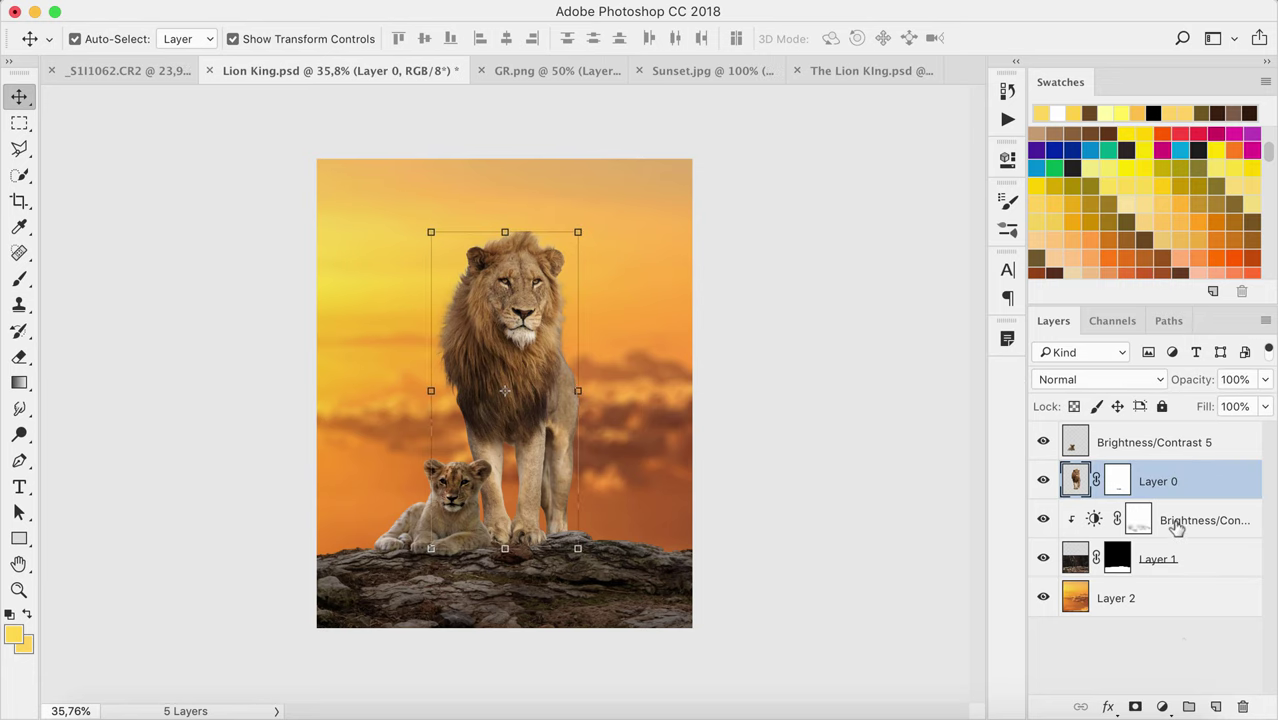
{"action": "left_click", "coordinate": [1162, 707]}
{"action": "left_click", "coordinate": [1185, 386]}
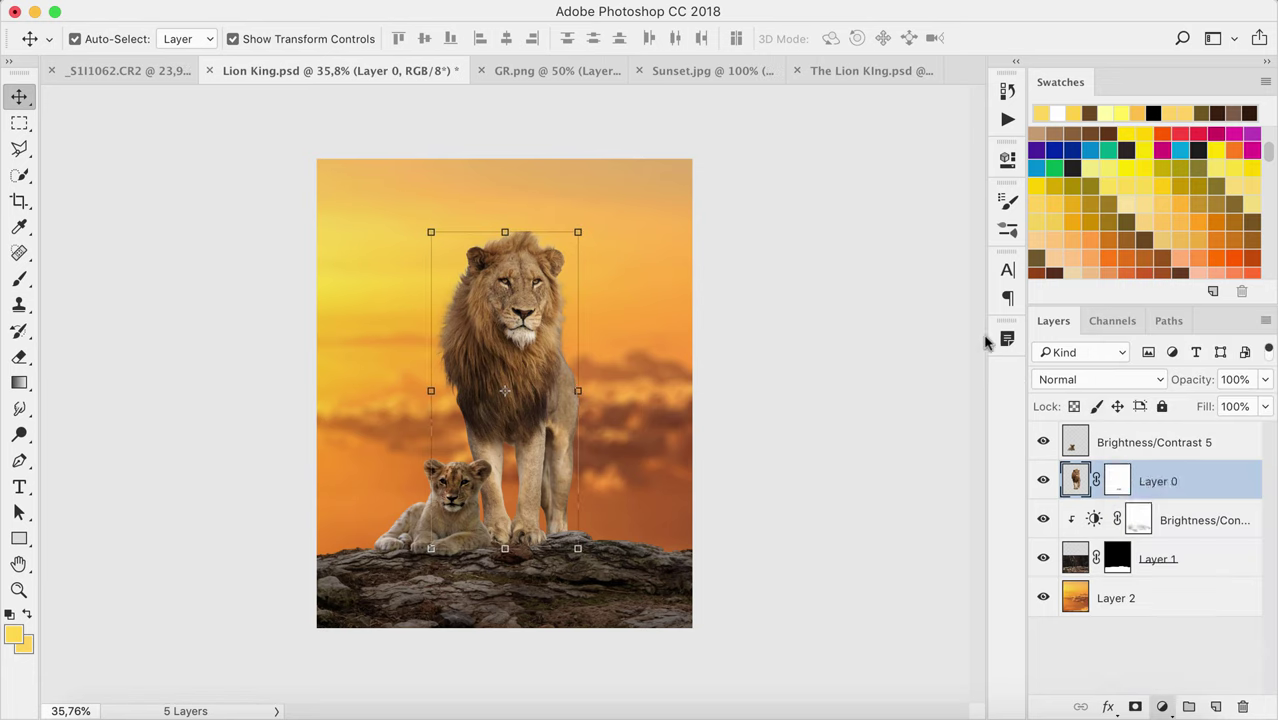
{"action": "left_click", "coordinate": [834, 676]}
{"action": "left_click_drag", "start_coordinate": [822, 269], "coordinate": [785, 266]}
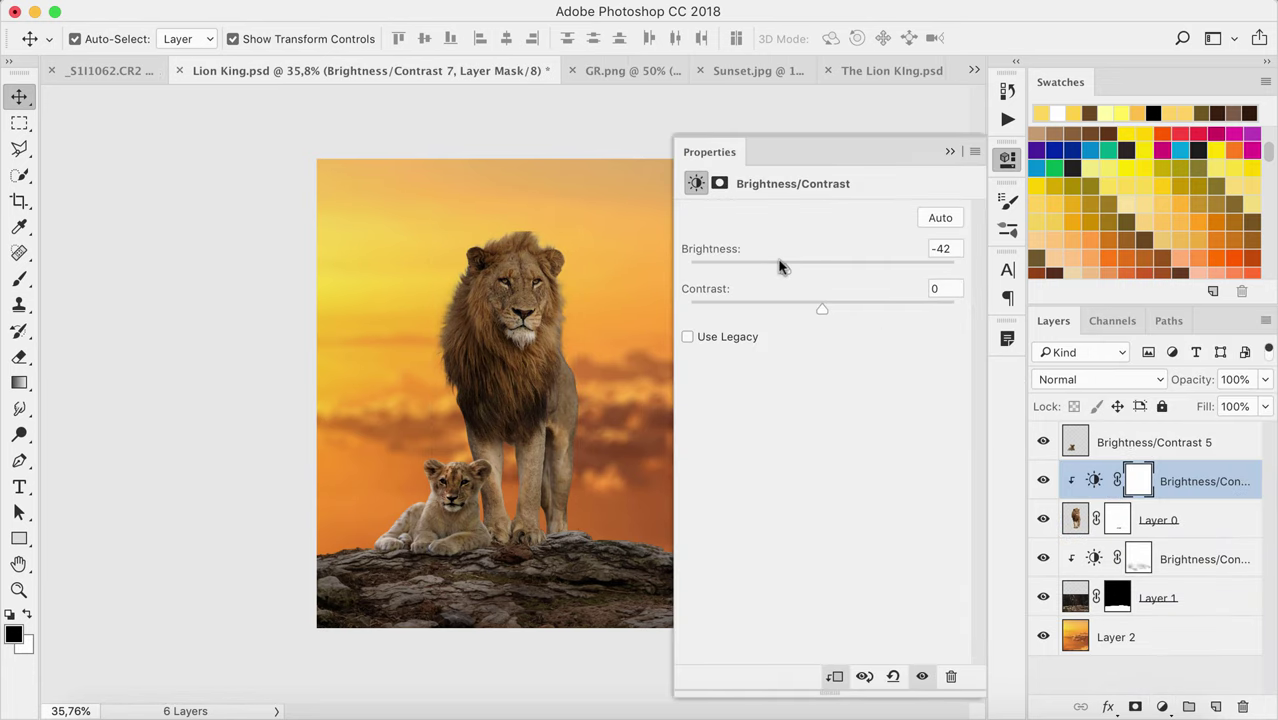
{"action": "left_click", "coordinate": [950, 152]}
Add a Brightness/Contrast adjustment clipped to the cub with Brightness -25
{"action": "left_click", "coordinate": [1155, 442]}
{"action": "left_click", "coordinate": [1162, 707]}
{"action": "left_click", "coordinate": [1143, 390]}
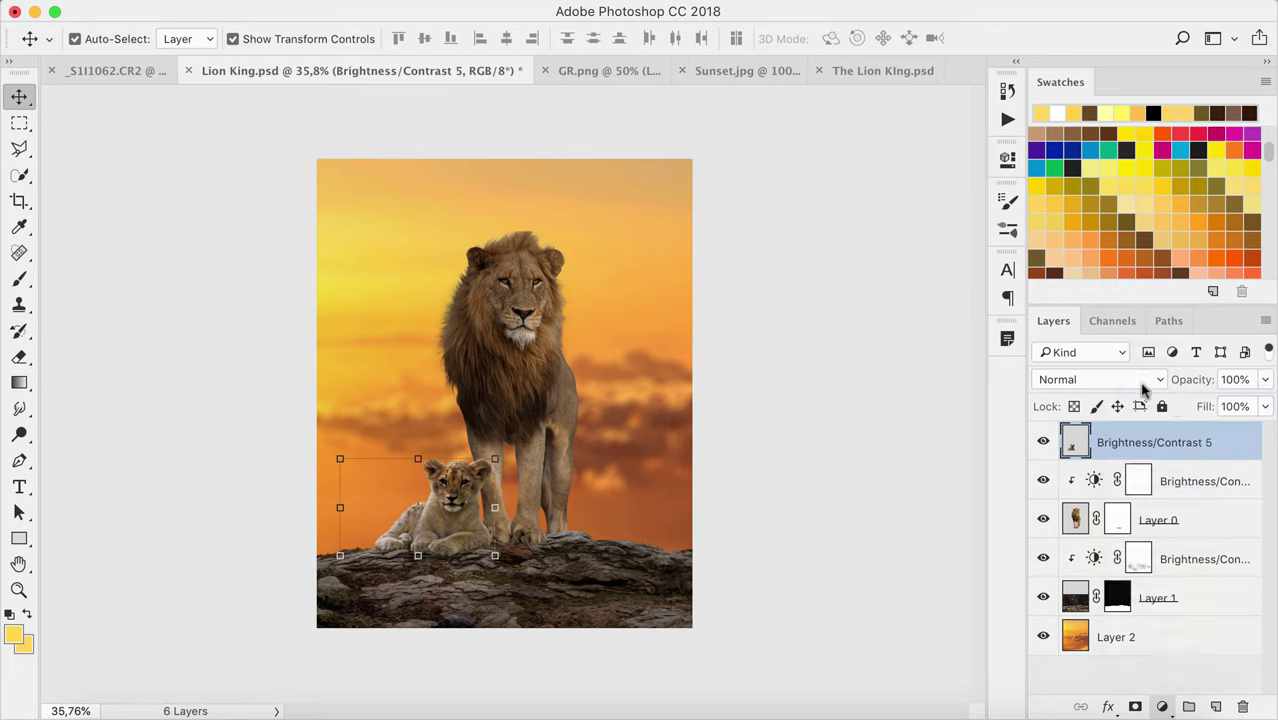
{"action": "left_click", "coordinate": [834, 676]}
{"action": "left_click", "coordinate": [798, 267]}
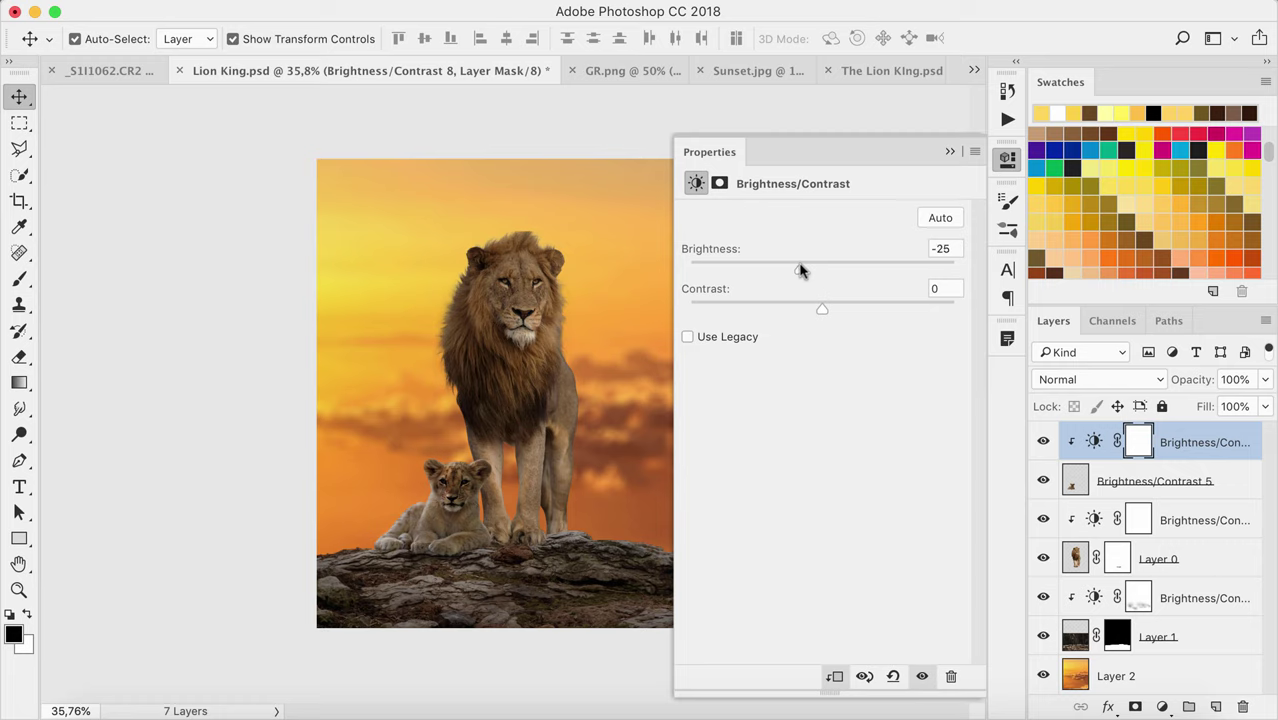
{"action": "left_click", "coordinate": [950, 152]}
Select the lion's adjustment mask and bring up the Brush size and hardness settings
{"action": "left_click", "coordinate": [1140, 520]}
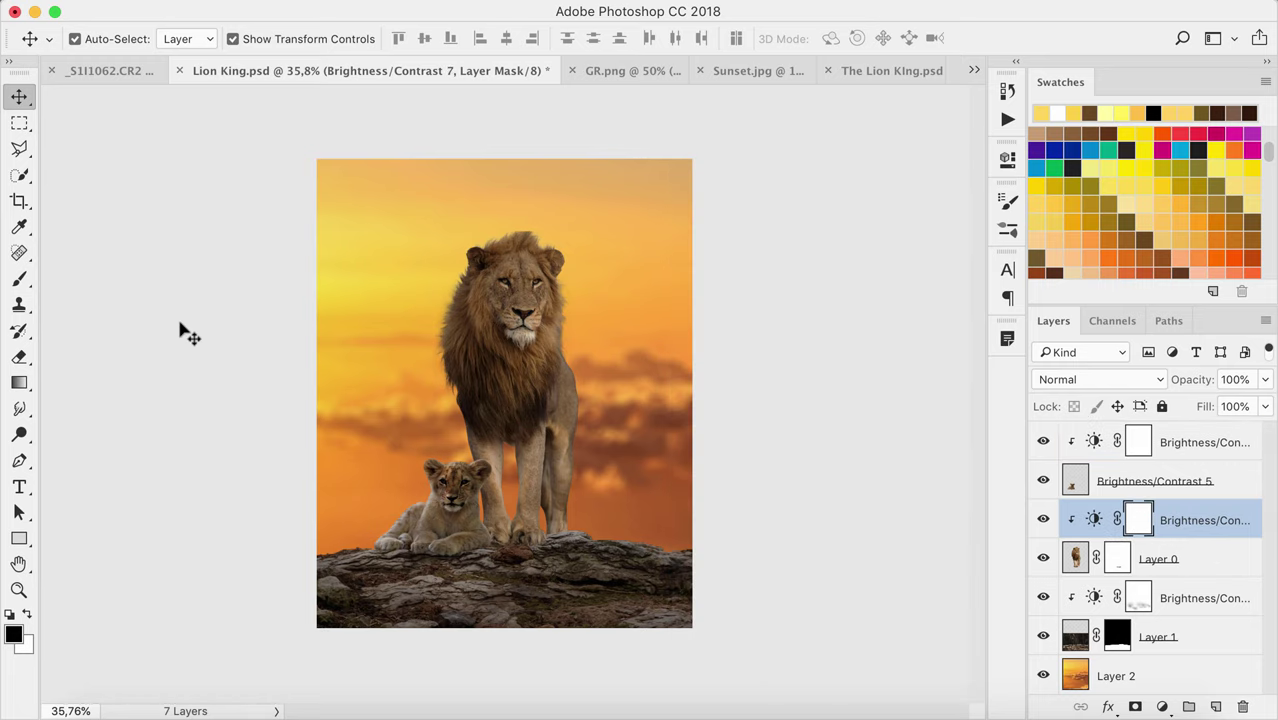
{"action": "key", "text": "b"}
{"action": "right_click", "coordinate": [474, 320]}
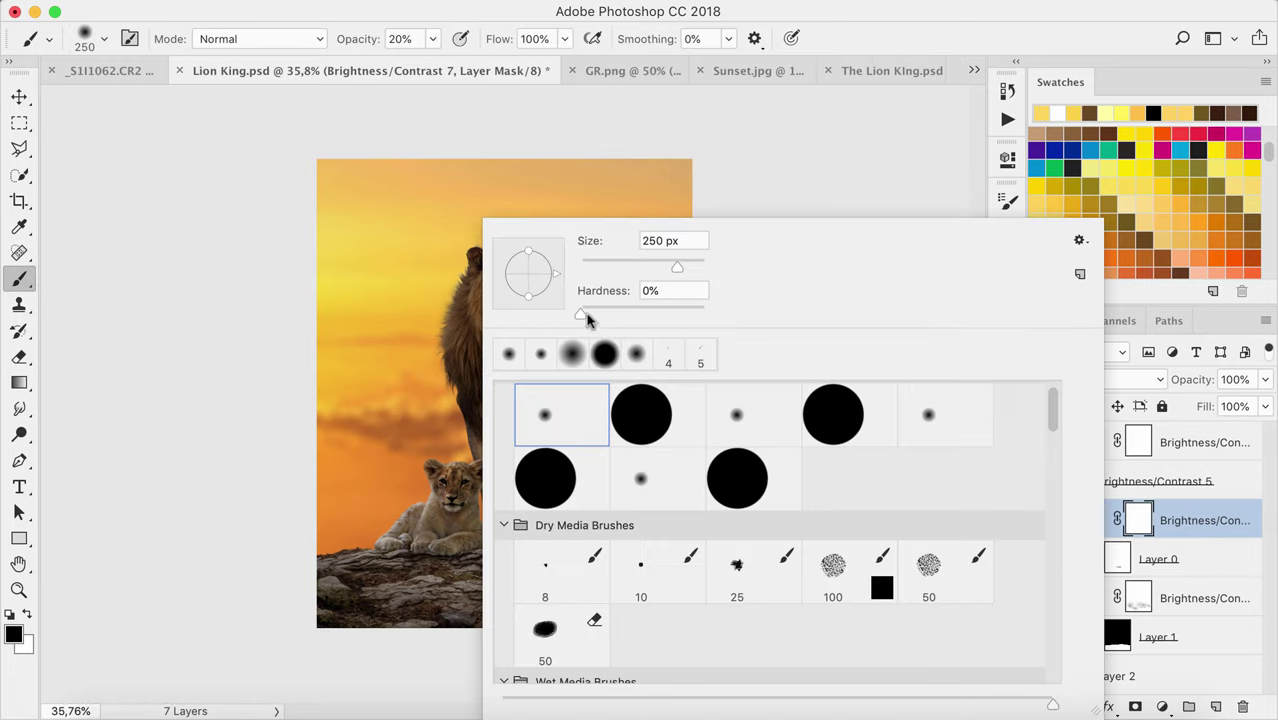
Set the brush hardness and paint the Brightness/Contrast 7 mask around the lion's legs at about 150 px
{"action": "left_click", "coordinate": [580, 315]}
{"action": "key", "text": "Return"}
{"action": "scroll", "coordinate": [485, 242], "scroll_direction": "up", "scroll_amount": 1}
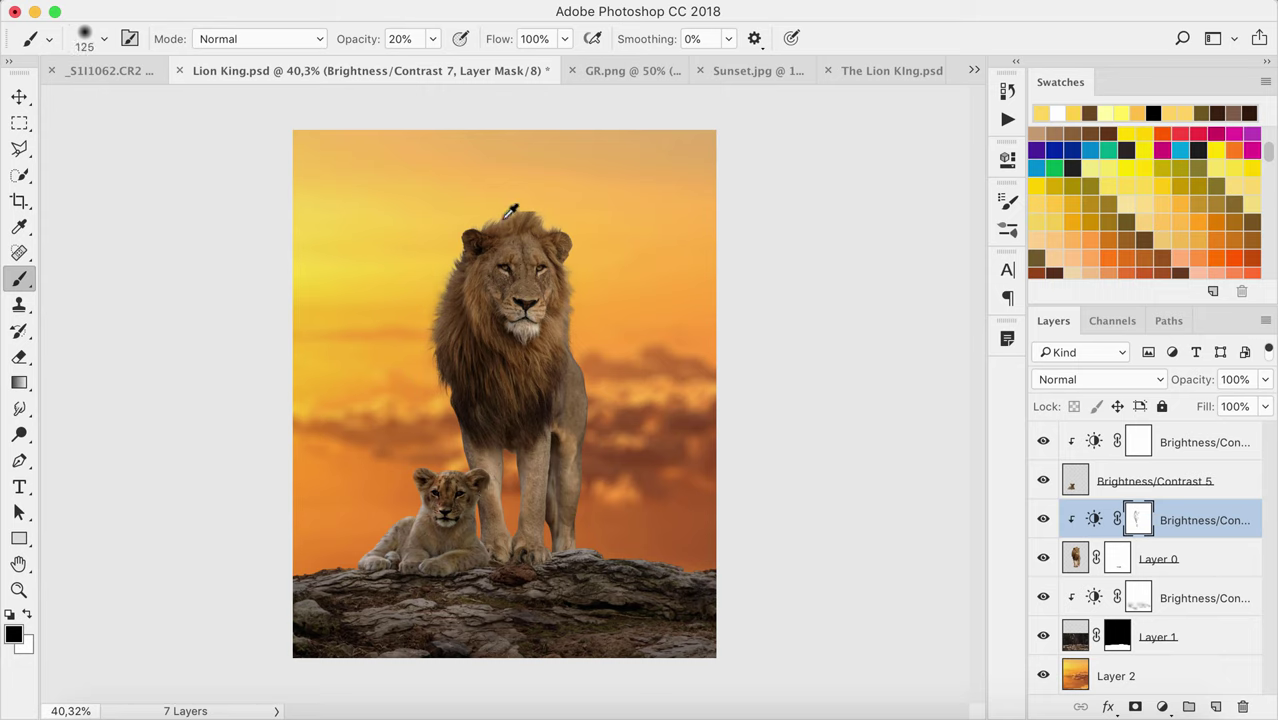
{"action": "key", "text": "bracketleft"}
{"action": "key", "text": "bracketleft"}
{"action": "key", "text": "bracketleft"}
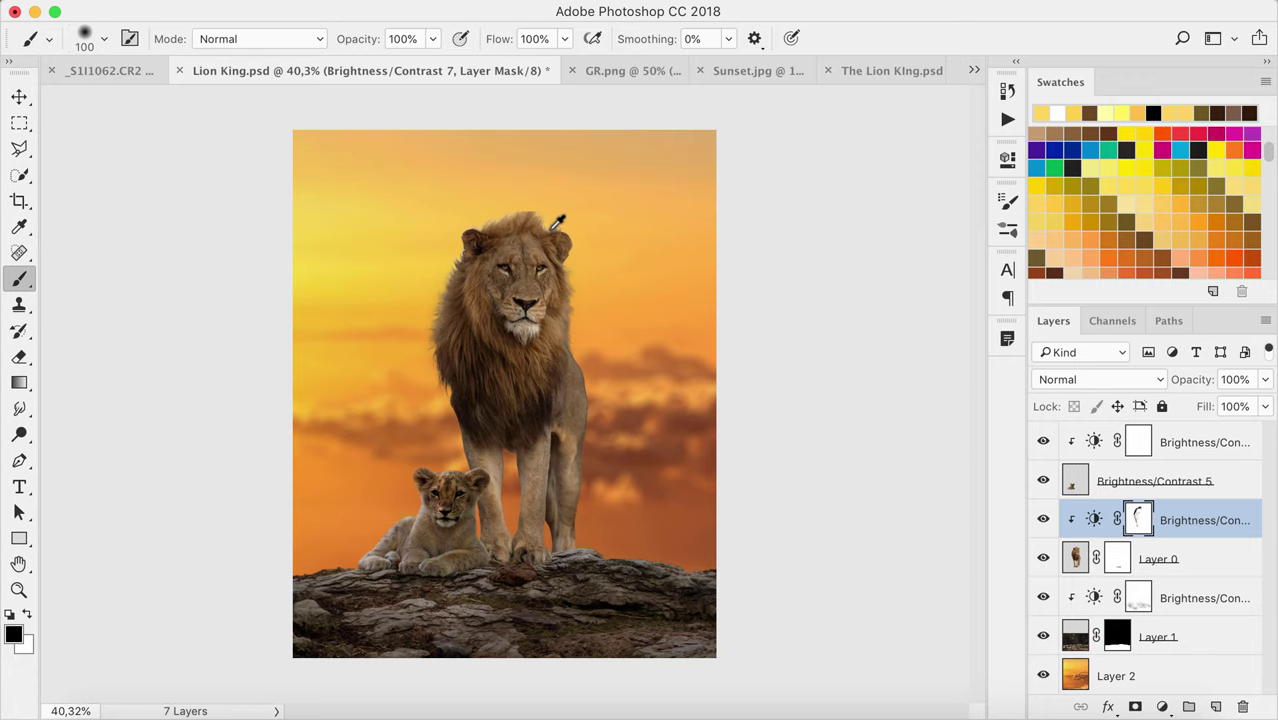
{"action": "key", "text": "bracketleft"}
{"action": "scroll", "coordinate": [481, 505], "scroll_direction": "up", "scroll_amount": 2}
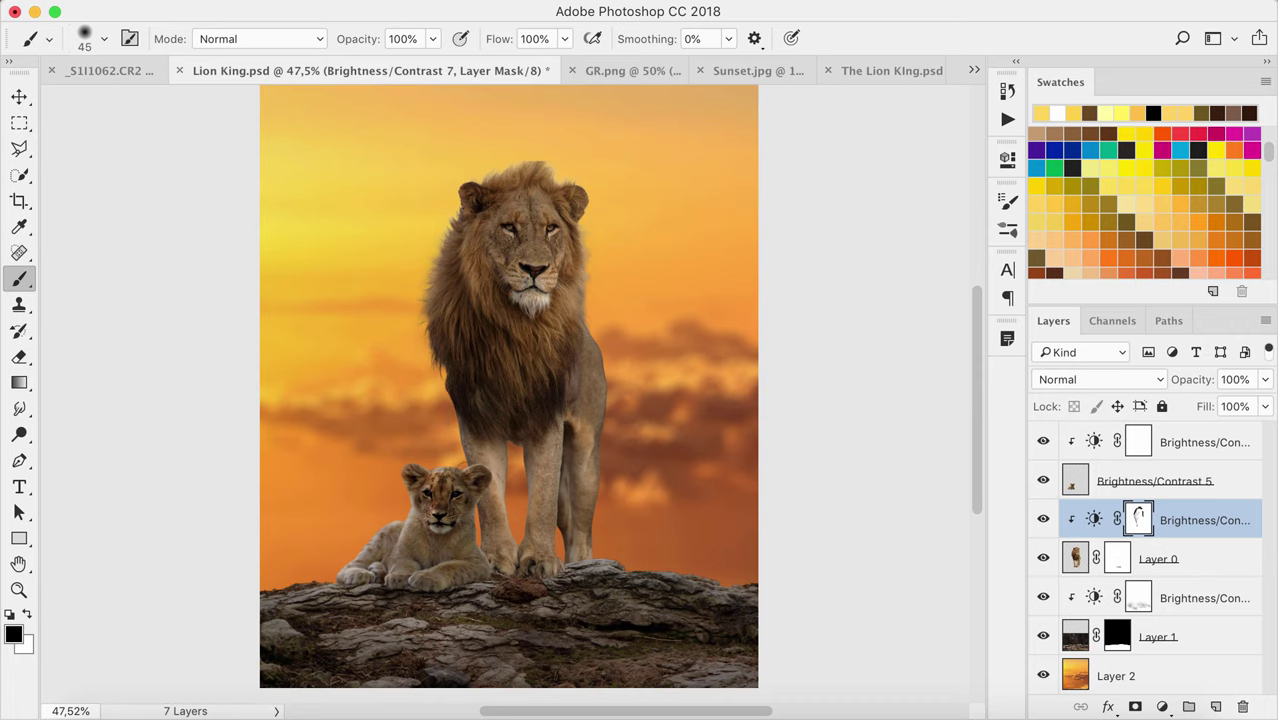
{"action": "scroll", "coordinate": [503, 511], "scroll_direction": "up", "scroll_amount": 5}
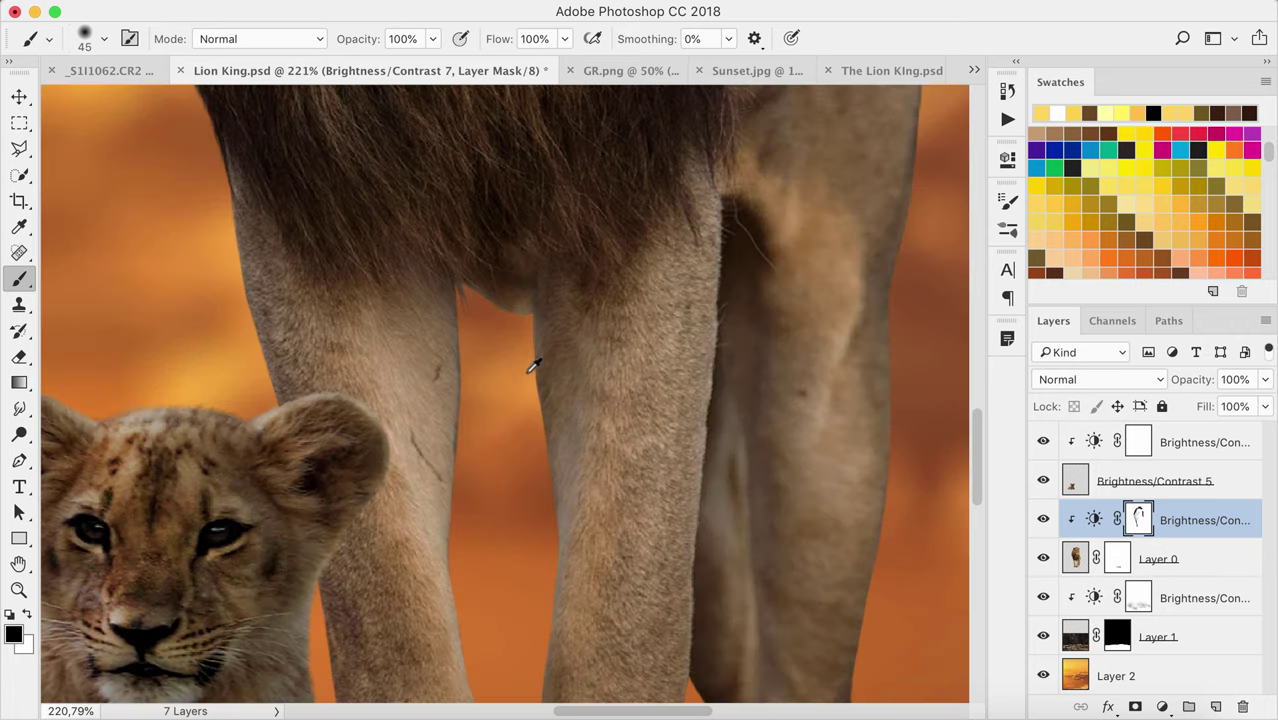
{"action": "scroll", "coordinate": [539, 608], "scroll_direction": "down", "scroll_amount": 5}
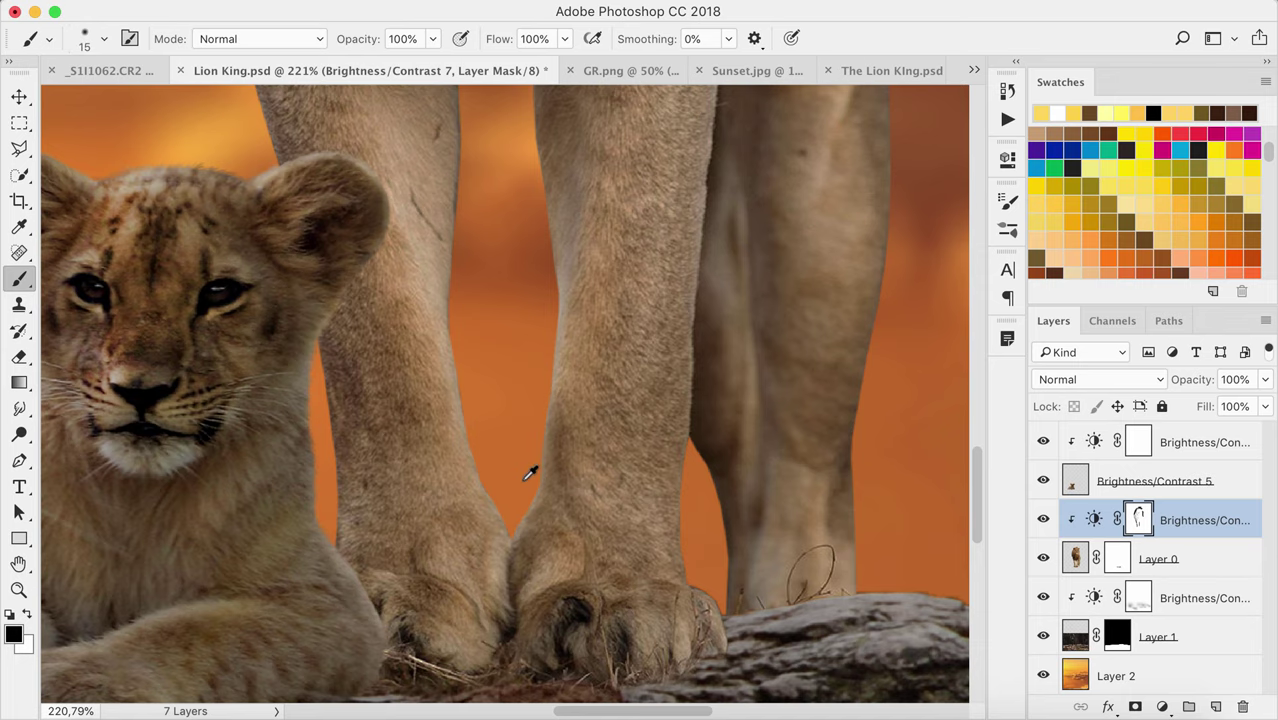
Finish the Brightness/Contrast 7 mask with broader strokes, then target the Brightness/Contrast 8 mask
{"action": "key", "text": "bracketright"}
{"action": "key", "text": "bracketright"}
{"action": "key", "text": "bracketright"}
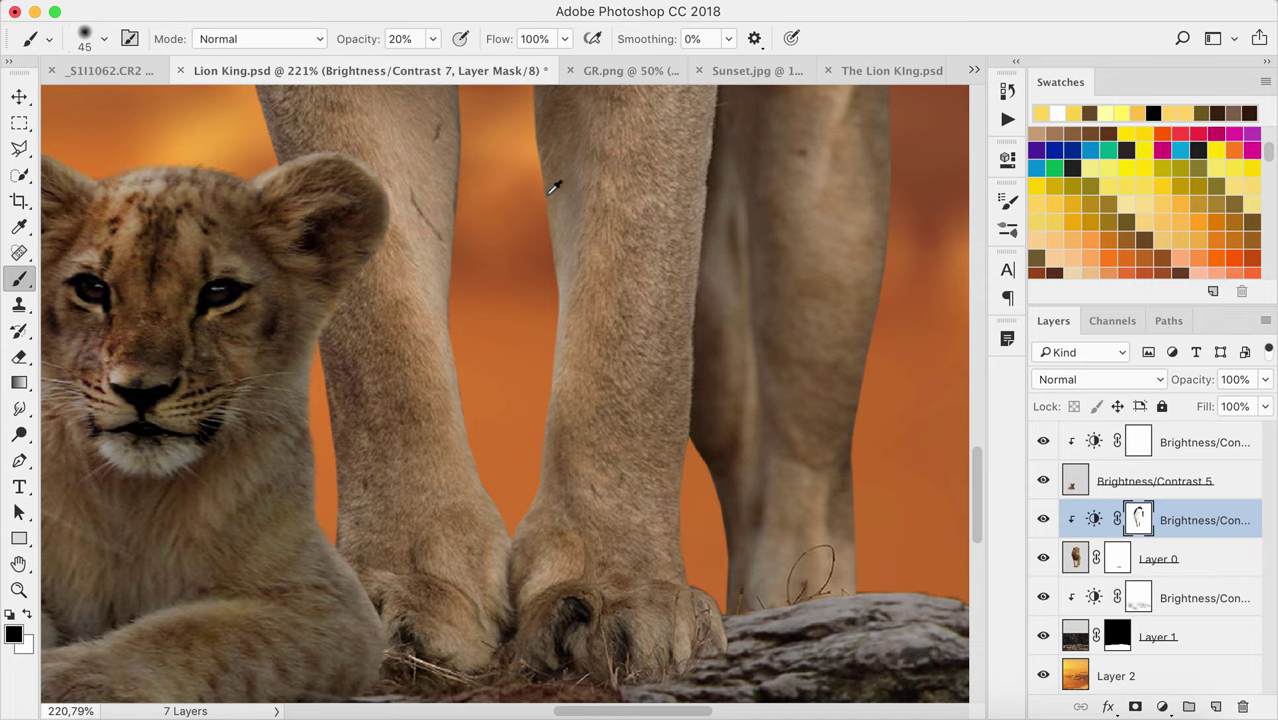
{"action": "scroll", "coordinate": [551, 119], "scroll_direction": "up", "scroll_amount": 5}
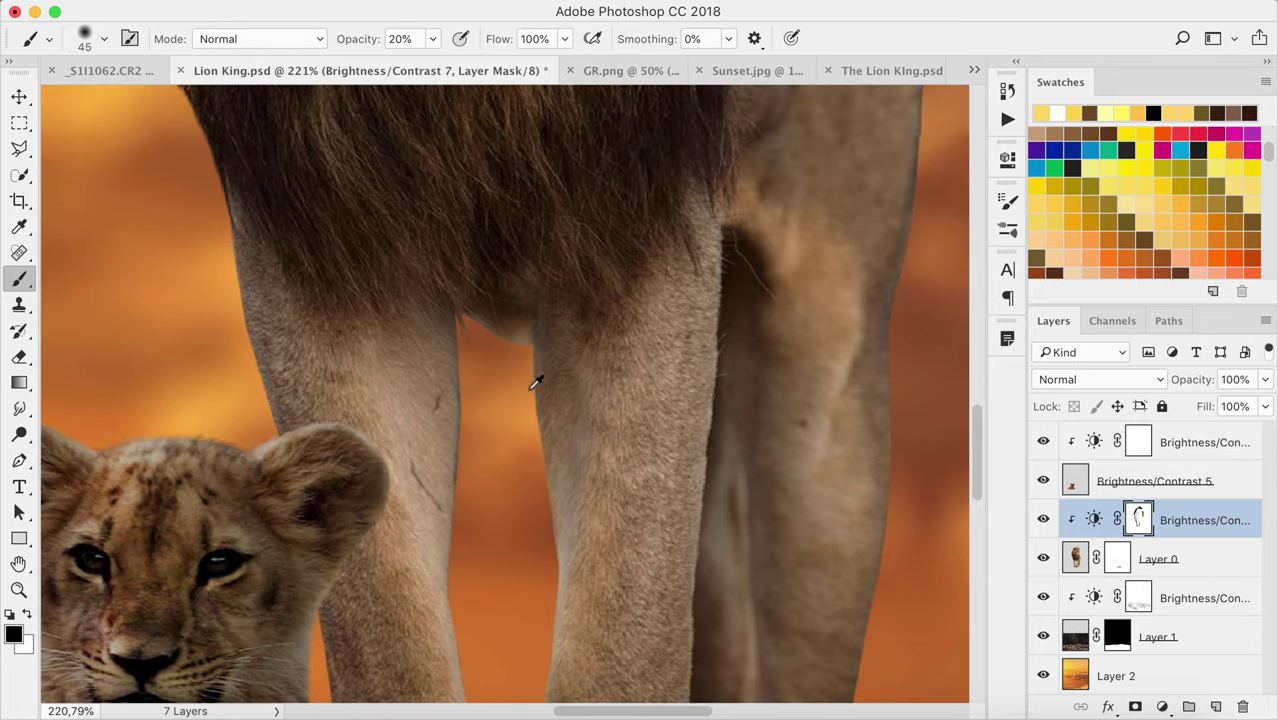
{"action": "scroll", "coordinate": [536, 381], "scroll_direction": "down", "scroll_amount": 5}
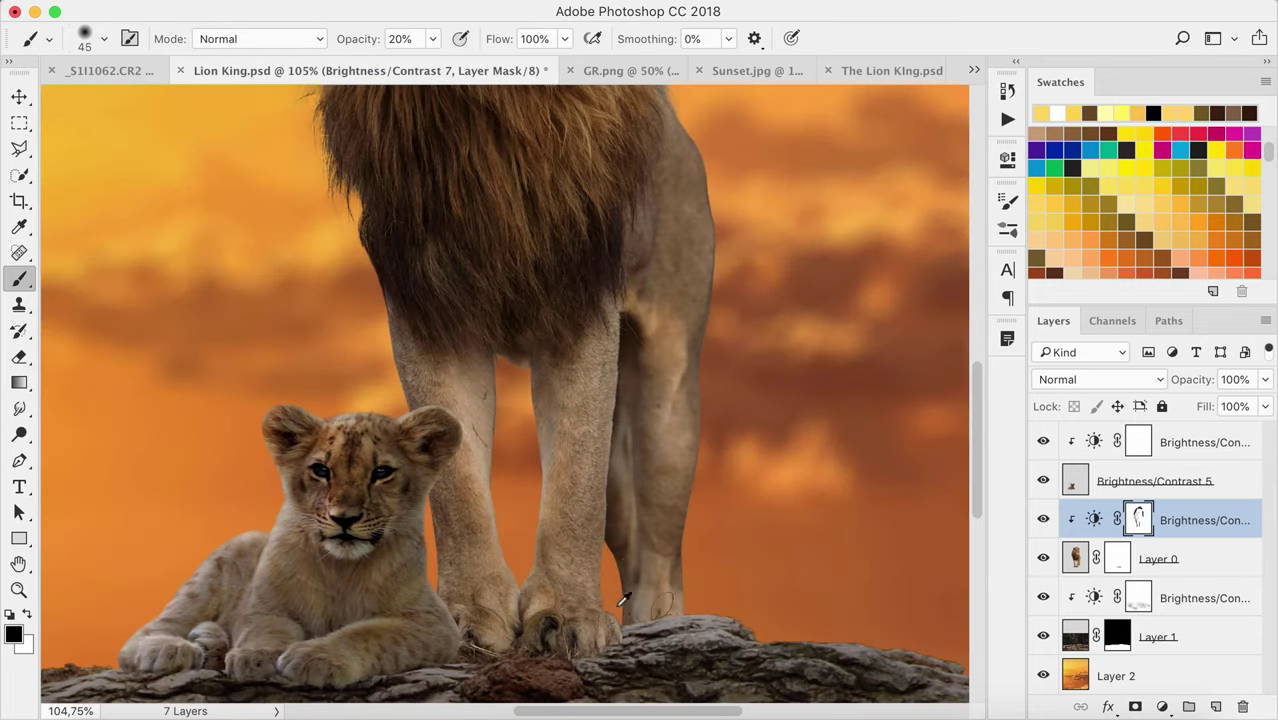
{"action": "scroll", "coordinate": [618, 508], "scroll_direction": "down", "scroll_amount": 5}
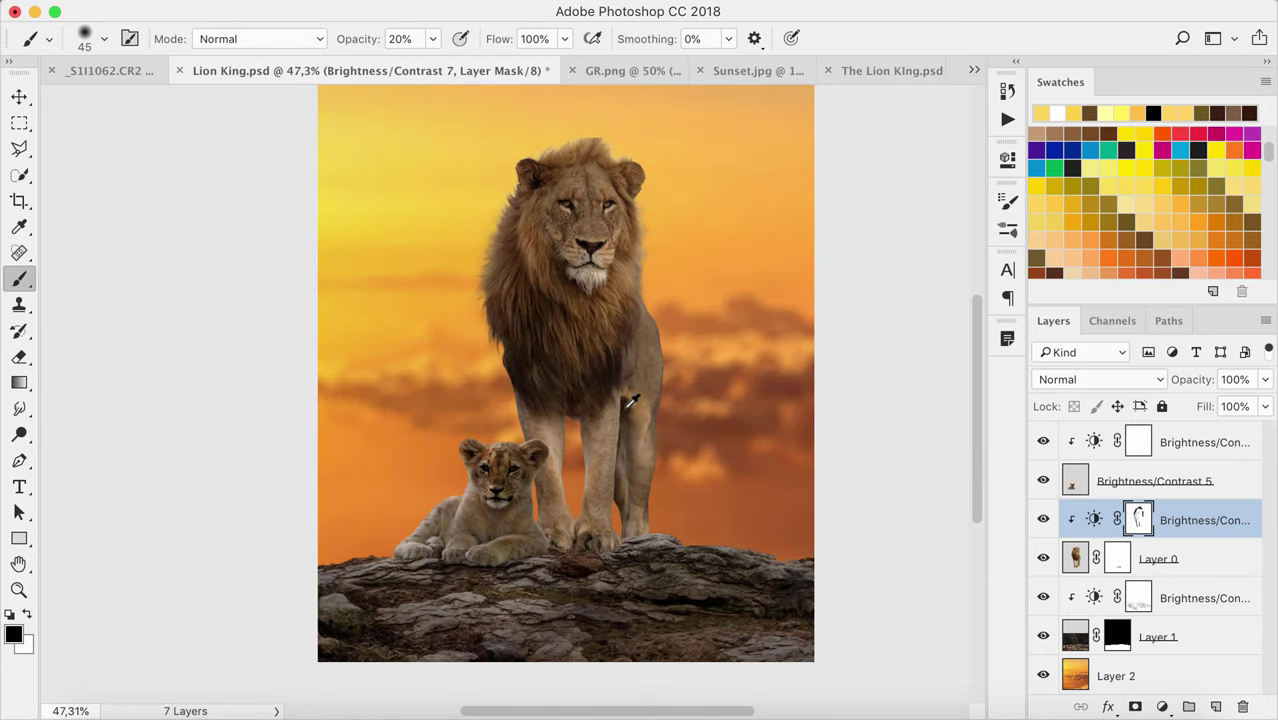
{"action": "key", "text": "bracketright"}
{"action": "key", "text": "bracketright"}
{"action": "key", "text": "bracketright"}
{"action": "key", "text": "bracketleft"}
{"action": "key", "text": "bracketleft"}
{"action": "key", "text": "bracketleft"}
{"action": "key", "text": "bracketright"}
{"action": "key", "text": "bracketleft"}
{"action": "key", "text": "alt+bracketright"}
{"action": "key", "text": "alt+bracketright"}
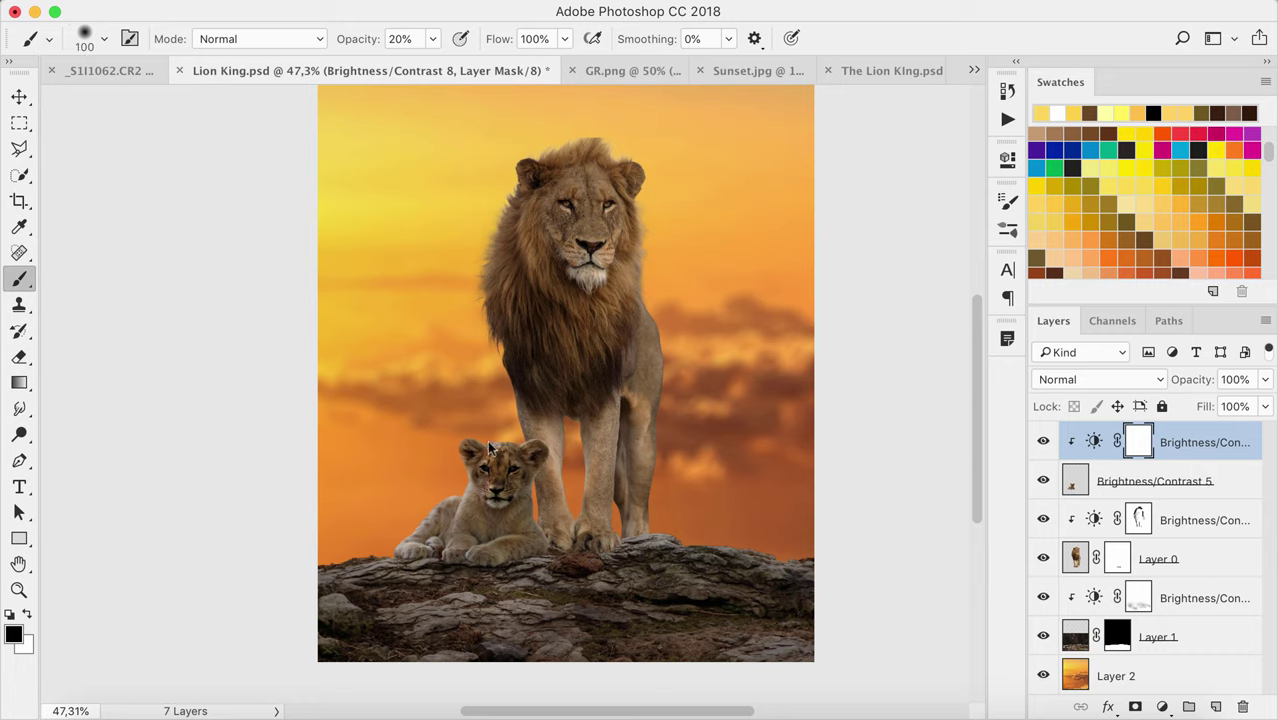
Brush the Brightness/Contrast 8 mask over the cub at 30% opacity, then select Brightness/Contrast 7
{"action": "key", "text": "0"}
{"action": "key", "text": "bracketleft"}
{"action": "key", "text": "bracketleft"}
{"action": "key", "text": "bracketleft"}
{"action": "key", "text": "bracketleft"}
{"action": "key", "text": "bracketright"}
{"action": "key", "text": "bracketright"}
{"action": "key", "text": "bracketright"}
{"action": "key", "text": "bracketright"}
{"action": "key", "text": "3"}
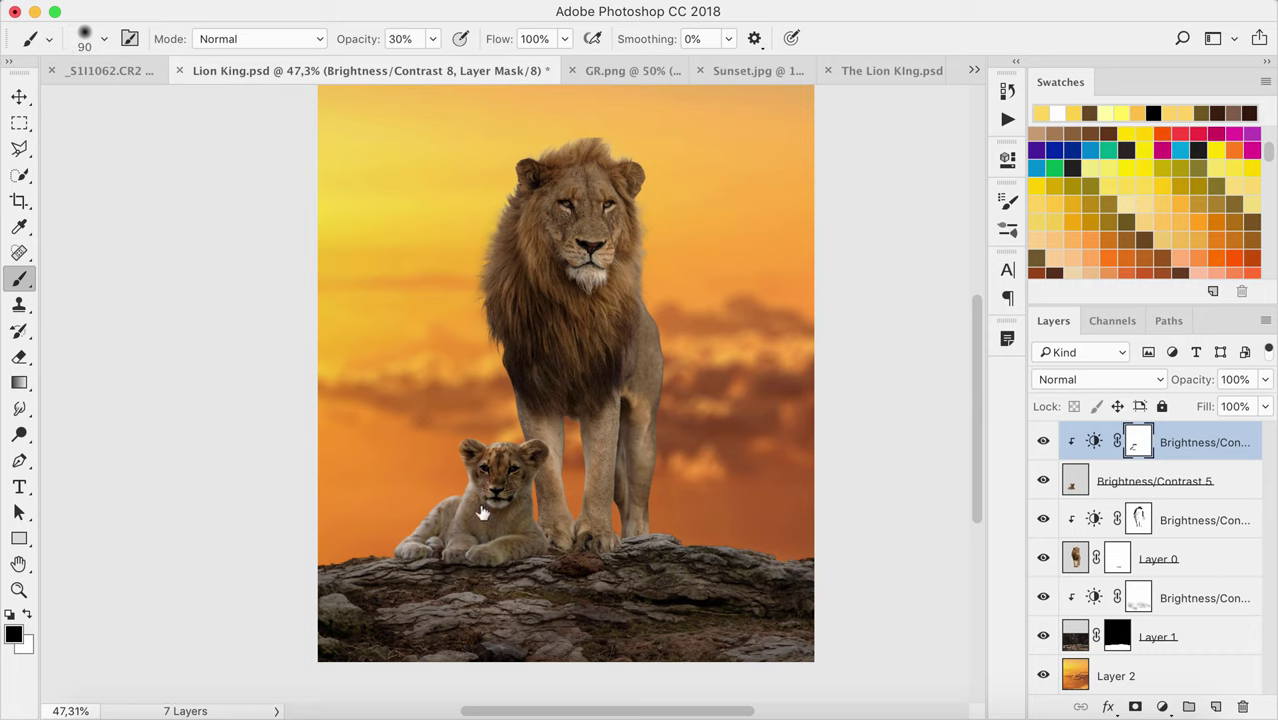
{"action": "key", "text": "alt+bracketleft"}
{"action": "key", "text": "alt+bracketleft"}
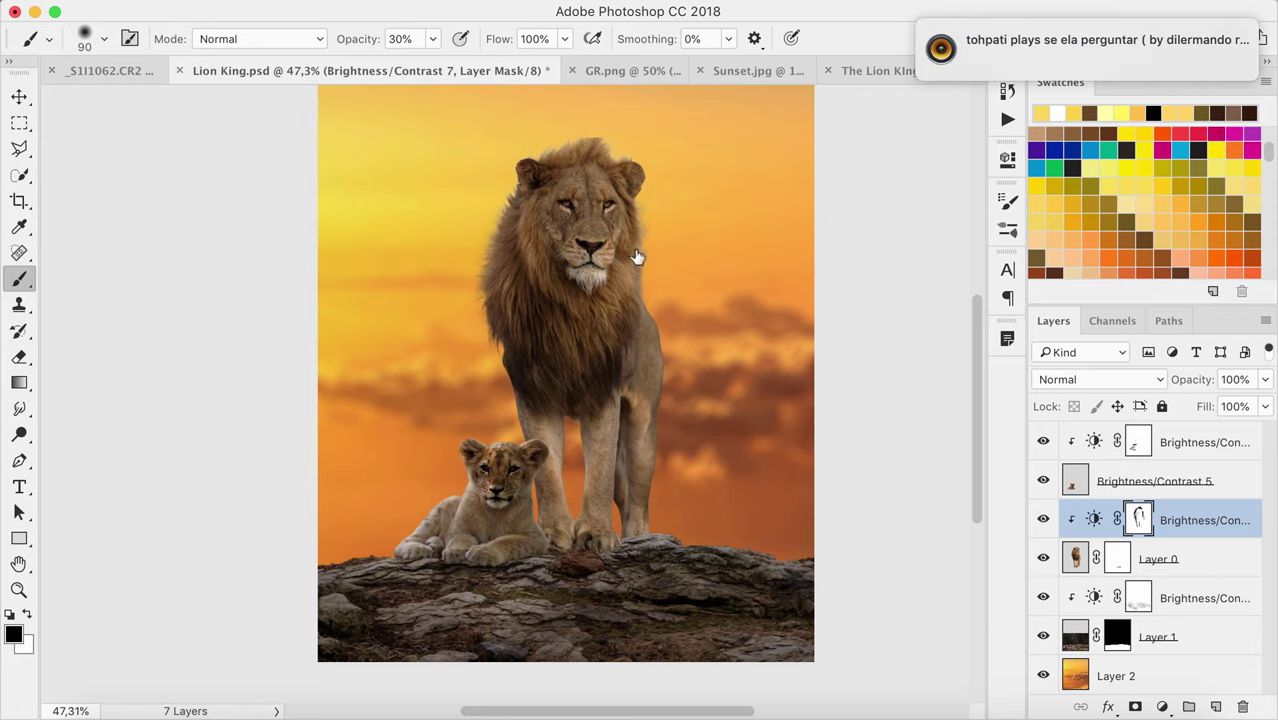
Add clipped Layer 3 above Brightness/Contrast 7, sample the mane's brown, and set 10% brush opacity
{"action": "left_click", "coordinate": [1217, 707]}
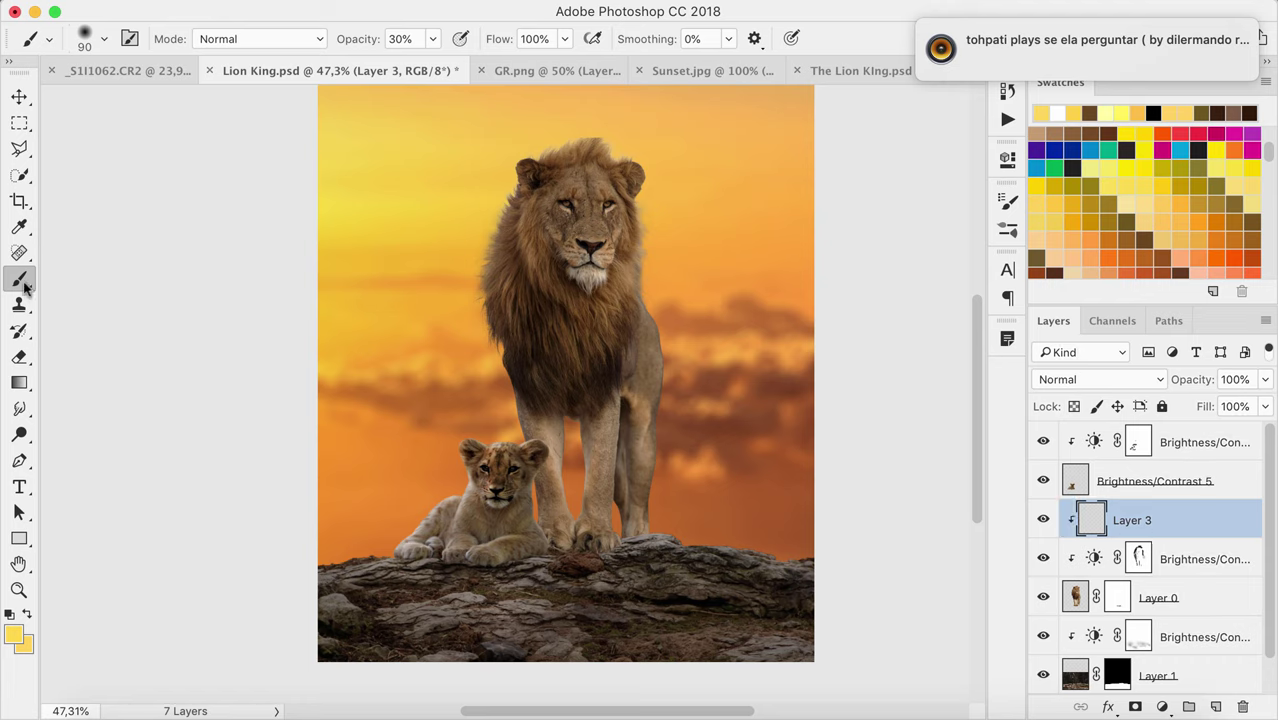
{"action": "left_click", "coordinate": [630, 266], "text": "alt"}
{"action": "key", "text": "1"}
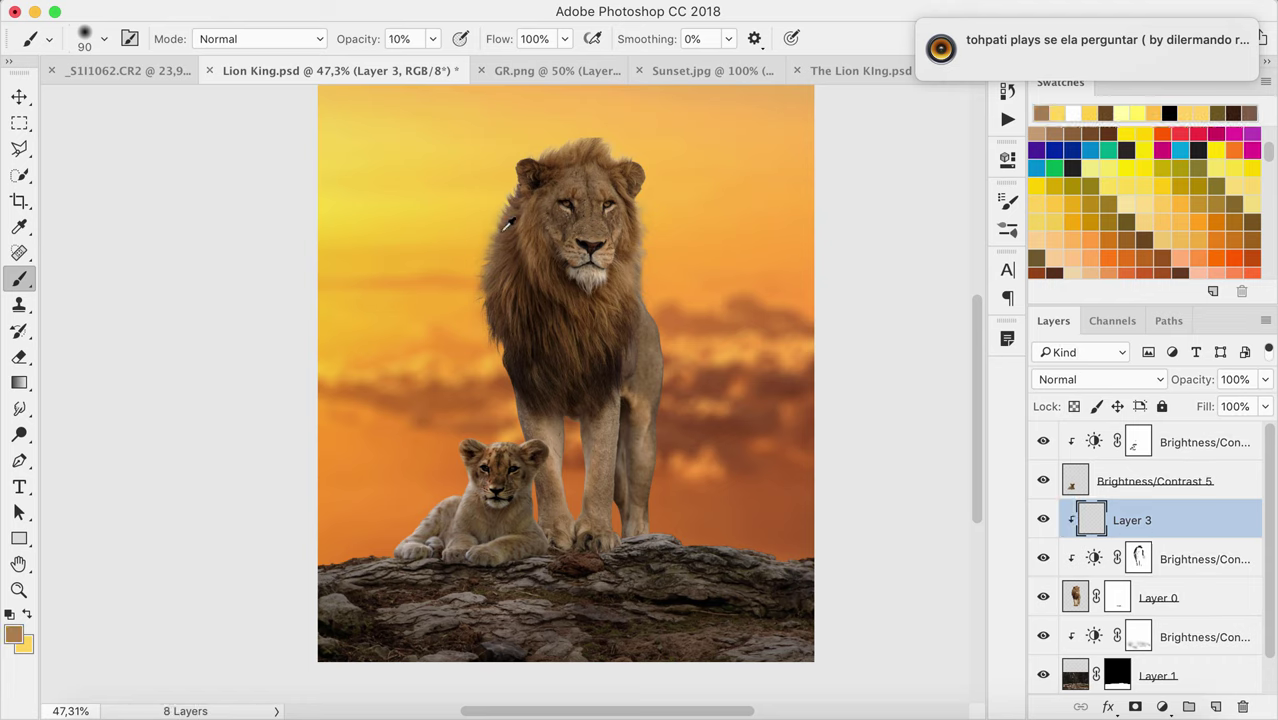
{"action": "key", "text": "bracketright"}
{"action": "key", "text": "bracketright"}
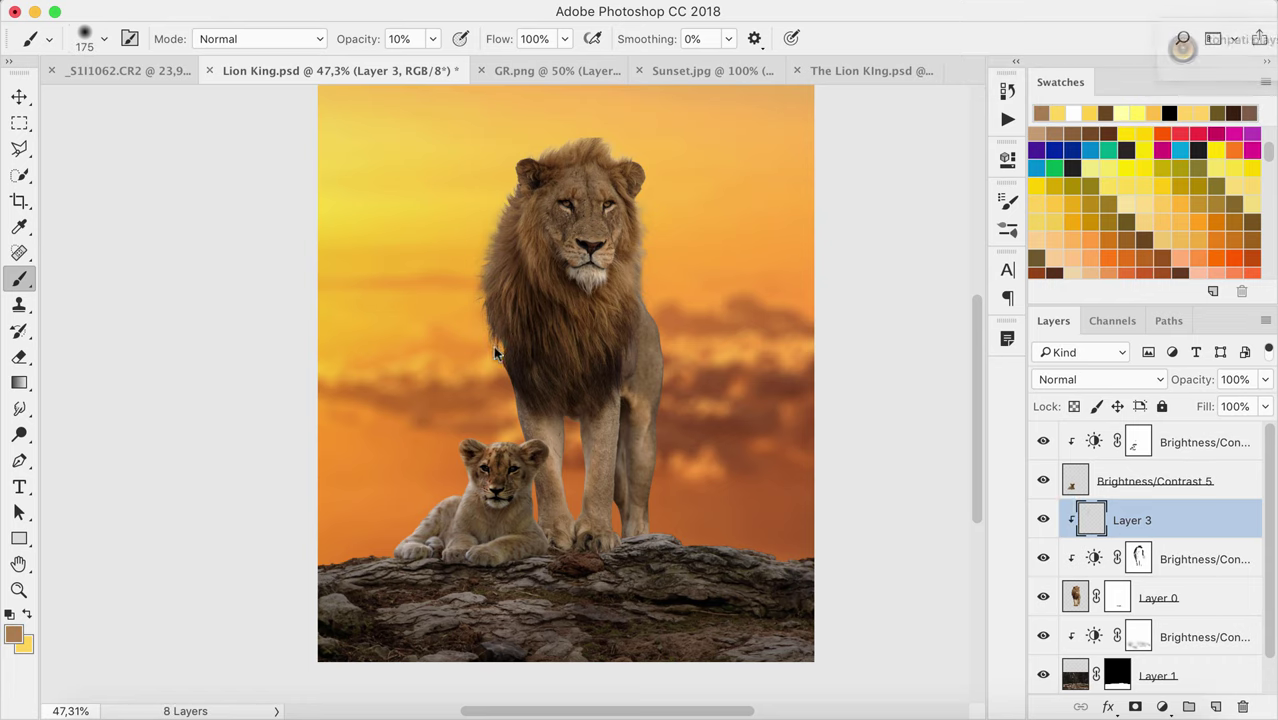
{"action": "key", "text": "bracketright"}
{"action": "key", "text": "bracketleft"}
{"action": "key", "text": "bracketleft"}
{"action": "key", "text": "bracketleft"}
{"action": "key", "text": "bracketleft"}
{"action": "key", "text": "bracketleft"}
{"action": "key", "text": "bracketleft"}
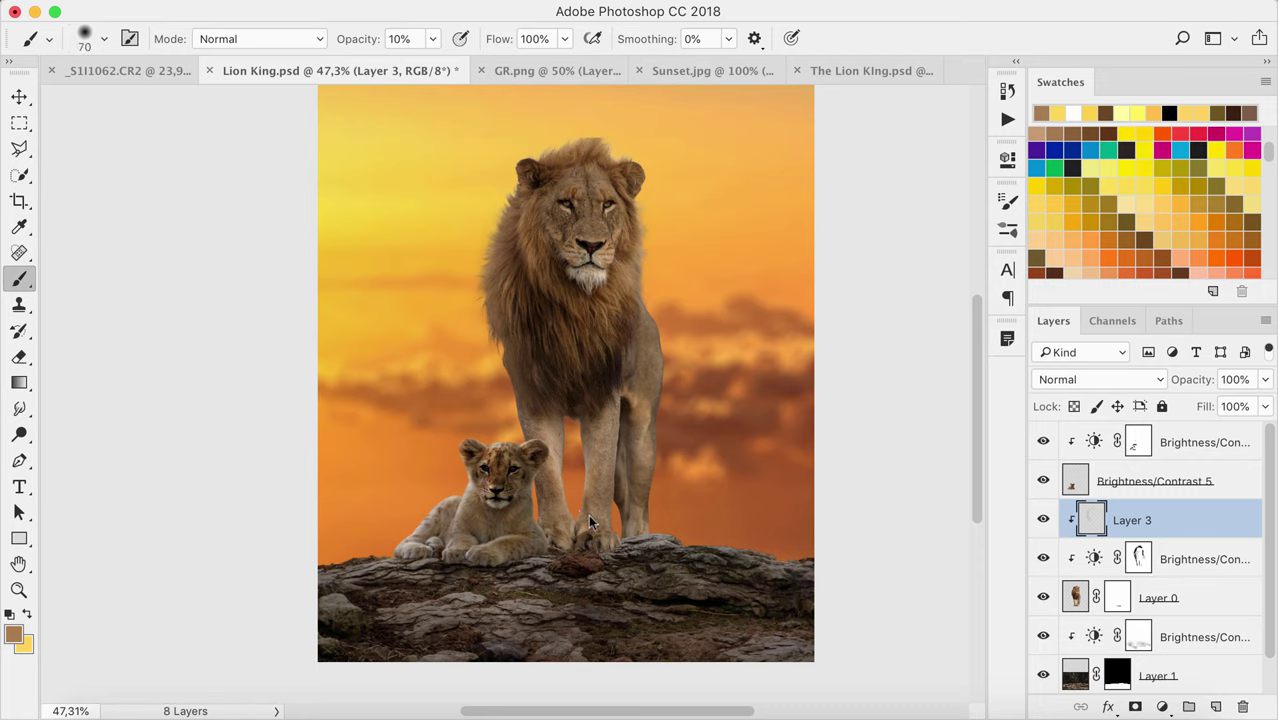
{"action": "scroll", "coordinate": [578, 500], "scroll_direction": "up", "scroll_amount": 5}
Paint sampled orange at full opacity over the light fur fringe in the leg gap
{"action": "key", "text": "bracketleft"}
{"action": "key", "text": "bracketleft"}
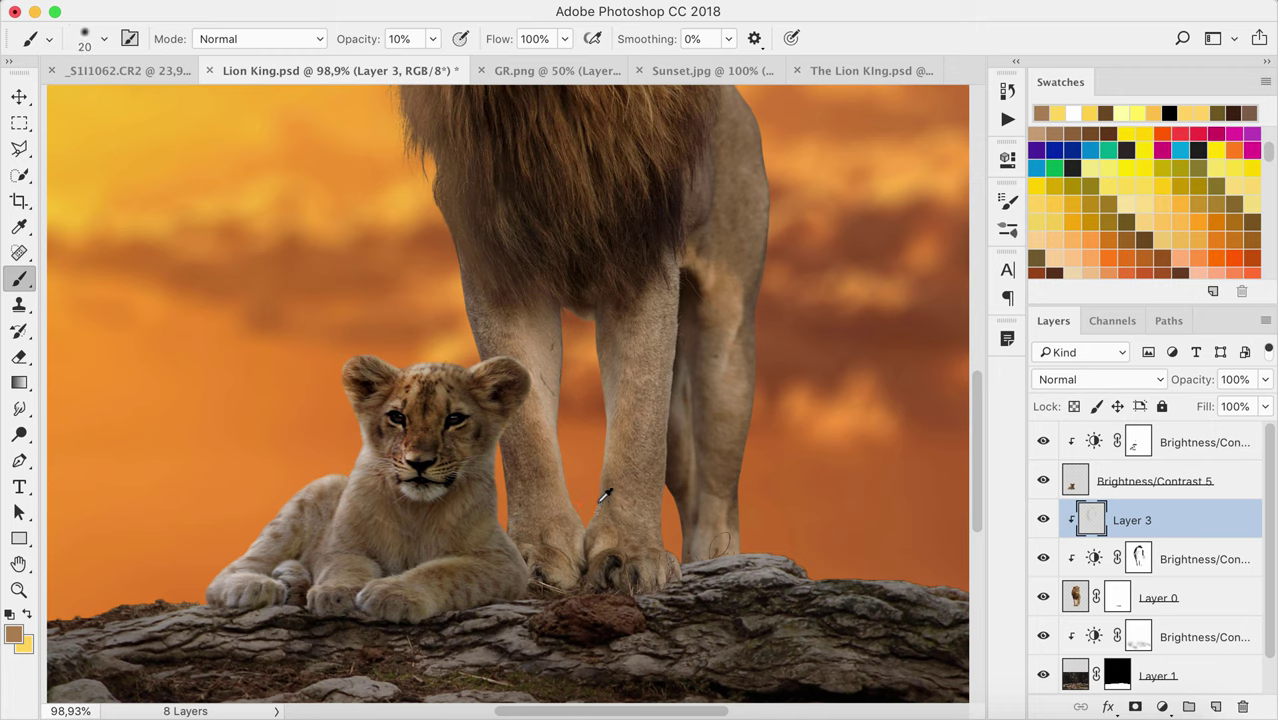
{"action": "key", "text": "bracketleft"}
{"action": "key", "text": "0"}
{"action": "scroll", "coordinate": [600, 318], "scroll_direction": "up", "scroll_amount": 10}
{"action": "key", "text": "bracketleft"}
{"action": "key", "text": "bracketleft"}
{"action": "key", "text": "bracketleft"}
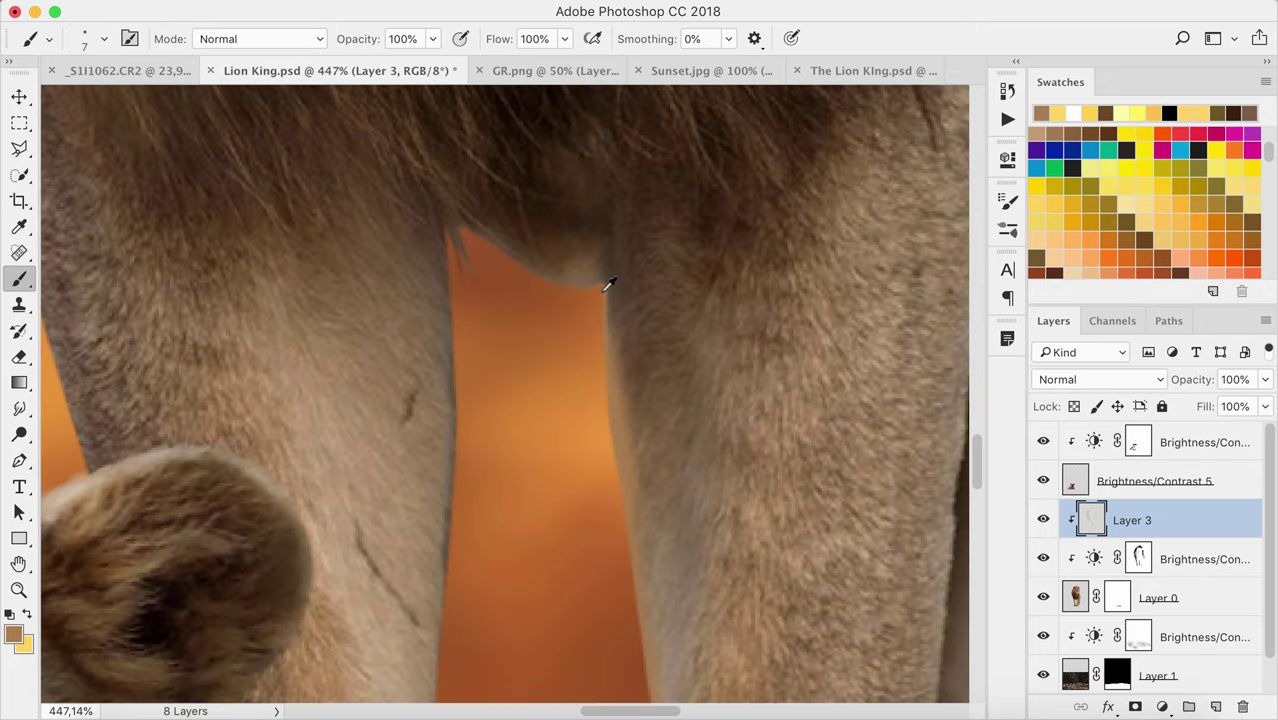
{"action": "key", "text": "bracketleft"}
{"action": "mouse_move", "coordinate": [604, 287]}
{"action": "left_mouse_down"}
{"action": "mouse_move", "coordinate": [527, 261]}
{"action": "mouse_move", "coordinate": [494, 314]}
{"action": "mouse_move", "coordinate": [457, 223]}
{"action": "mouse_move", "coordinate": [476, 266]}
{"action": "mouse_move", "coordinate": [458, 235]}
{"action": "left_mouse_up"}
{"action": "key", "text": "bracketright"}
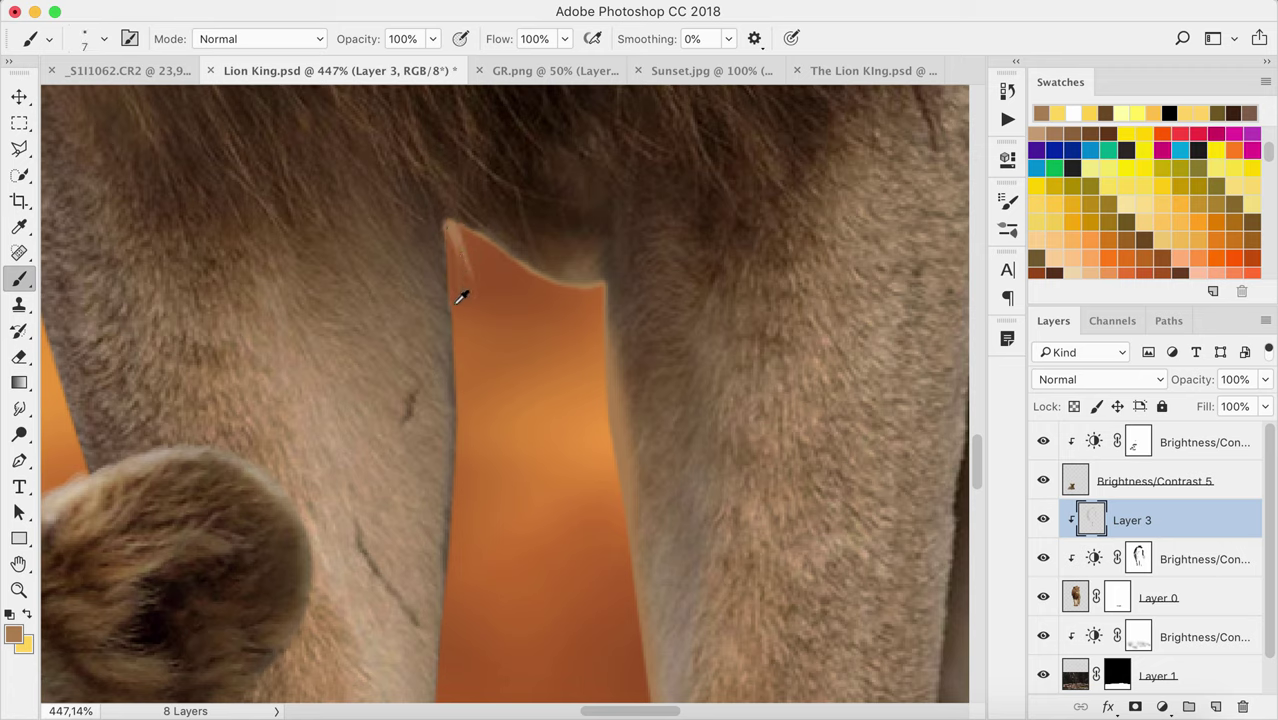
{"action": "mouse_move", "coordinate": [461, 297]}
{"action": "left_mouse_down"}
{"action": "mouse_move", "coordinate": [471, 399]}
{"action": "mouse_move", "coordinate": [456, 568]}
{"action": "left_mouse_up"}
Set the foreground colour to a lighter peach in the Color Picker
{"action": "scroll", "coordinate": [449, 580], "scroll_direction": "down", "scroll_amount": 2}
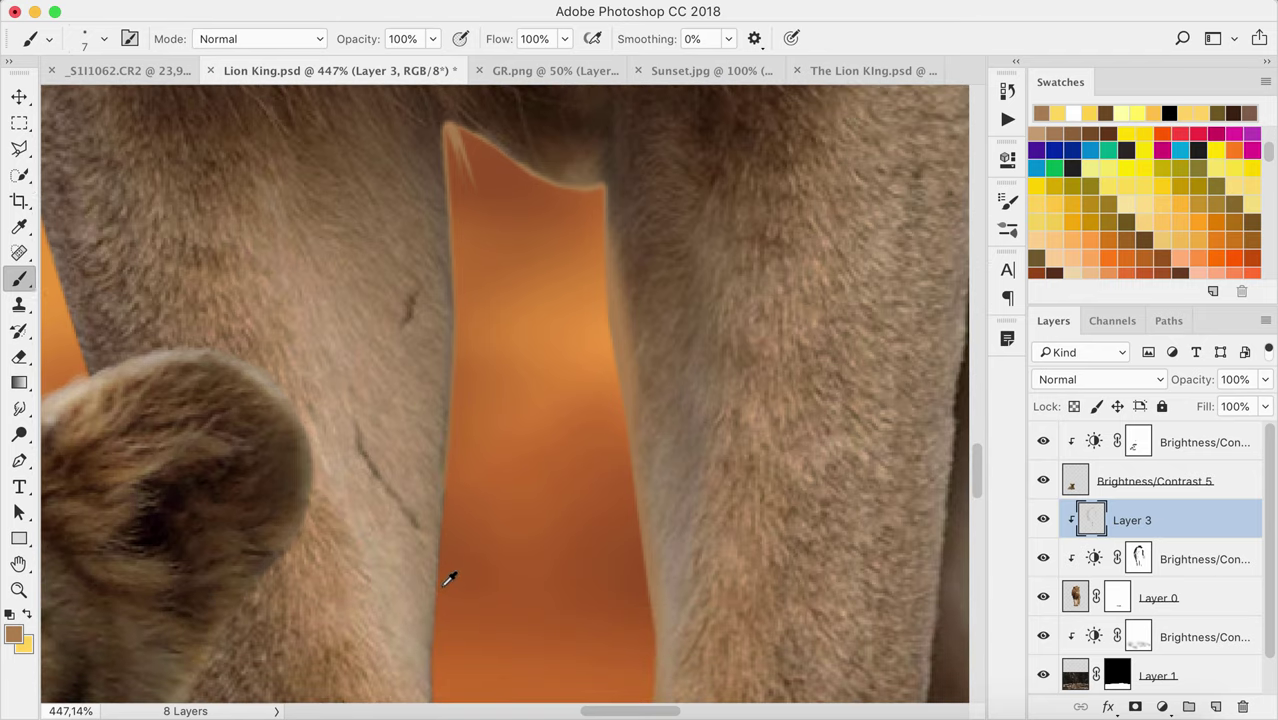
{"action": "scroll", "coordinate": [449, 580], "scroll_direction": "down", "scroll_amount": 1}
{"action": "scroll", "coordinate": [440, 615], "scroll_direction": "down", "scroll_amount": 2}
{"action": "scroll", "coordinate": [450, 600], "scroll_direction": "down", "scroll_amount": 2}
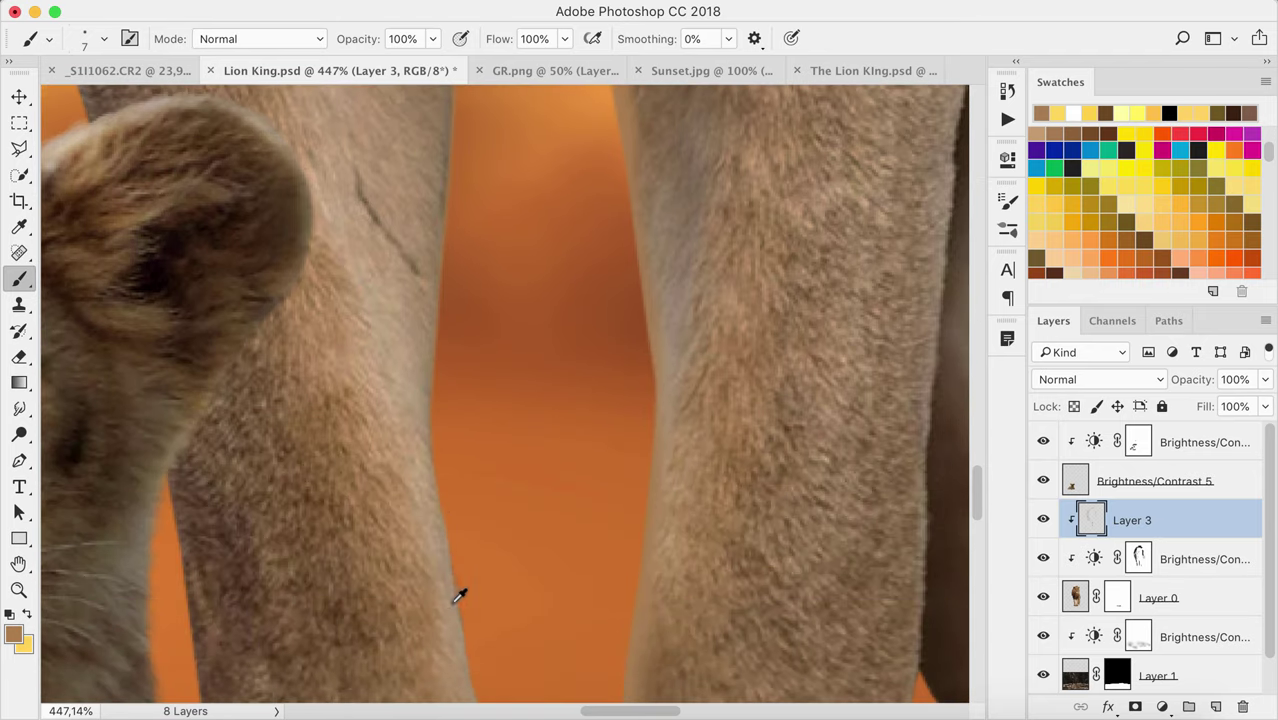
{"action": "scroll", "coordinate": [465, 605], "scroll_direction": "down", "scroll_amount": 1}
{"action": "scroll", "coordinate": [490, 620], "scroll_direction": "down", "scroll_amount": 2}
{"action": "scroll", "coordinate": [511, 636], "scroll_direction": "down", "scroll_amount": 1}
{"action": "scroll", "coordinate": [531, 654], "scroll_direction": "down", "scroll_amount": 1}
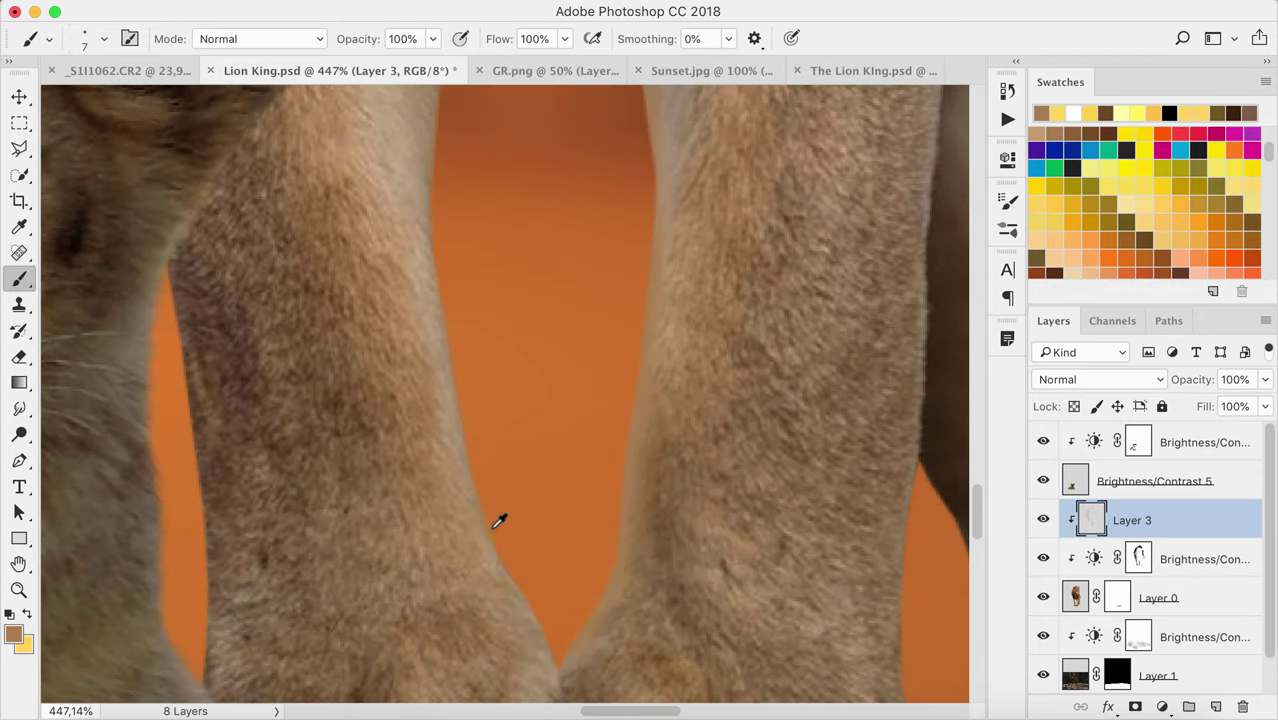
{"action": "scroll", "coordinate": [562, 630], "scroll_direction": "up", "scroll_amount": 5}
{"action": "scroll", "coordinate": [570, 520], "scroll_direction": "up", "scroll_amount": 5}
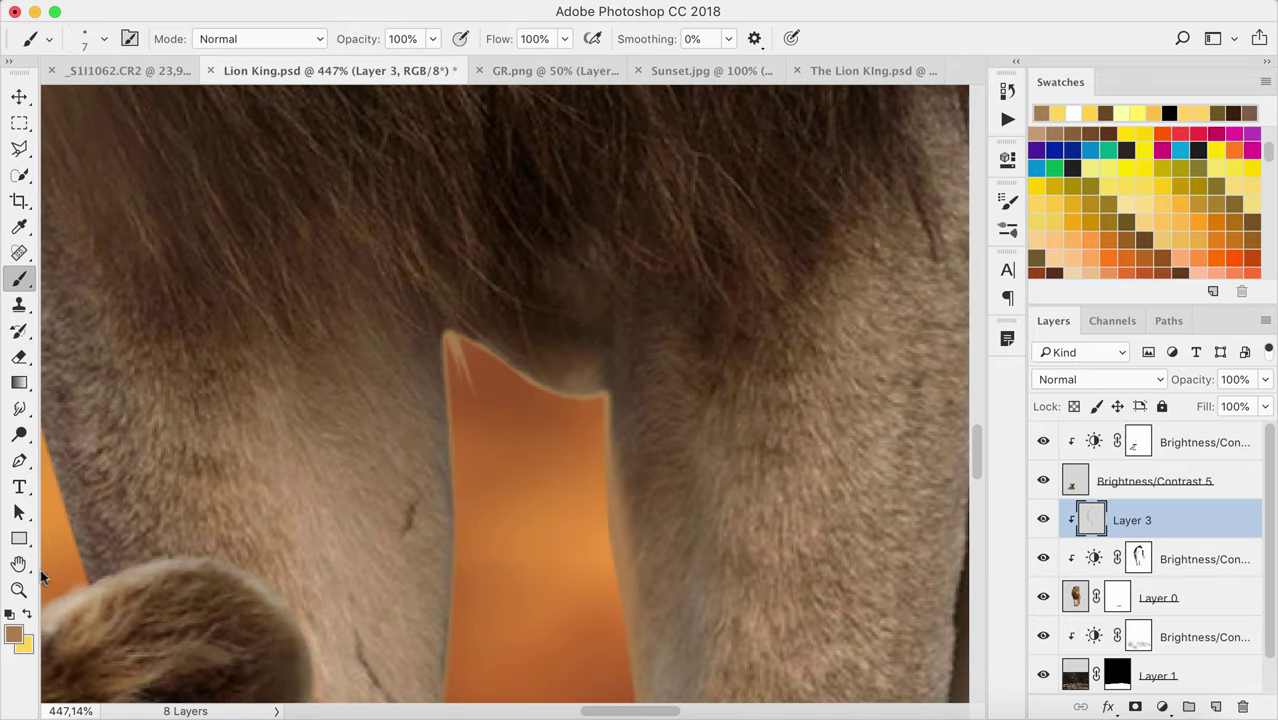
{"action": "left_click", "coordinate": [14, 636]}
{"action": "left_click", "coordinate": [719, 289]}
{"action": "key", "text": "Return"}
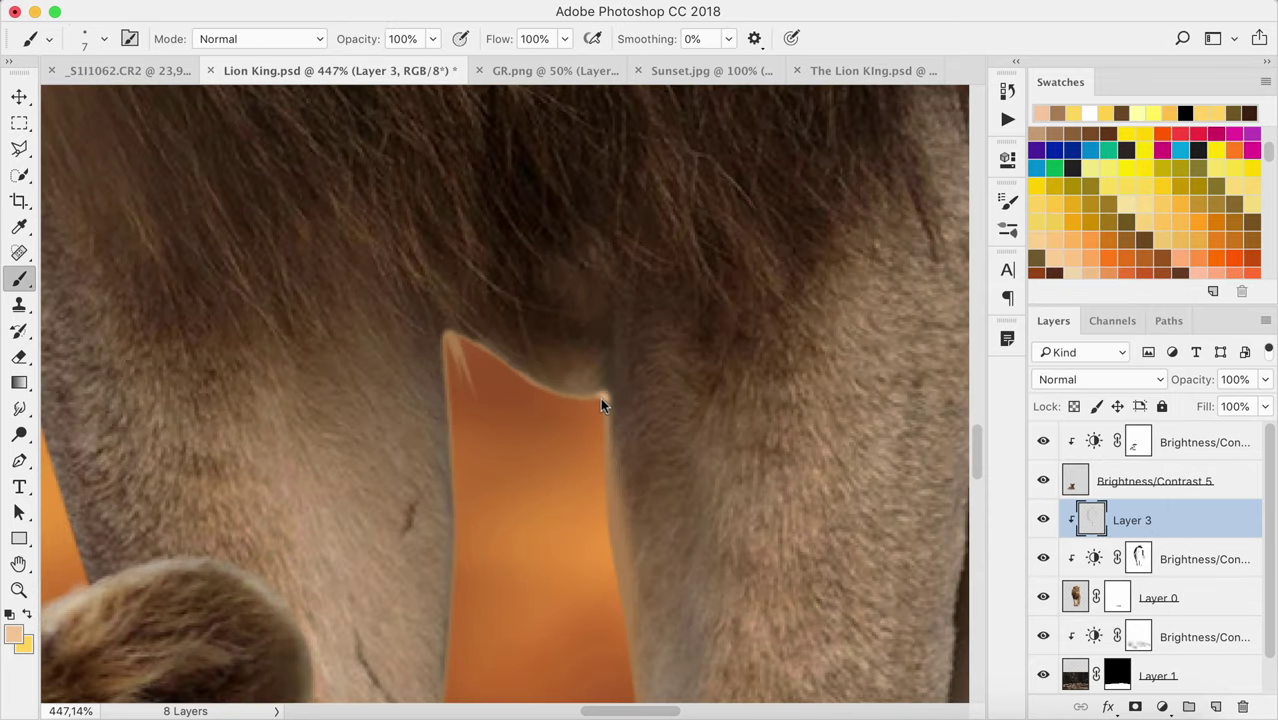
Paint a thin peach rim along the right edge of the leg gap
{"action": "mouse_move", "coordinate": [597, 434]}
{"action": "left_mouse_down"}
{"action": "mouse_move", "coordinate": [604, 542]}
{"action": "mouse_move", "coordinate": [634, 636]}
{"action": "left_mouse_up"}
{"action": "scroll", "coordinate": [618, 614], "scroll_direction": "down", "scroll_amount": 3}
{"action": "scroll", "coordinate": [634, 636], "scroll_direction": "down", "scroll_amount": 2}
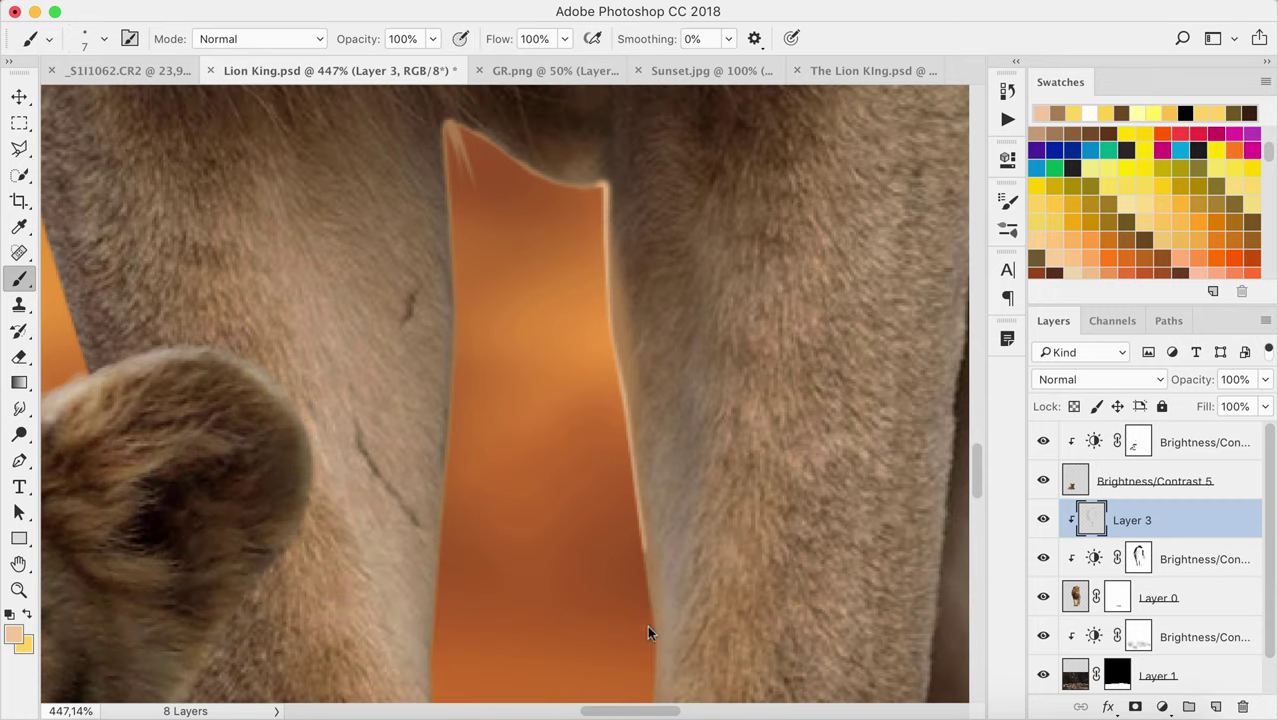
{"action": "scroll", "coordinate": [645, 628], "scroll_direction": "down", "scroll_amount": 2}
{"action": "scroll", "coordinate": [642, 614], "scroll_direction": "down", "scroll_amount": 3}
Softly tint the lion's leg edges with peach at 20% opacity
{"action": "key", "text": "bracketright"}
{"action": "key", "text": "bracketright"}
{"action": "key", "text": "bracketright"}
{"action": "key", "text": "2"}
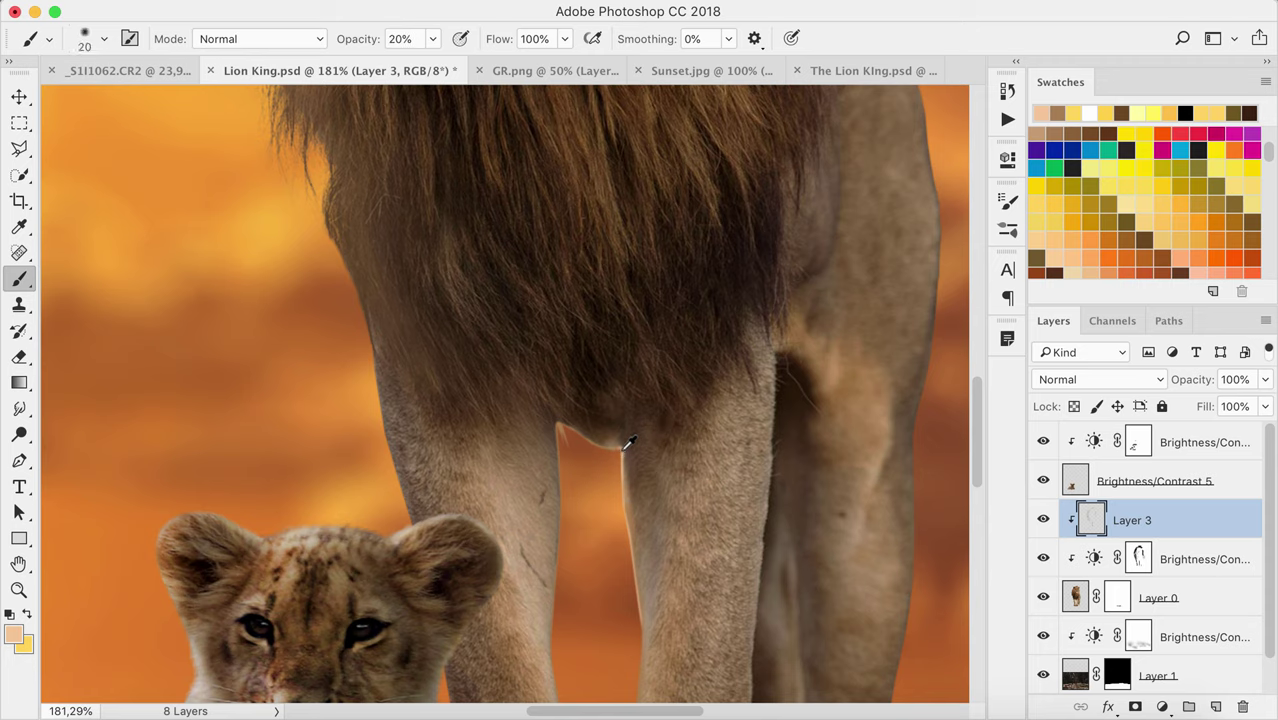
{"action": "left_click_drag", "start_coordinate": [622, 442], "coordinate": [624, 498]}
{"action": "key", "text": "bracketleft"}
{"action": "key", "text": "bracketright"}
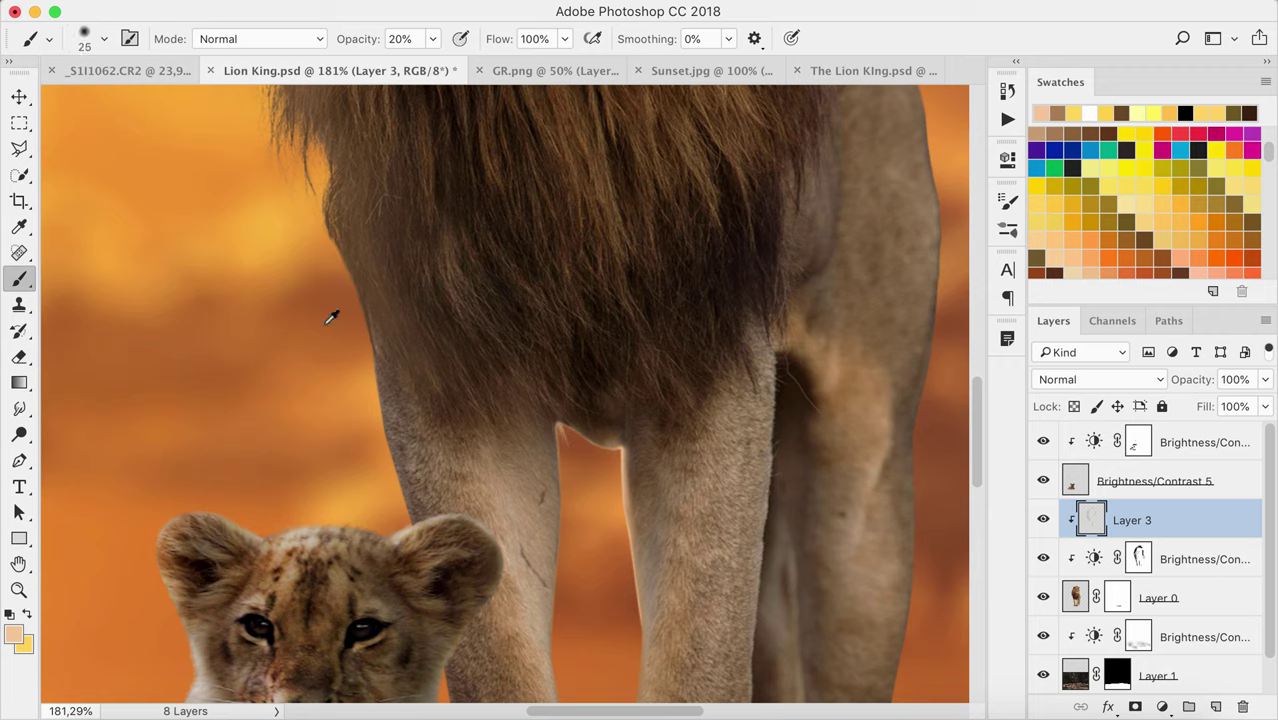
{"action": "left_click_drag", "start_coordinate": [373, 330], "coordinate": [413, 515]}
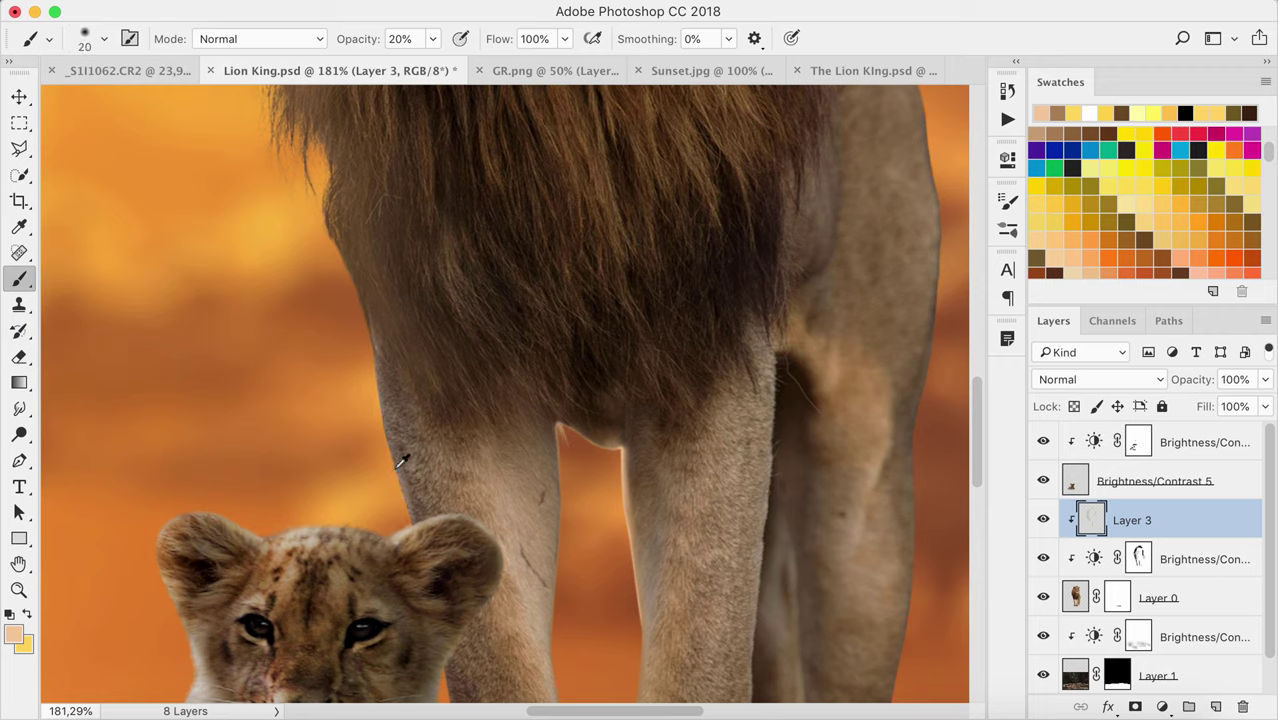
{"action": "key", "text": "bracketright"}
{"action": "key", "text": "bracketright"}
{"action": "key", "text": "bracketright"}
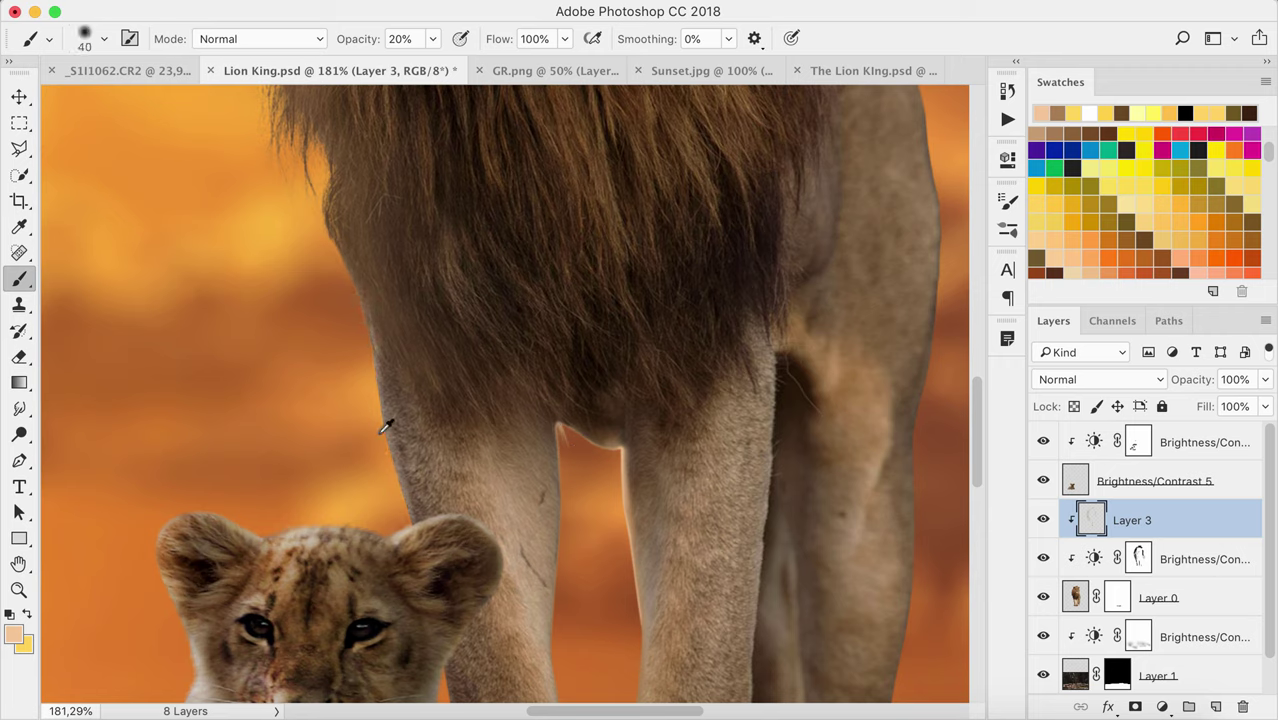
{"action": "key", "text": "bracketleft"}
Paint a light rim down the lion's leg edge at full opacity
{"action": "scroll", "coordinate": [479, 343], "scroll_direction": "down", "scroll_amount": 5}
{"action": "key", "text": "bracketright"}
{"action": "key", "text": "bracketright"}
{"action": "key", "text": "bracketright"}
{"action": "scroll", "coordinate": [610, 545], "scroll_direction": "up", "scroll_amount": 10}
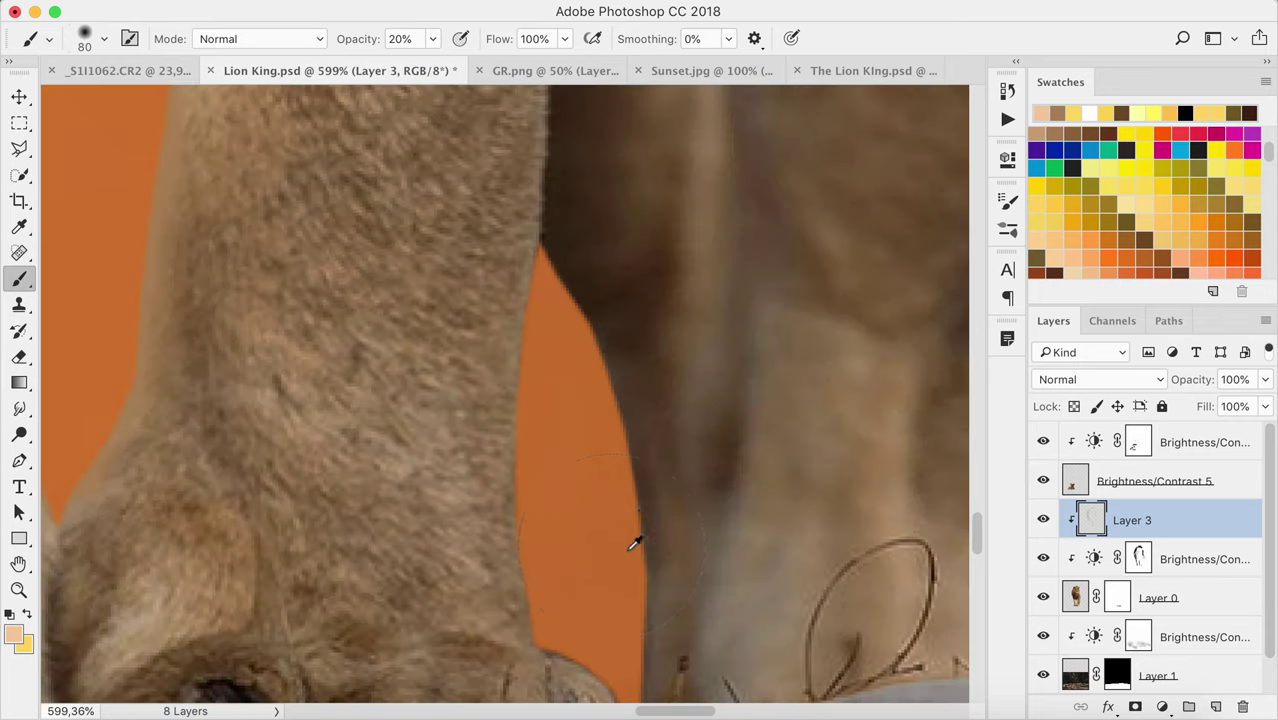
{"action": "key", "text": "bracketleft"}
{"action": "key", "text": "bracketleft"}
{"action": "key", "text": "bracketleft"}
{"action": "key", "text": "bracketleft"}
{"action": "key", "text": "bracketleft"}
{"action": "key", "text": "0"}
Paint a light rim along the orange gap's left edge with a smaller brush
{"action": "key", "text": "bracketleft"}
{"action": "key", "text": "bracketleft"}
{"action": "key", "text": "bracketleft"}
{"action": "key", "text": "bracketleft"}
{"action": "key", "text": "bracketleft"}
{"action": "key", "text": "bracketleft"}
{"action": "mouse_move", "coordinate": [540, 238]}
{"action": "left_mouse_down"}
{"action": "mouse_move", "coordinate": [610, 371]}
{"action": "mouse_move", "coordinate": [652, 660]}
{"action": "left_mouse_up"}
{"action": "scroll", "coordinate": [650, 640], "scroll_direction": "down", "scroll_amount": 3}
{"action": "left_click_drag", "start_coordinate": [648, 465], "coordinate": [640, 560]}
{"action": "scroll", "coordinate": [573, 434], "scroll_direction": "up", "scroll_amount": 4}
{"action": "key", "text": "bracketleft"}
{"action": "key", "text": "bracketleft"}
{"action": "key", "text": "bracketleft"}
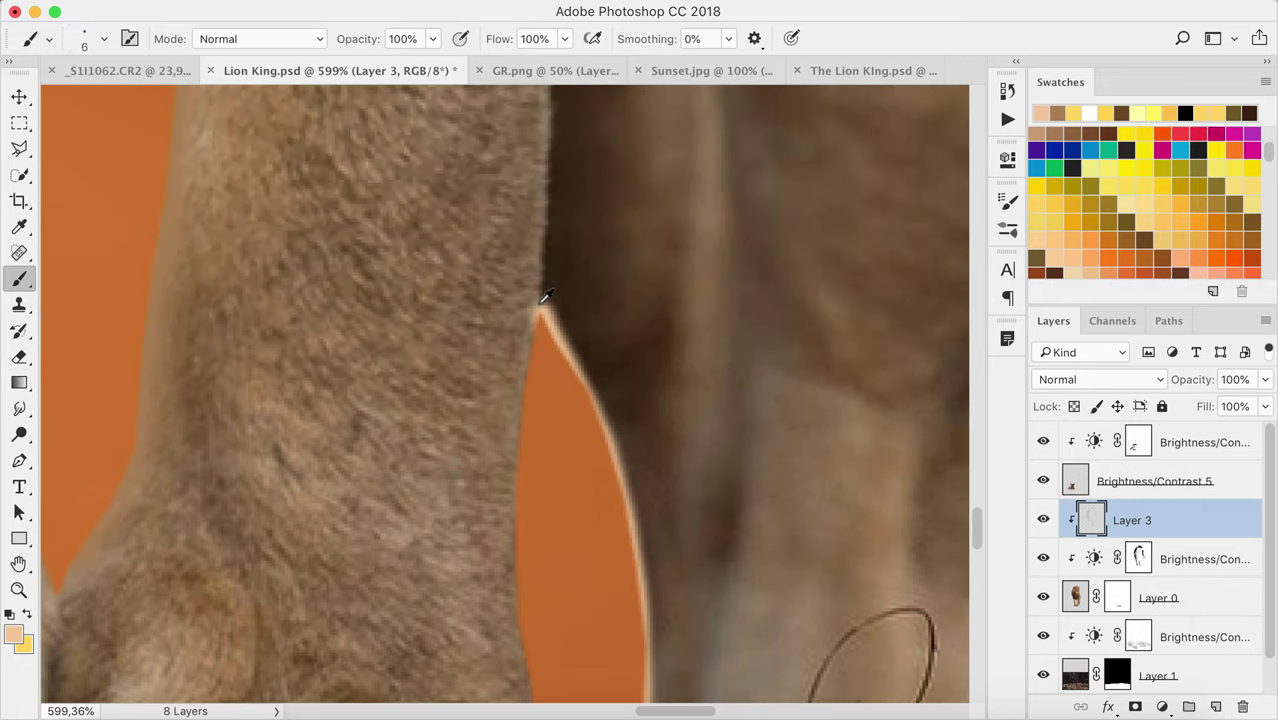
{"action": "mouse_move", "coordinate": [540, 298]}
{"action": "left_mouse_down"}
{"action": "mouse_move", "coordinate": [517, 540]}
{"action": "mouse_move", "coordinate": [533, 648]}
{"action": "left_mouse_up"}
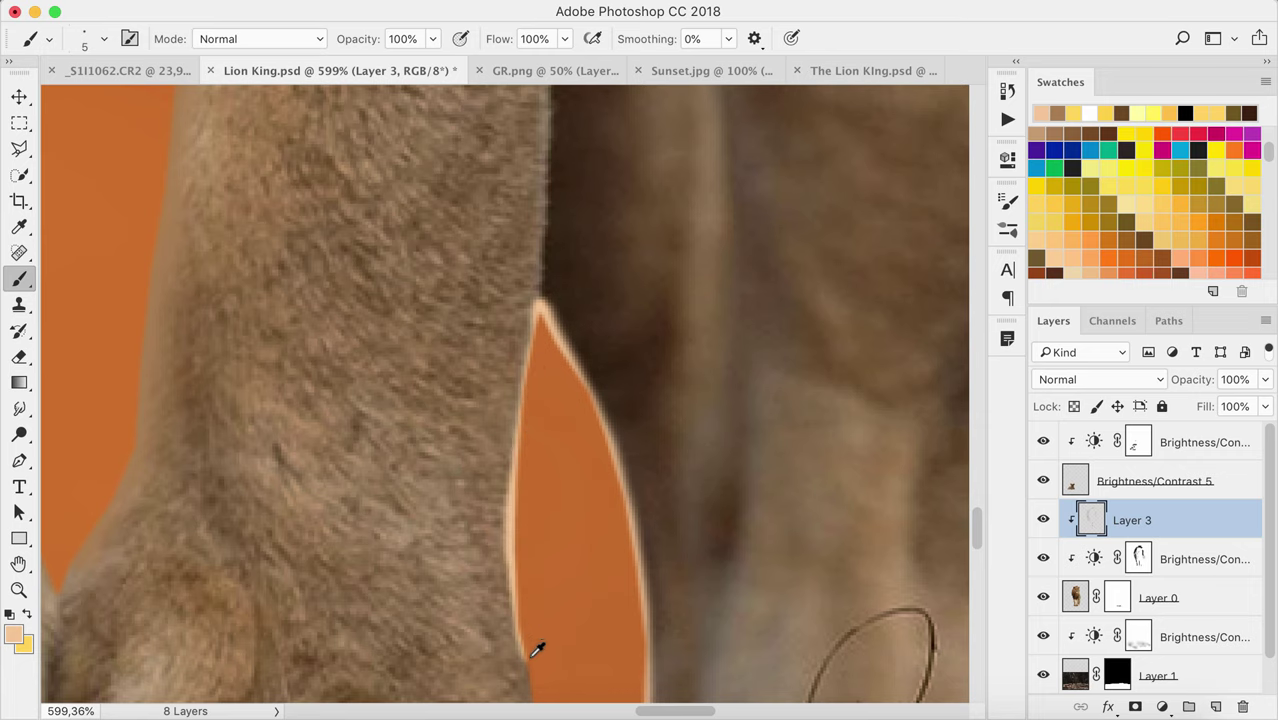
{"action": "scroll", "coordinate": [533, 648], "scroll_direction": "down", "scroll_amount": 3}
{"action": "mouse_move", "coordinate": [533, 448]}
{"action": "left_mouse_down"}
{"action": "mouse_move", "coordinate": [542, 519]}
{"action": "mouse_move", "coordinate": [640, 615]}
{"action": "left_mouse_up"}
{"action": "scroll", "coordinate": [640, 615], "scroll_direction": "down", "scroll_amount": 3}
{"action": "key", "text": "bracketleft"}
{"action": "left_click_drag", "start_coordinate": [634, 432], "coordinate": [643, 467]}
Brighten the gap's right edge at 20% opacity with a 15–20 px brush
{"action": "key", "text": "2"}
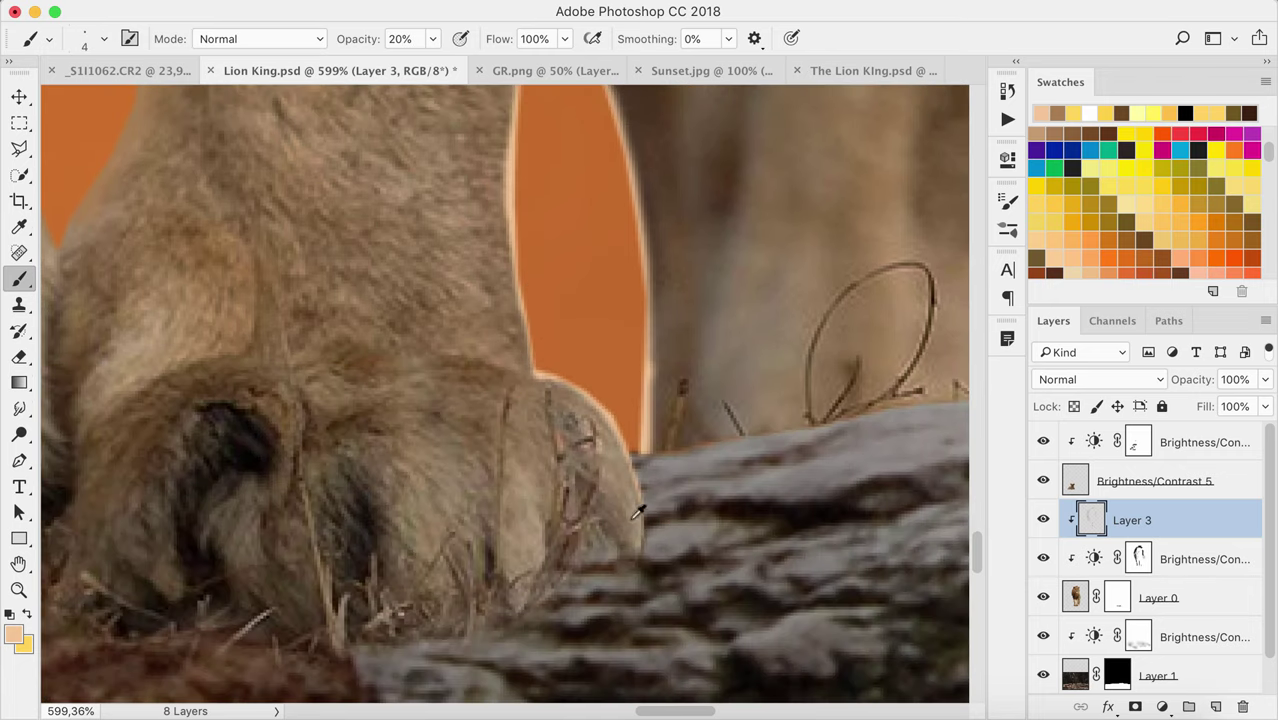
{"action": "key", "text": "bracketright"}
{"action": "key", "text": "bracketright"}
{"action": "key", "text": "bracketright"}
{"action": "scroll", "coordinate": [611, 406], "scroll_direction": "up", "scroll_amount": 10}
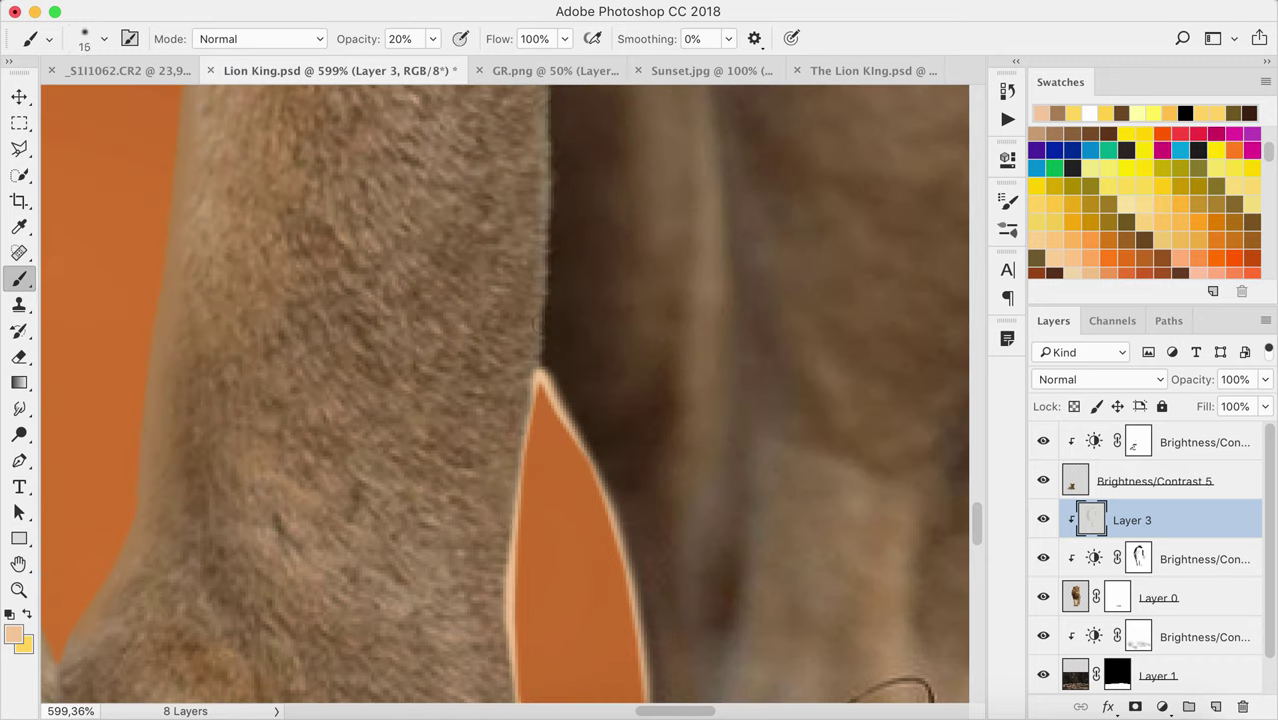
{"action": "key", "text": "bracketleft"}
{"action": "mouse_move", "coordinate": [594, 501]}
{"action": "left_mouse_down"}
{"action": "mouse_move", "coordinate": [542, 372]}
{"action": "mouse_move", "coordinate": [630, 646]}
{"action": "left_mouse_up"}
{"action": "left_click_drag", "start_coordinate": [604, 538], "coordinate": [628, 671]}
{"action": "key", "text": "bracketright"}
{"action": "left_click_drag", "start_coordinate": [571, 408], "coordinate": [633, 585]}
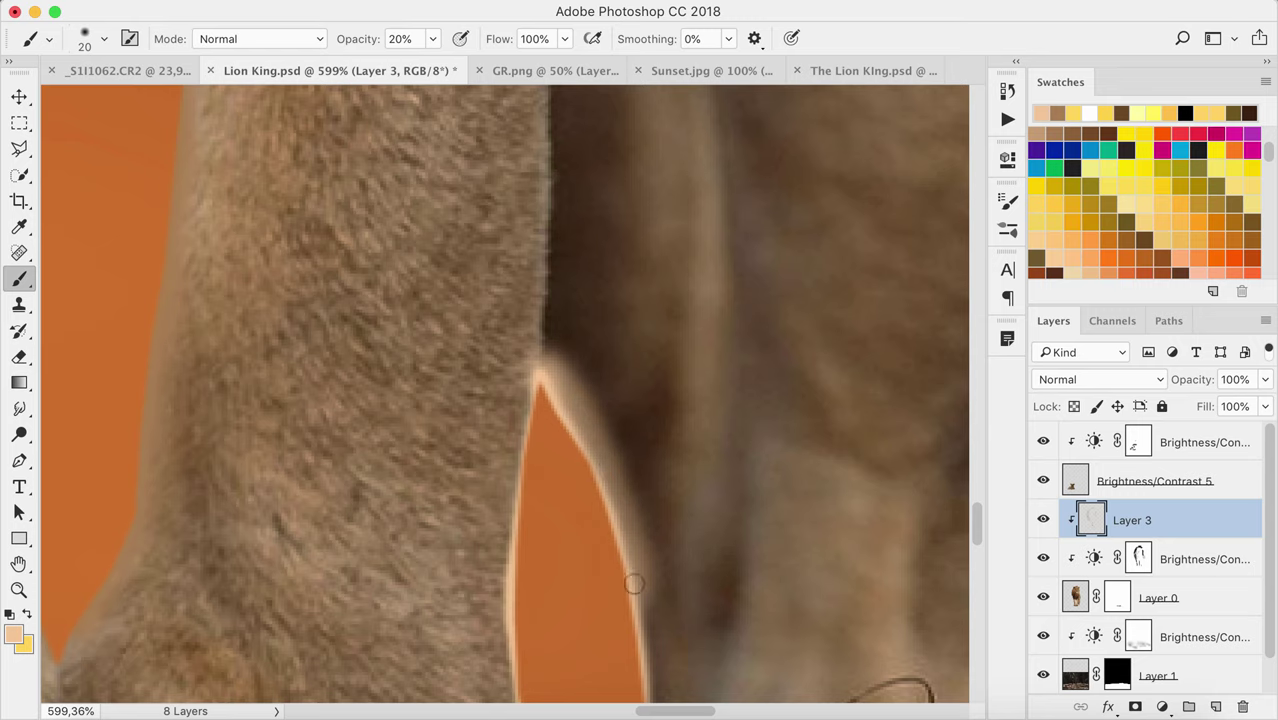
{"action": "left_click_drag", "start_coordinate": [590, 468], "coordinate": [650, 665]}
Brighten the right edge further and add a soft glow around the gap's top tip
{"action": "scroll", "coordinate": [579, 379], "scroll_direction": "down", "scroll_amount": 3}
{"action": "key", "text": "bracketleft"}
{"action": "key", "text": "bracketleft"}
{"action": "key", "text": "bracketleft"}
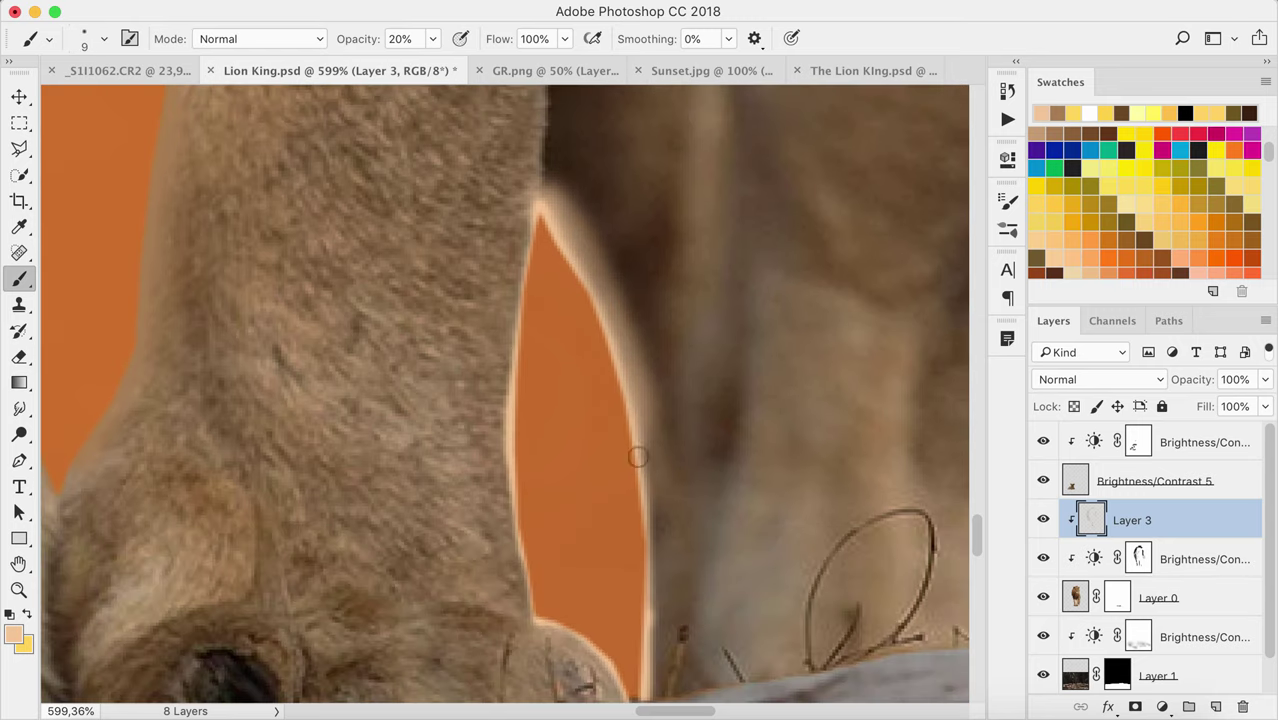
{"action": "mouse_move", "coordinate": [638, 447]}
{"action": "left_mouse_down"}
{"action": "mouse_move", "coordinate": [639, 588]}
{"action": "mouse_move", "coordinate": [623, 638]}
{"action": "left_mouse_up"}
{"action": "scroll", "coordinate": [623, 638], "scroll_direction": "up", "scroll_amount": 2}
{"action": "key", "text": "bracketright"}
{"action": "key", "text": "bracketright"}
{"action": "key", "text": "bracketright"}
{"action": "key", "text": "bracketleft"}
{"action": "left_click_drag", "start_coordinate": [531, 290], "coordinate": [545, 330]}
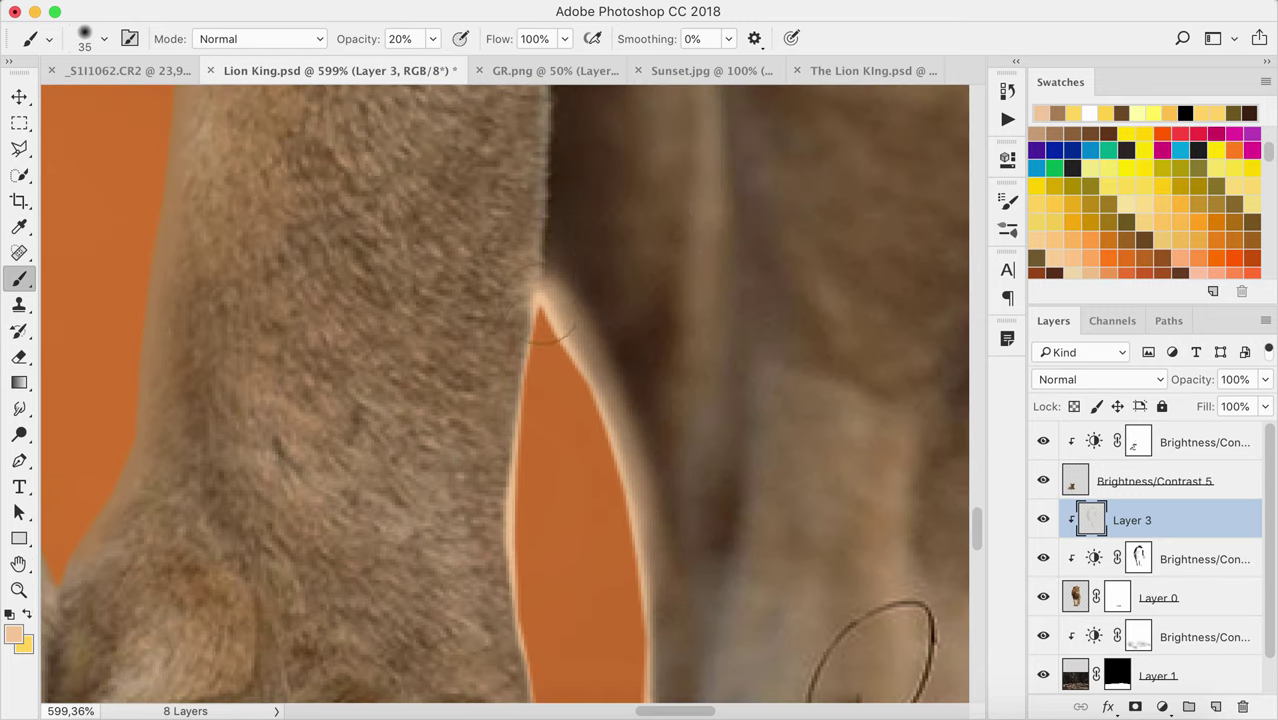
{"action": "scroll", "coordinate": [571, 371], "scroll_direction": "down", "scroll_amount": 2}
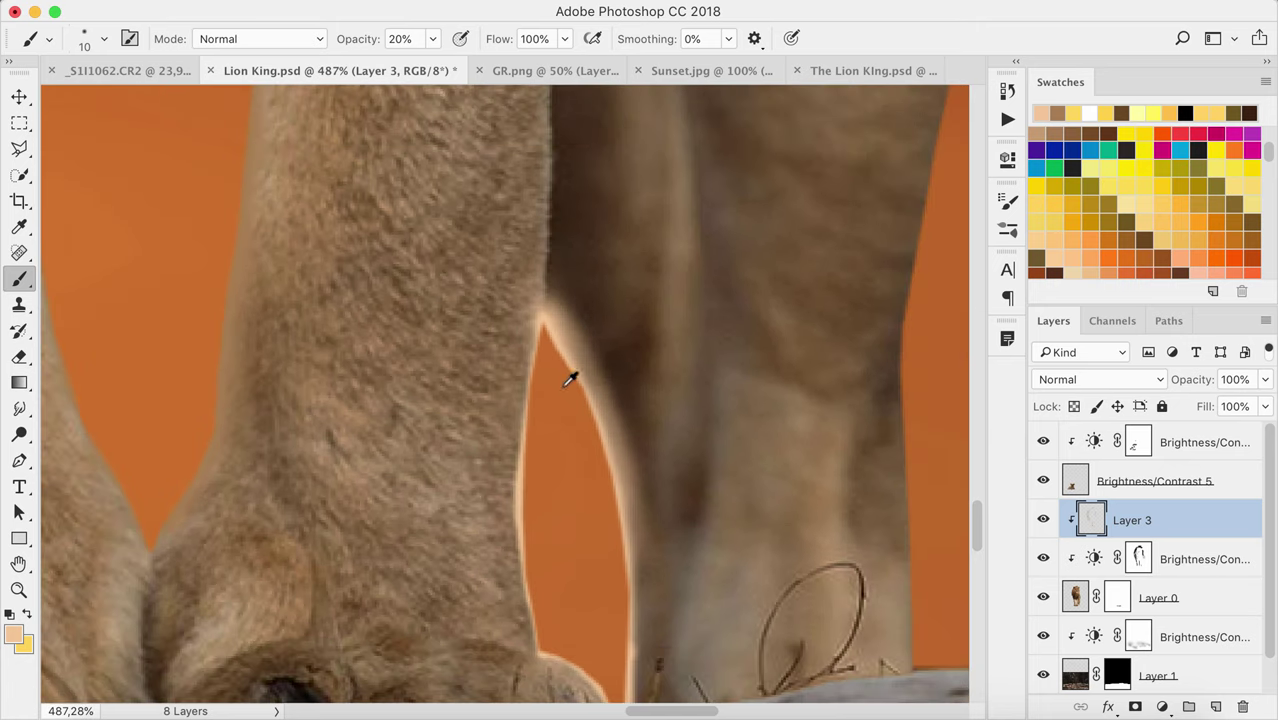
{"action": "scroll", "coordinate": [571, 371], "scroll_direction": "down", "scroll_amount": 5}
{"action": "scroll", "coordinate": [590, 325], "scroll_direction": "up", "scroll_amount": 6}
Try the Eraser, then paint a full-opacity light rim down the lion's leg edge
{"action": "left_click", "coordinate": [28, 369]}
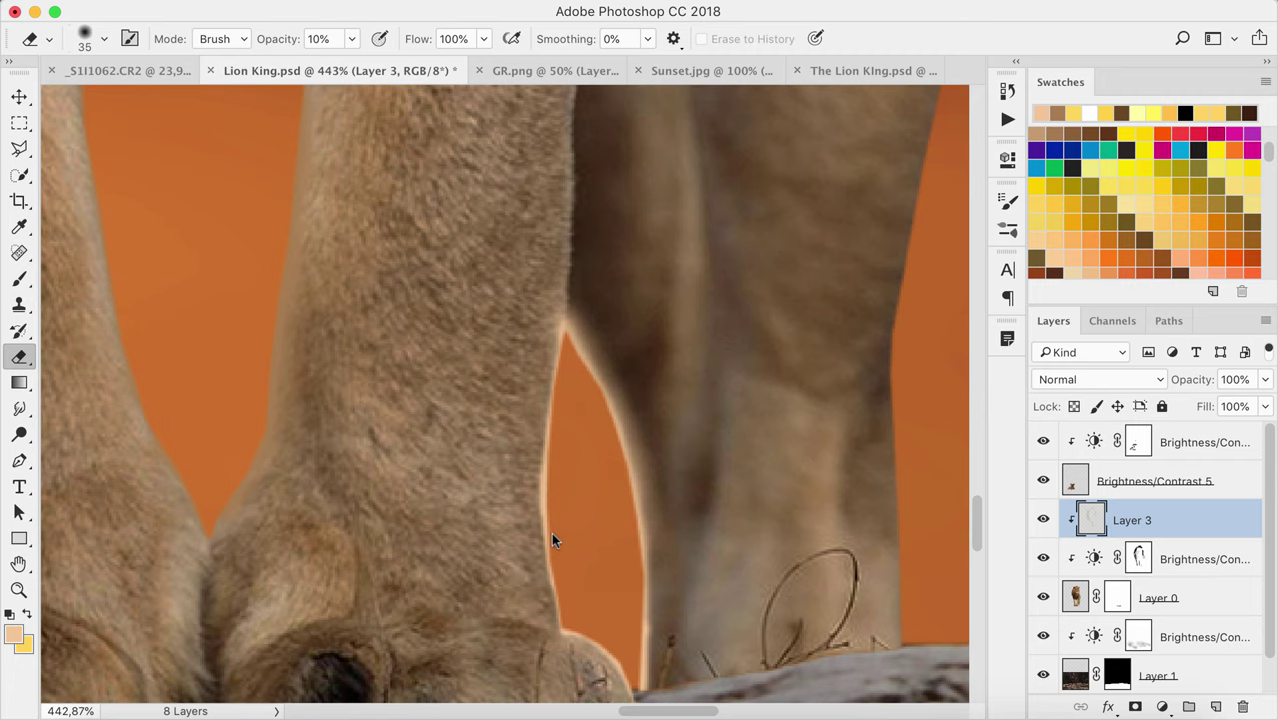
{"action": "scroll", "coordinate": [649, 470], "scroll_direction": "down", "scroll_amount": 5}
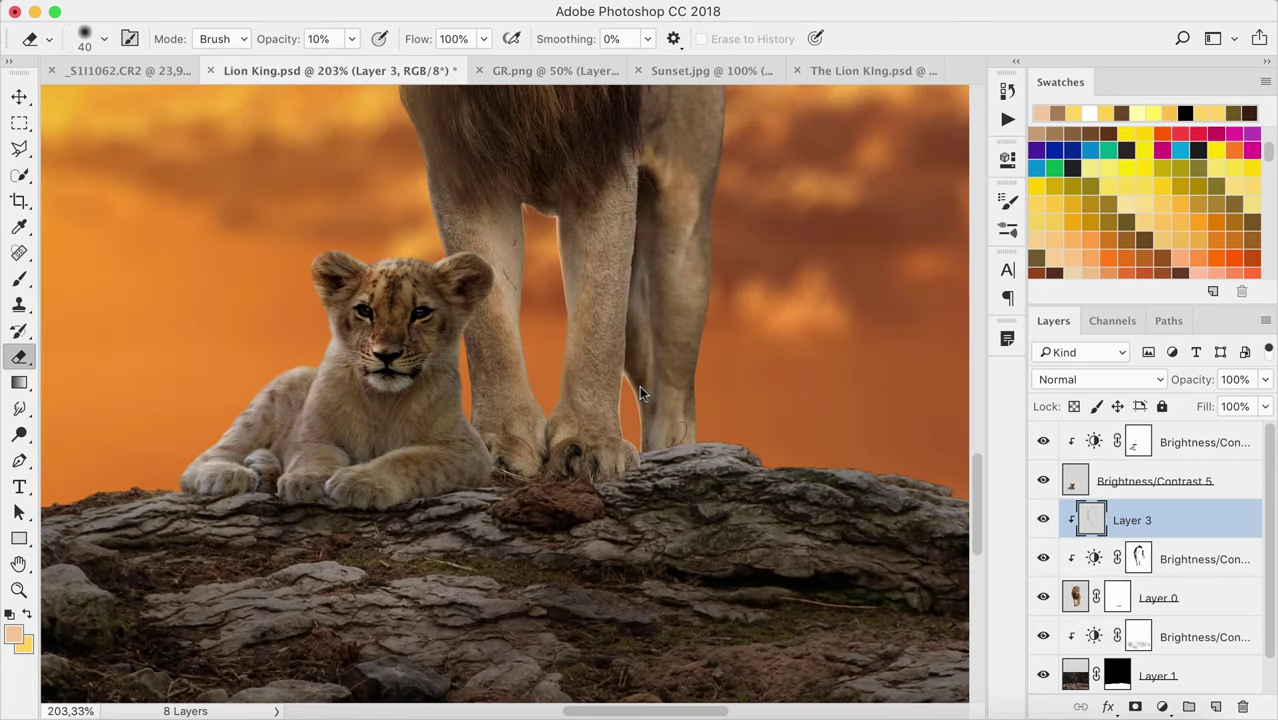
{"action": "left_click", "coordinate": [20, 280]}
{"action": "scroll", "coordinate": [543, 197], "scroll_direction": "up", "scroll_amount": 3}
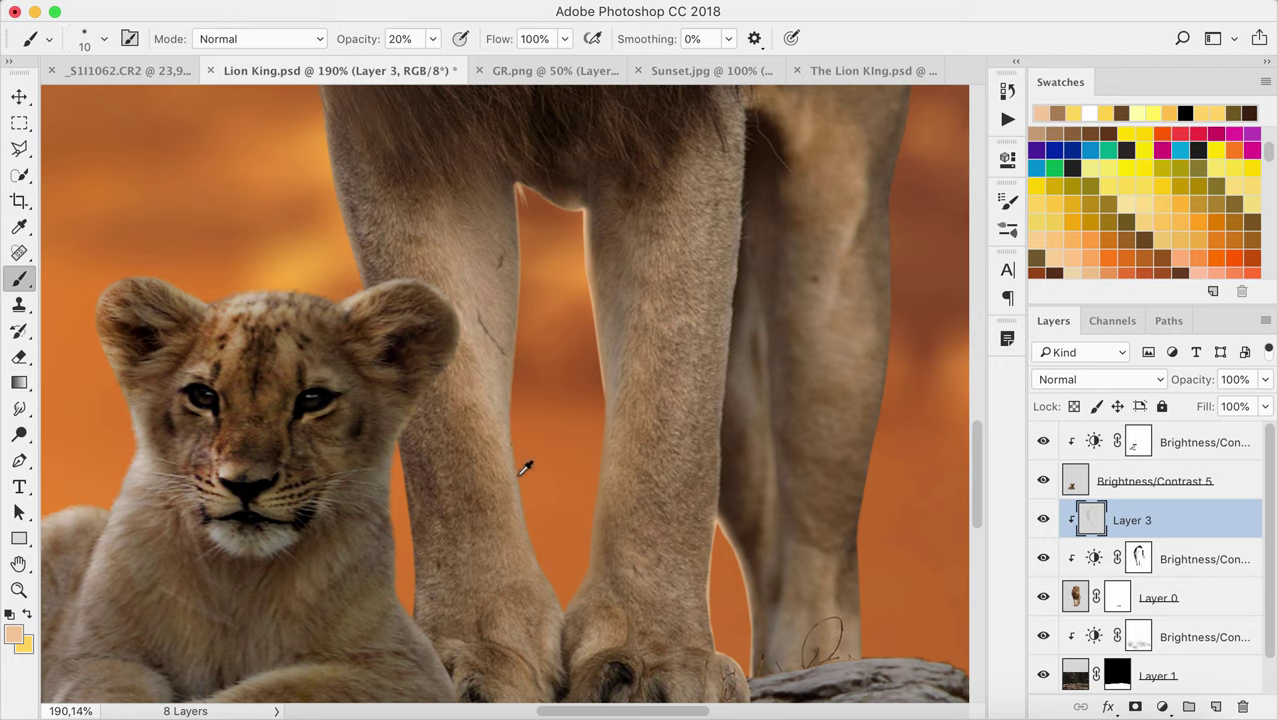
{"action": "key", "text": "0"}
{"action": "mouse_move", "coordinate": [522, 197]}
{"action": "left_mouse_down"}
{"action": "mouse_move", "coordinate": [516, 437]}
{"action": "mouse_move", "coordinate": [566, 586]}
{"action": "left_mouse_up"}
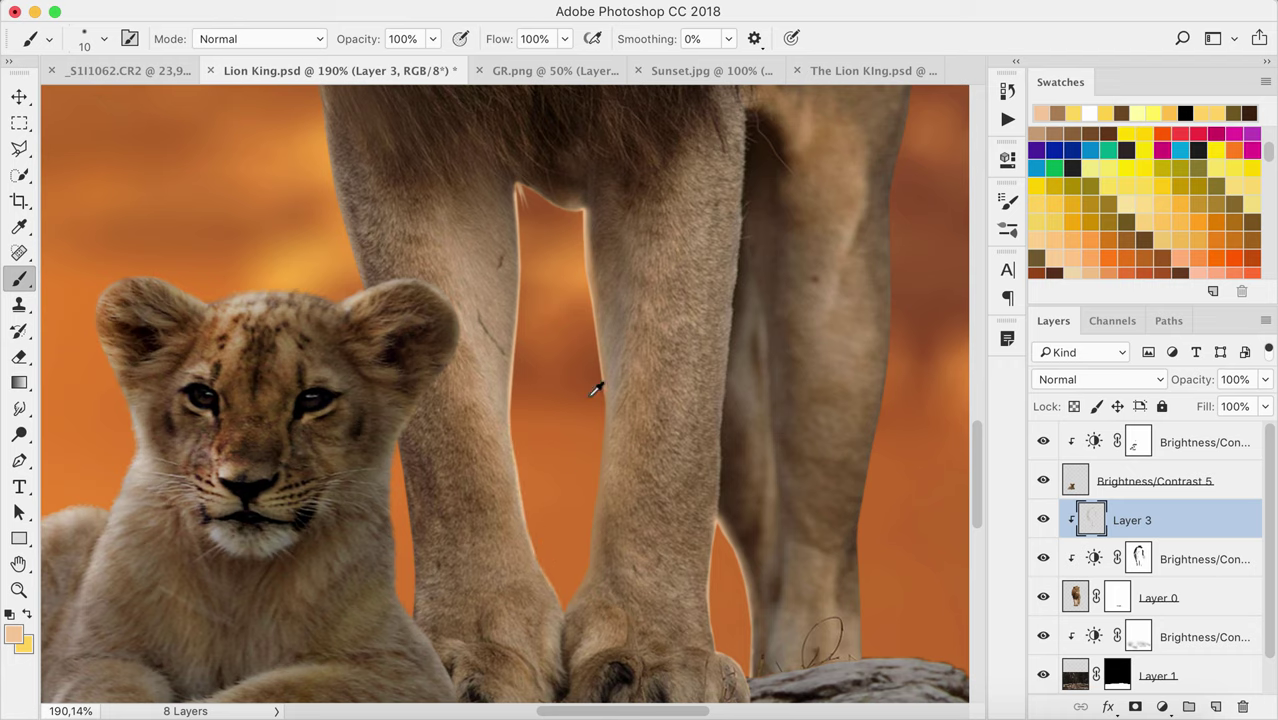
{"action": "left_click_drag", "start_coordinate": [607, 402], "coordinate": [594, 570]}
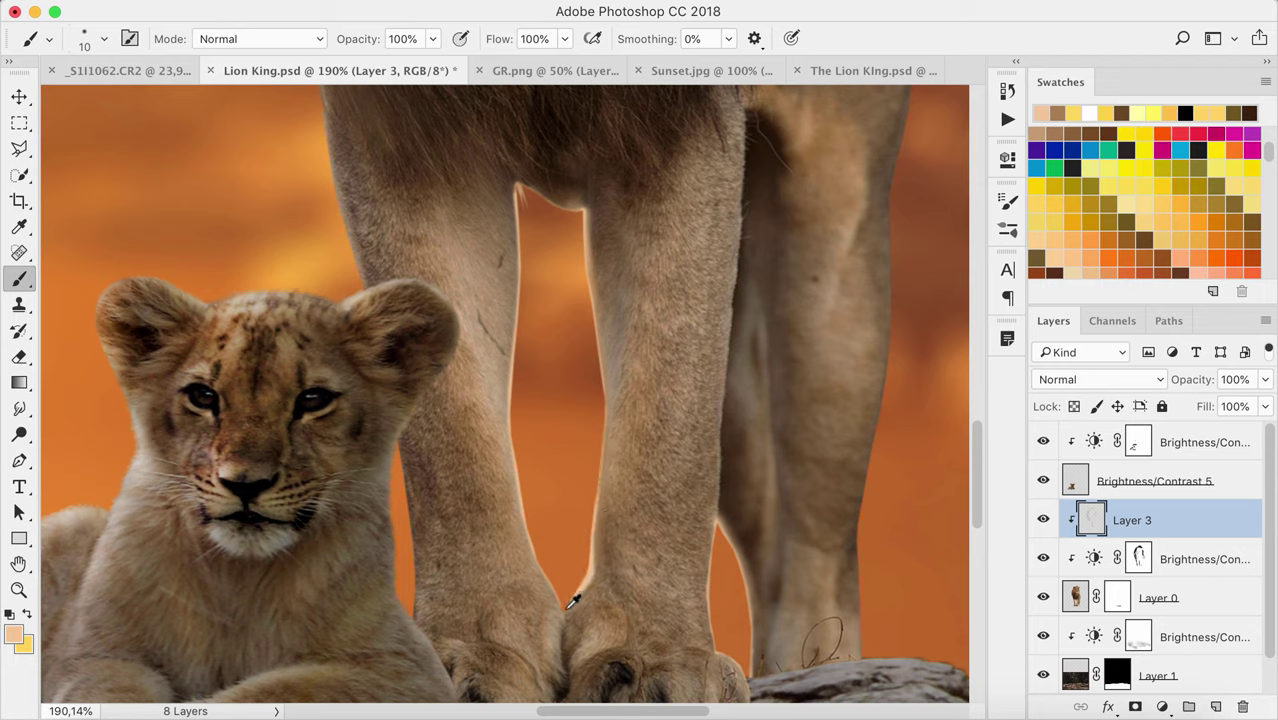
Set brush opacity to 10%, enlarge the brush to 400, and zoom out to the full lion
{"action": "key", "text": "1"}
{"action": "key", "text": "bracketright"}
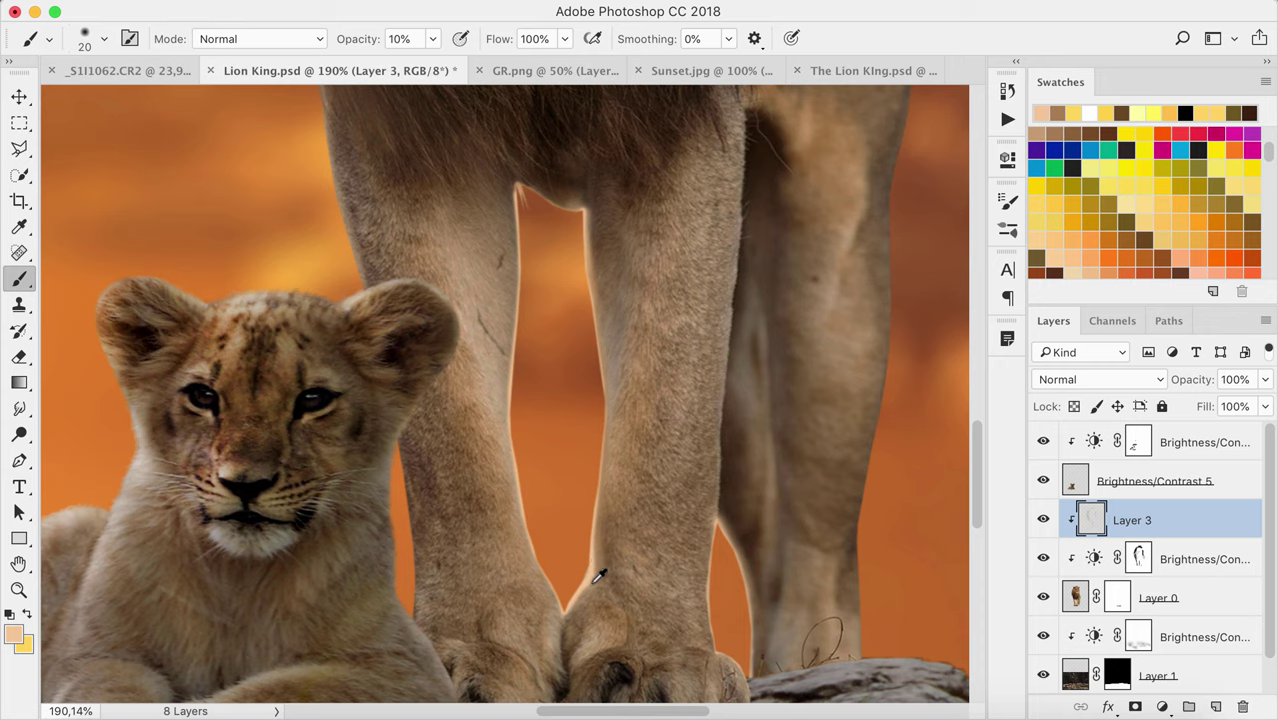
{"action": "key", "text": "bracketleft"}
{"action": "key", "text": "bracketright"}
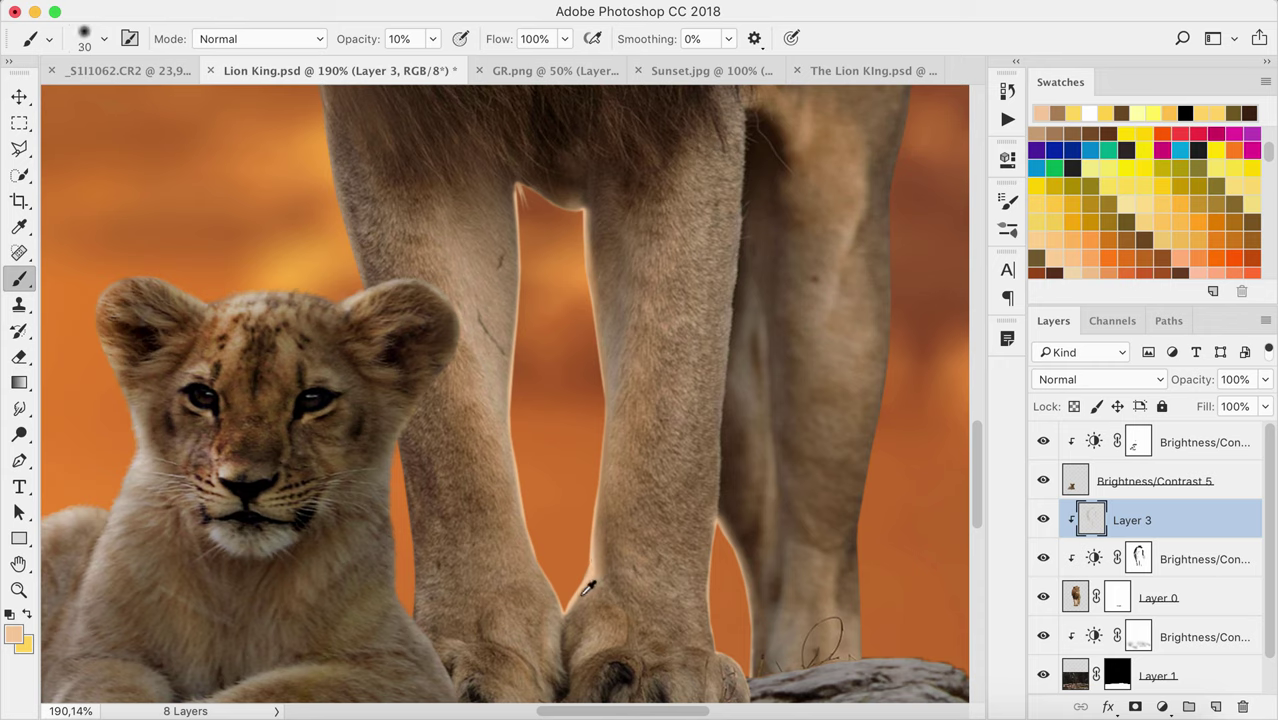
{"action": "key", "text": "bracketright"}
{"action": "key", "text": "bracketright"}
{"action": "key", "text": "bracketright"}
{"action": "key", "text": "bracketright"}
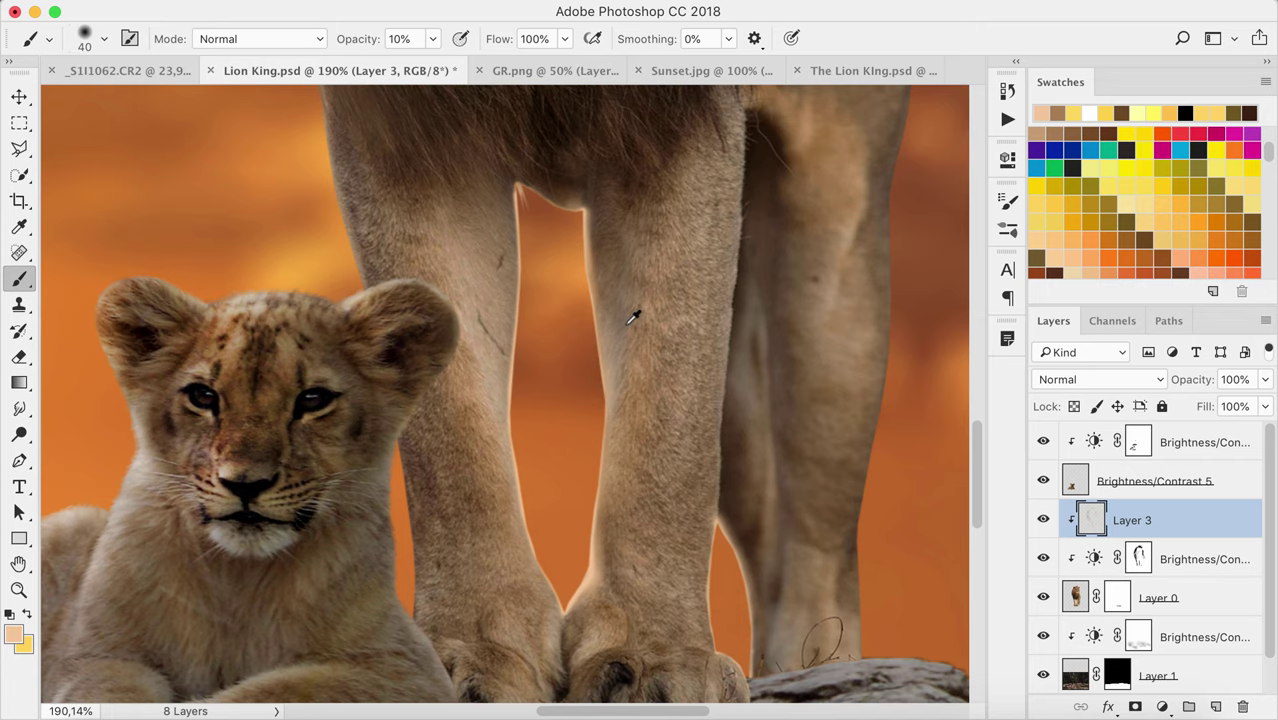
{"action": "scroll", "coordinate": [632, 317], "scroll_direction": "down", "scroll_amount": 5}
{"action": "scroll", "coordinate": [665, 273], "scroll_direction": "up", "scroll_amount": 1}
{"action": "scroll", "coordinate": [665, 265], "scroll_direction": "down", "scroll_amount": 5}
{"action": "scroll", "coordinate": [662, 251], "scroll_direction": "up", "scroll_amount": 5}
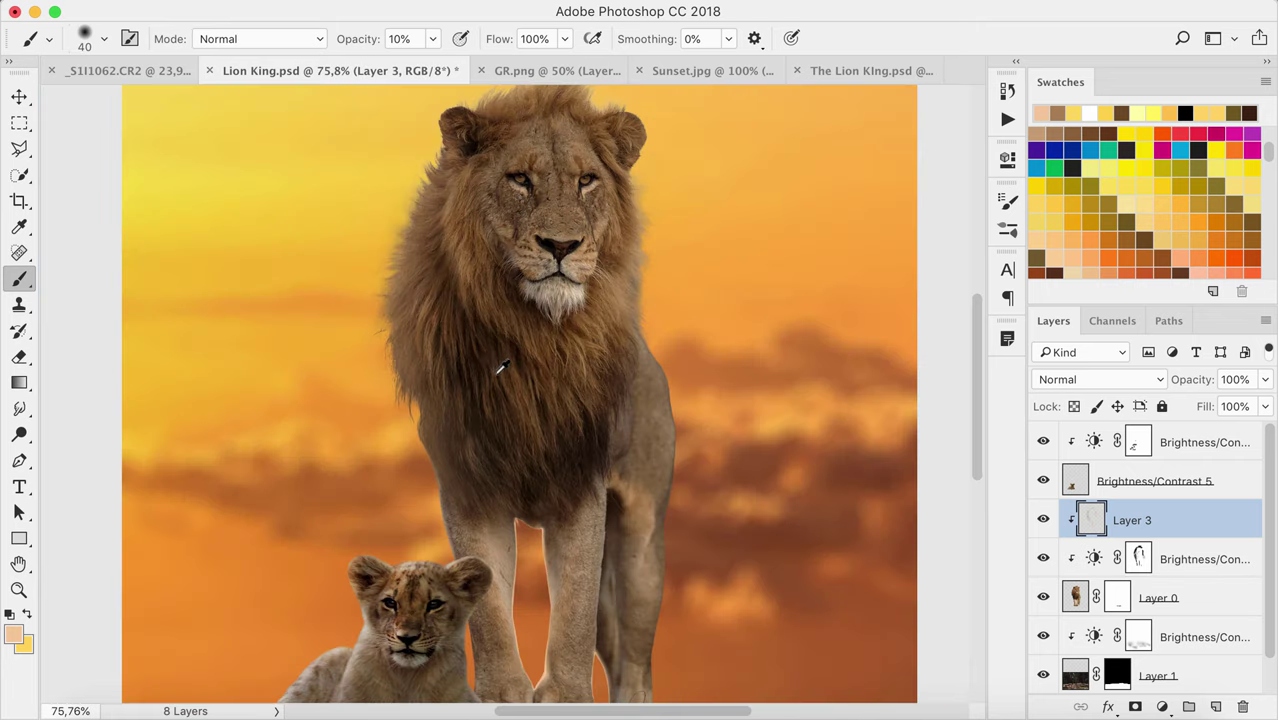
{"action": "key", "text": "bracketright"}
{"action": "key", "text": "bracketright"}
{"action": "key", "text": "bracketright"}
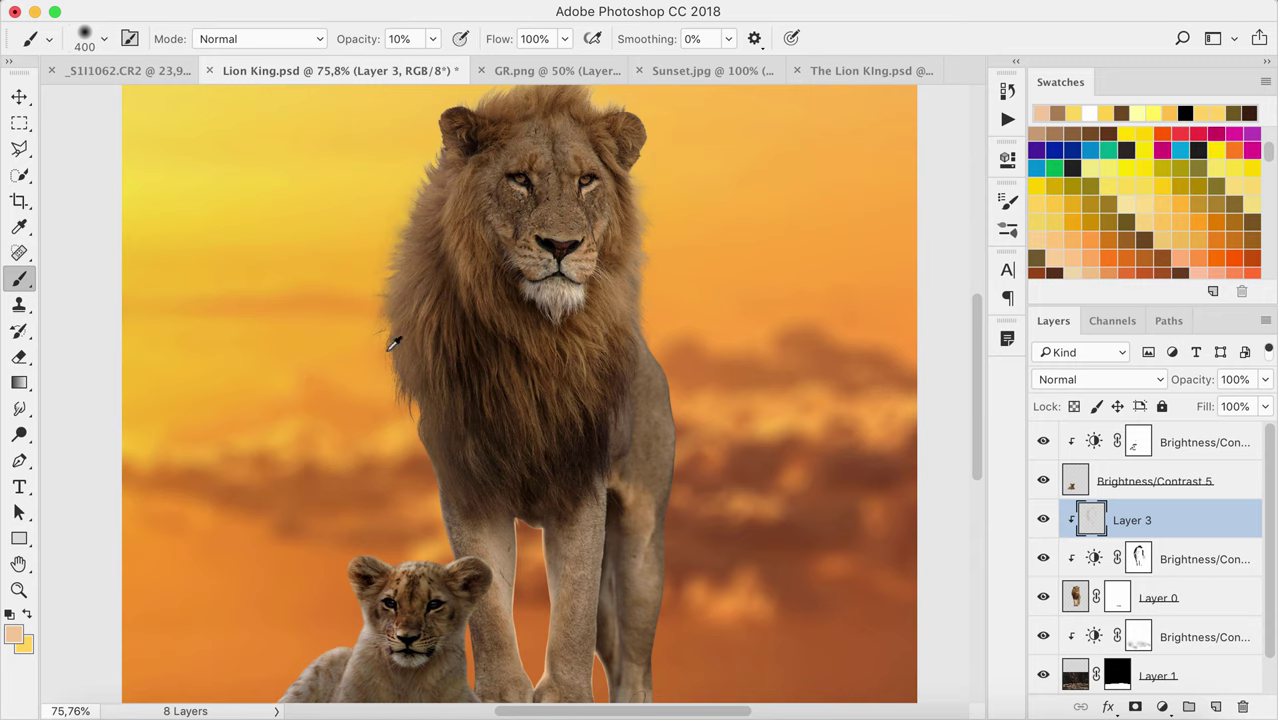
{"action": "scroll", "coordinate": [457, 413], "scroll_direction": "down", "scroll_amount": 1}
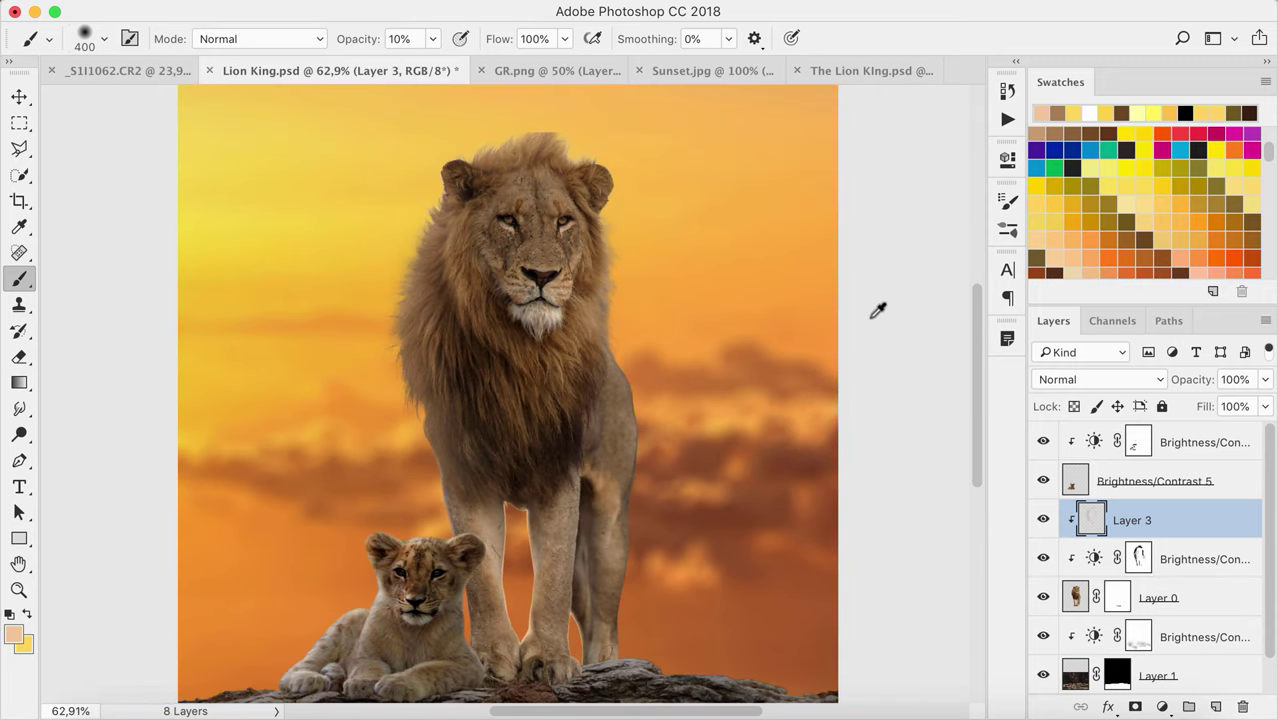
Add Layer 4 in Color Dodge mode with a dark brown colour at 60% opacity
{"action": "left_click", "coordinate": [1215, 706]}
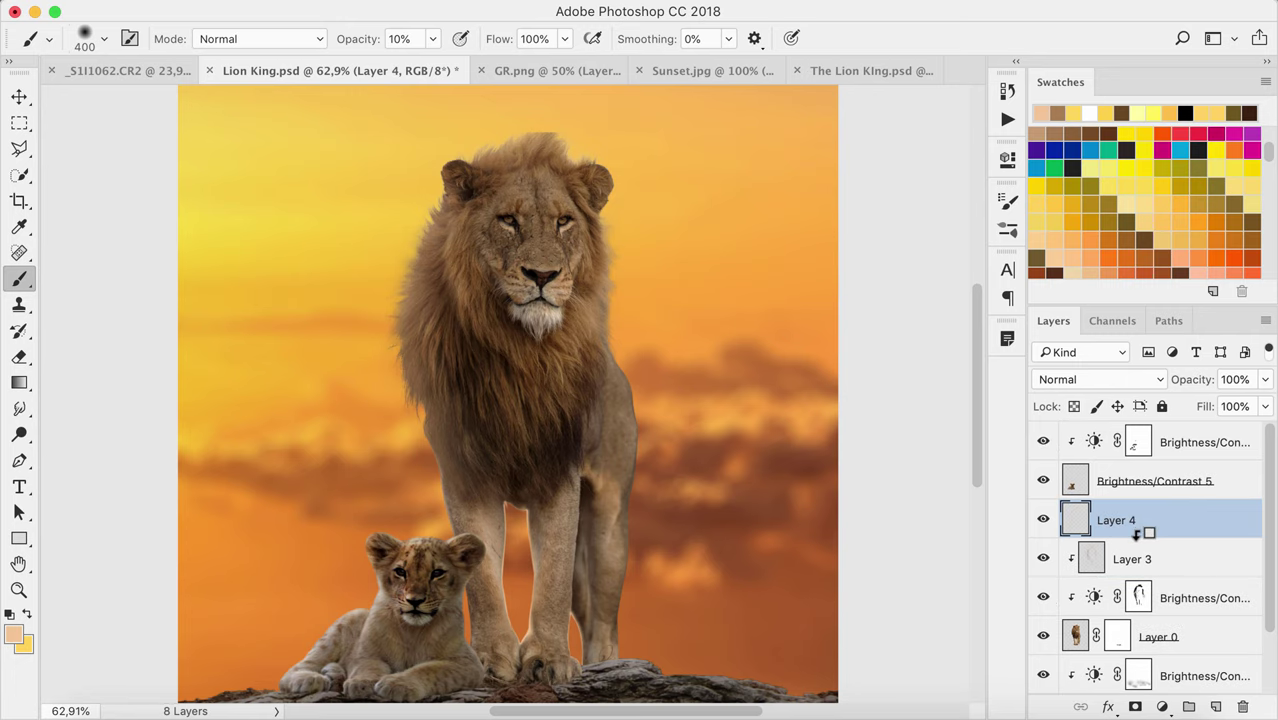
{"action": "left_click", "coordinate": [1097, 380]}
{"action": "left_click", "coordinate": [1074, 545]}
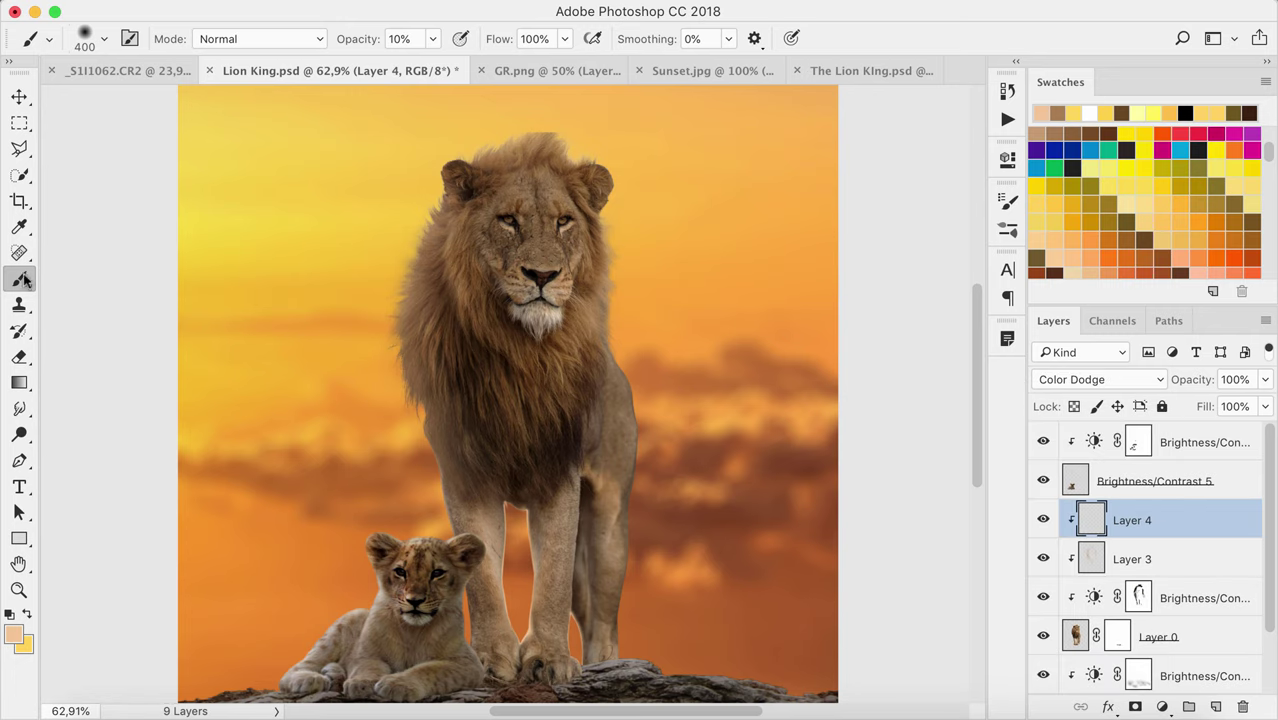
{"action": "scroll", "coordinate": [1183, 203], "scroll_direction": "down", "scroll_amount": 1}
{"action": "left_click", "coordinate": [1144, 198]}
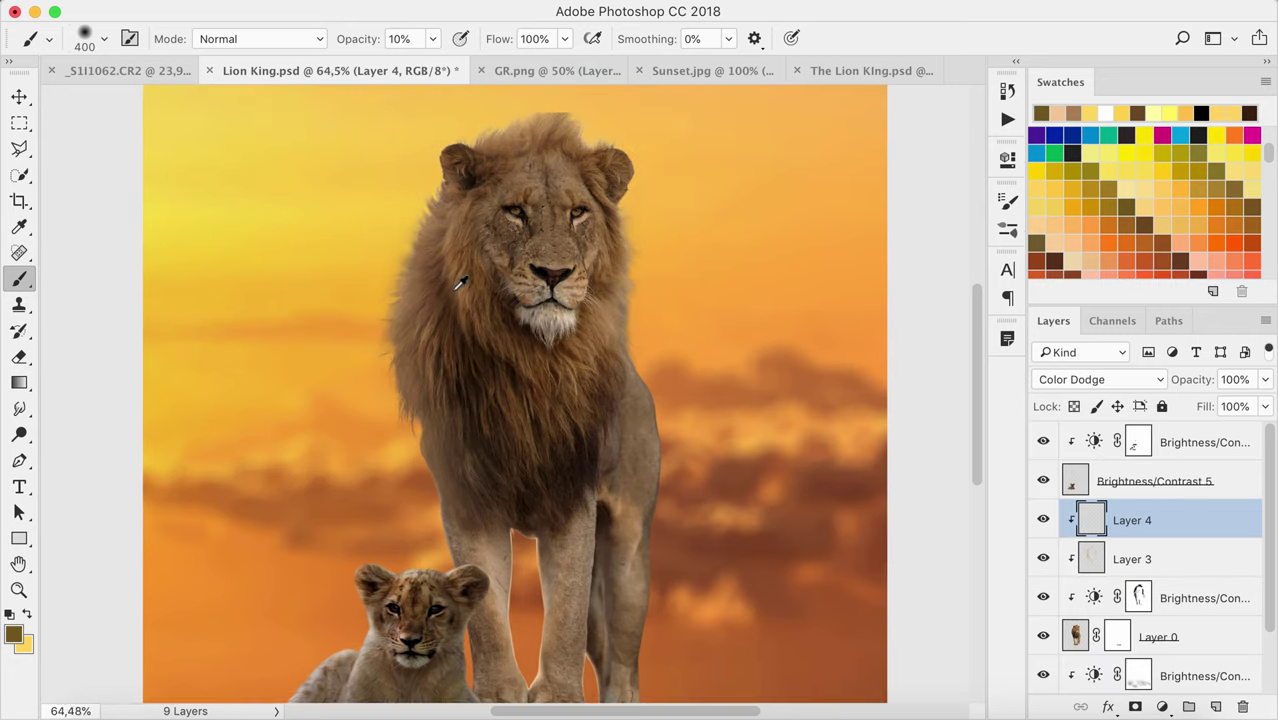
{"action": "scroll", "coordinate": [470, 280], "scroll_direction": "up", "scroll_amount": 1}
{"action": "key", "text": "6"}
{"action": "right_click", "coordinate": [670, 222]}
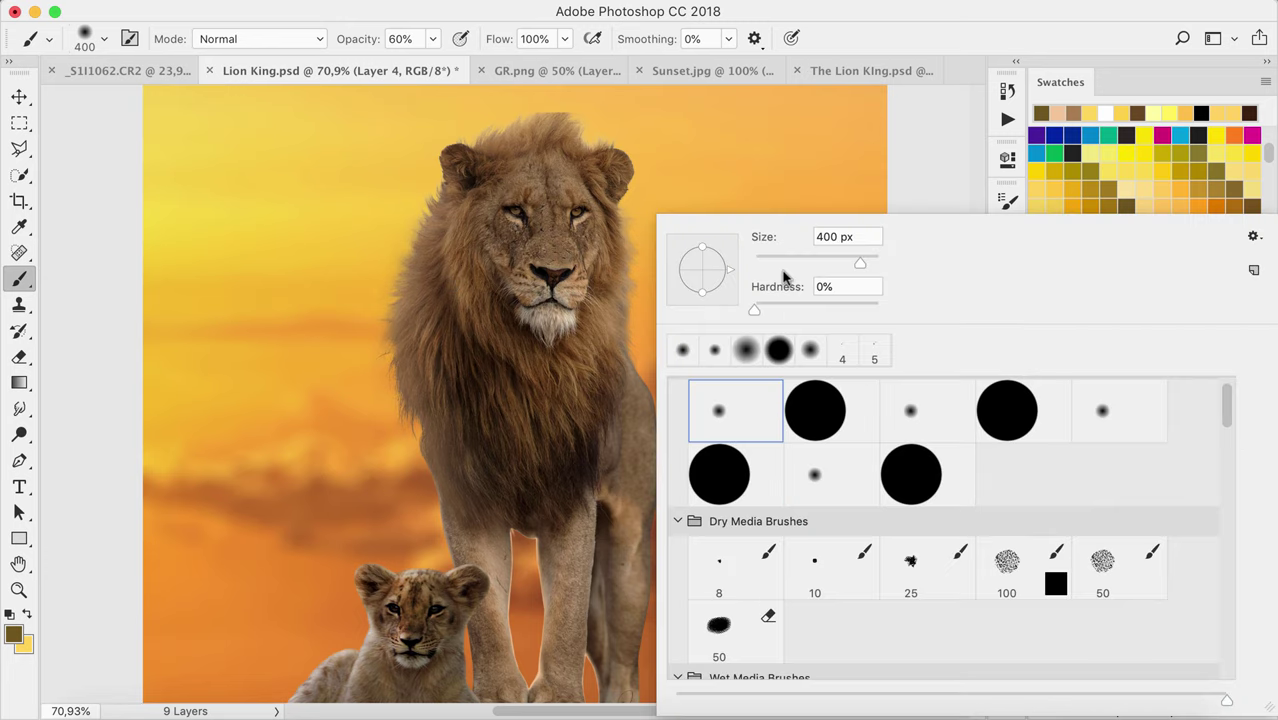
{"action": "key", "text": "Escape"}
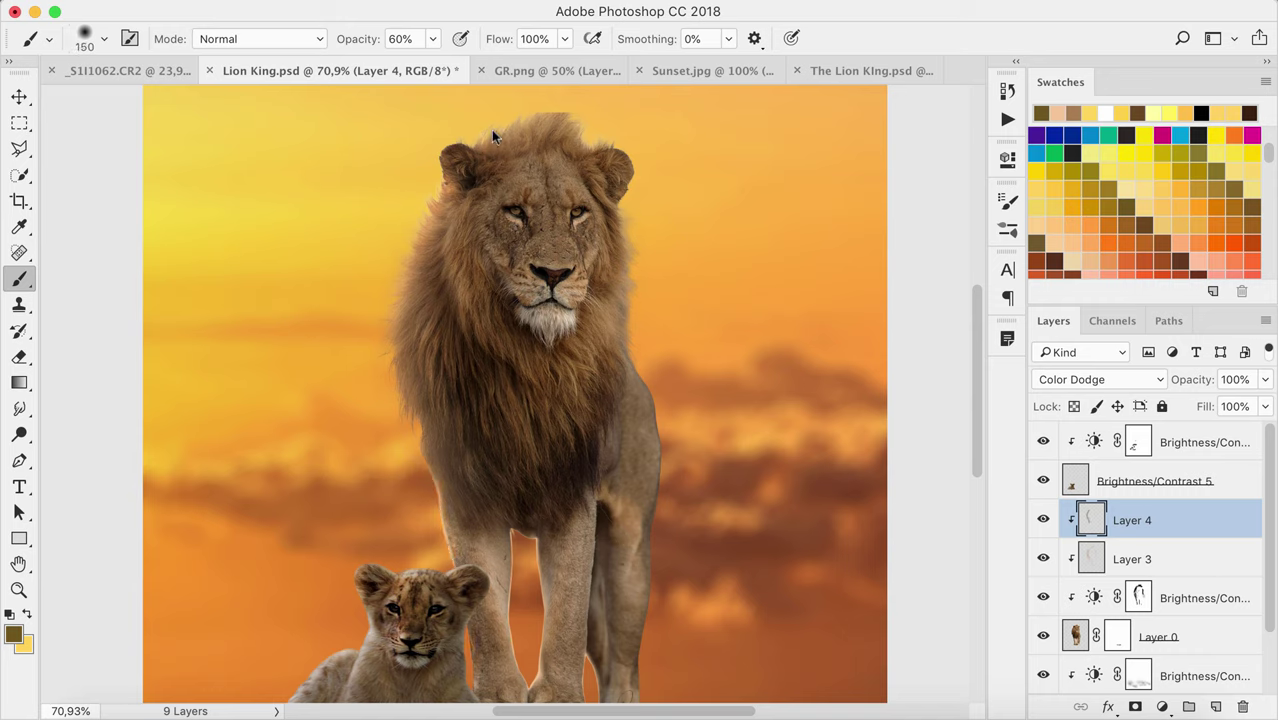
Reduce the brush to 30 px at 10% opacity
{"action": "key", "text": "bracketleft"}
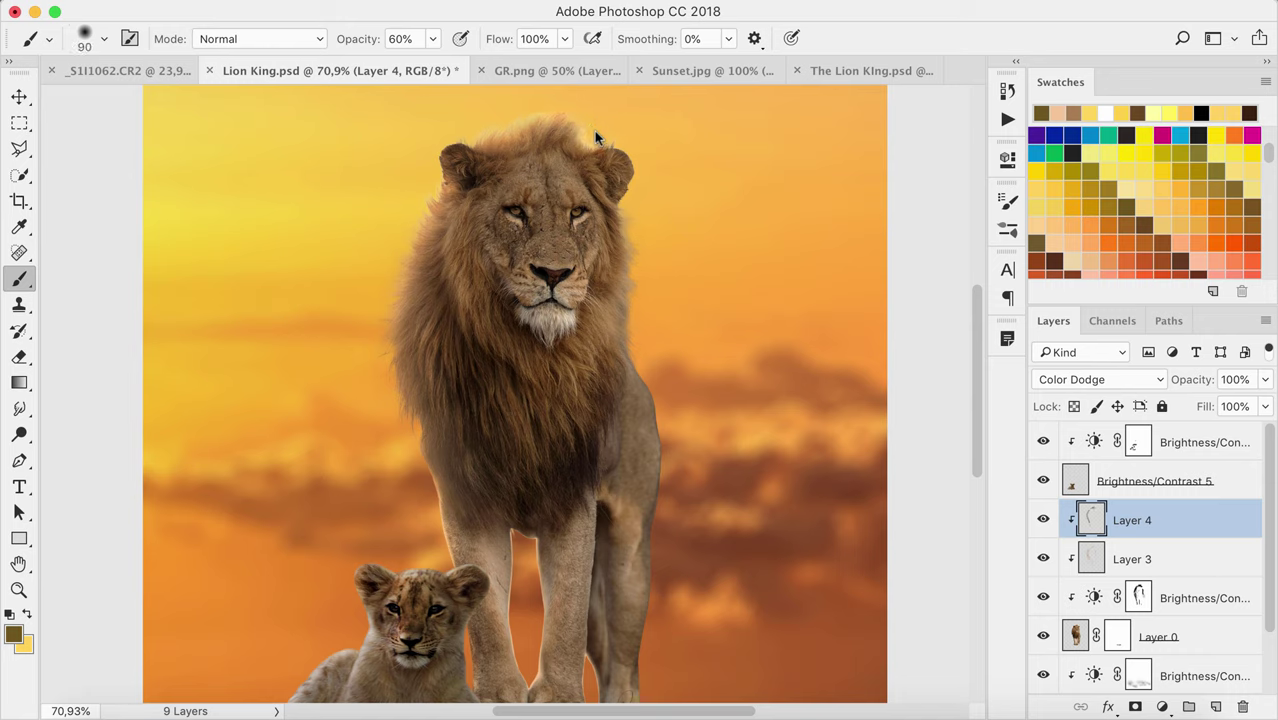
{"action": "key", "text": "bracketright"}
{"action": "key", "text": "bracketright"}
{"action": "key", "text": "bracketright"}
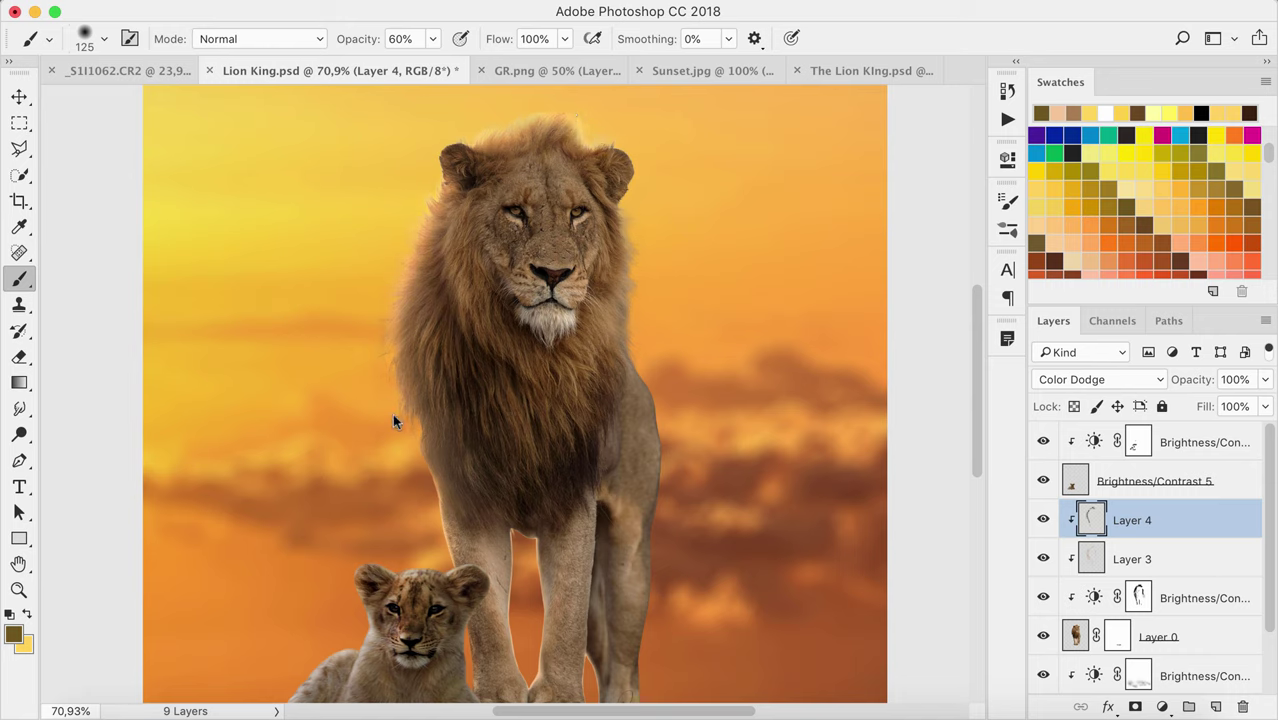
{"action": "scroll", "coordinate": [418, 406], "scroll_direction": "up", "scroll_amount": 1}
{"action": "key", "text": "bracketleft"}
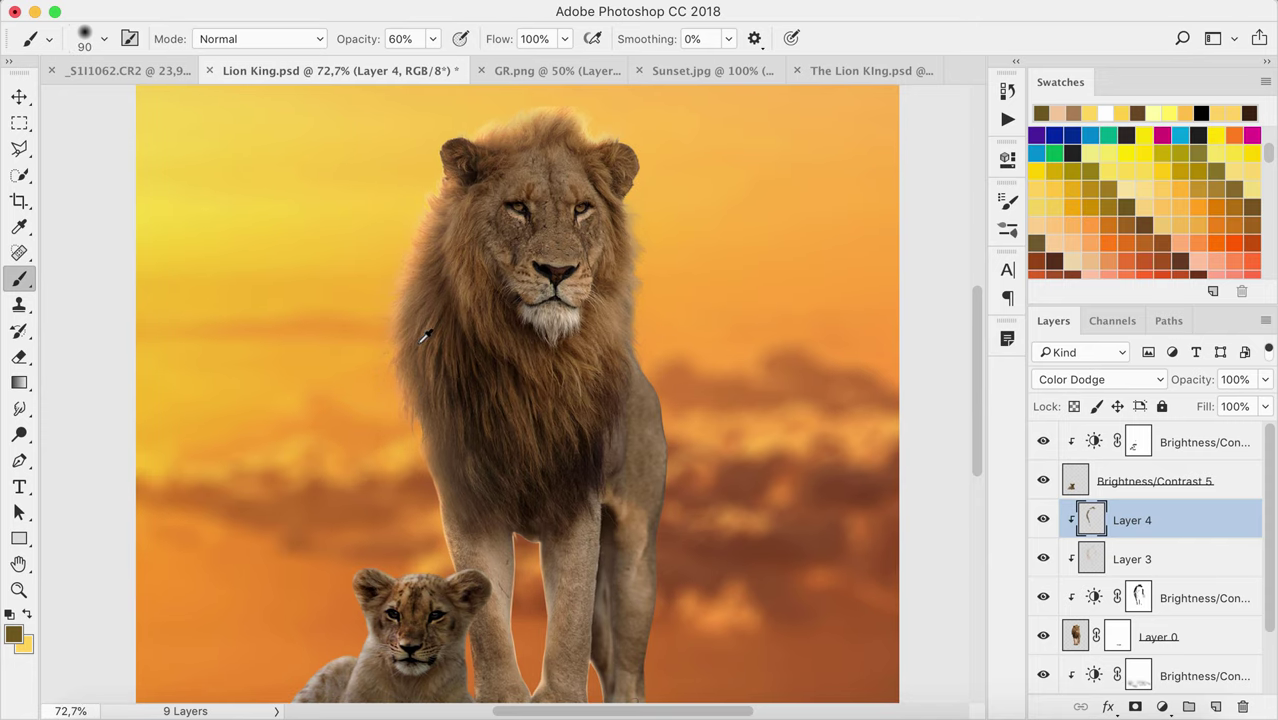
{"action": "key", "text": "1"}
{"action": "key", "text": "bracketleft"}
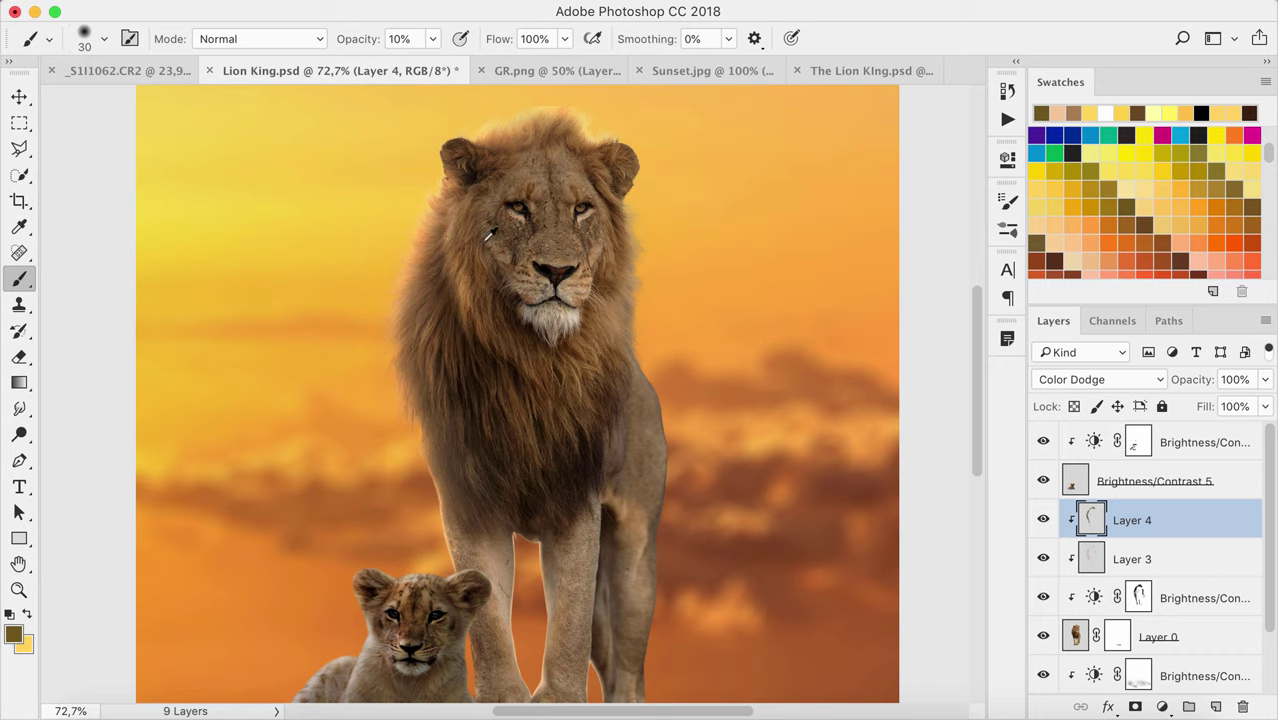
{"action": "key", "text": "bracketleft"}
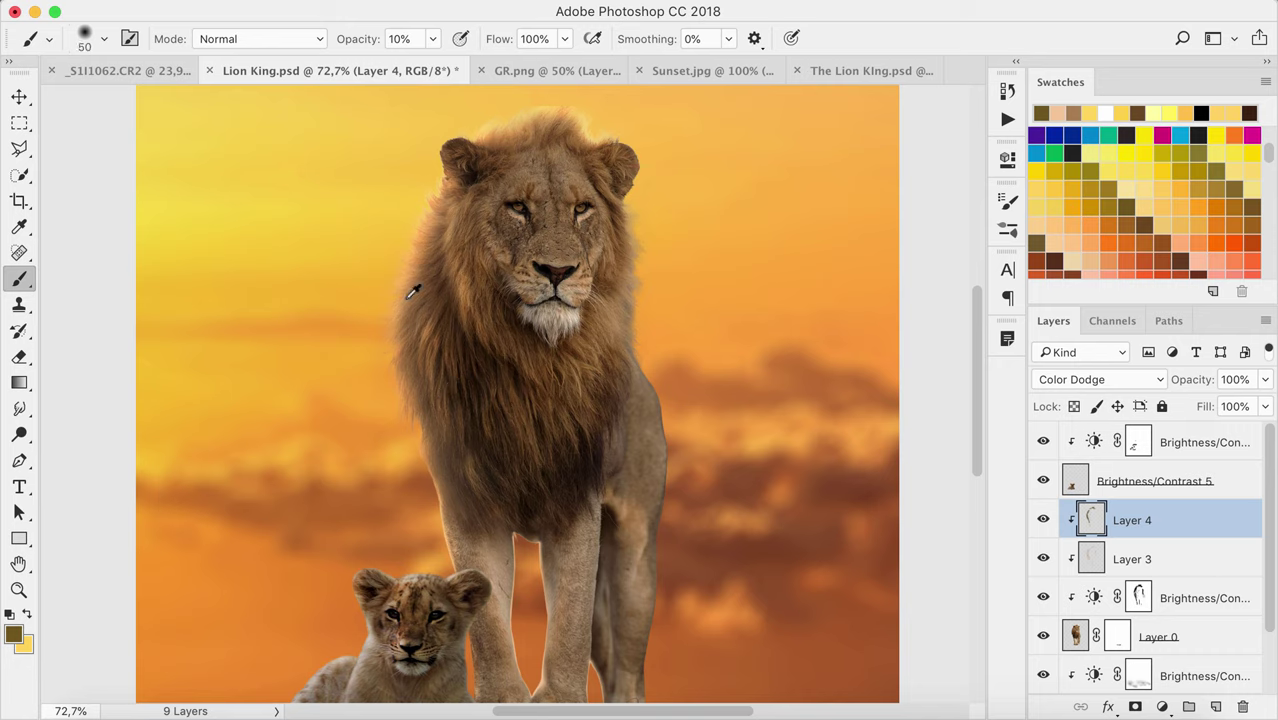
Brighten the right edge of the lion's mane at full opacity
{"action": "key", "text": "0"}
{"action": "key", "text": "bracketright"}
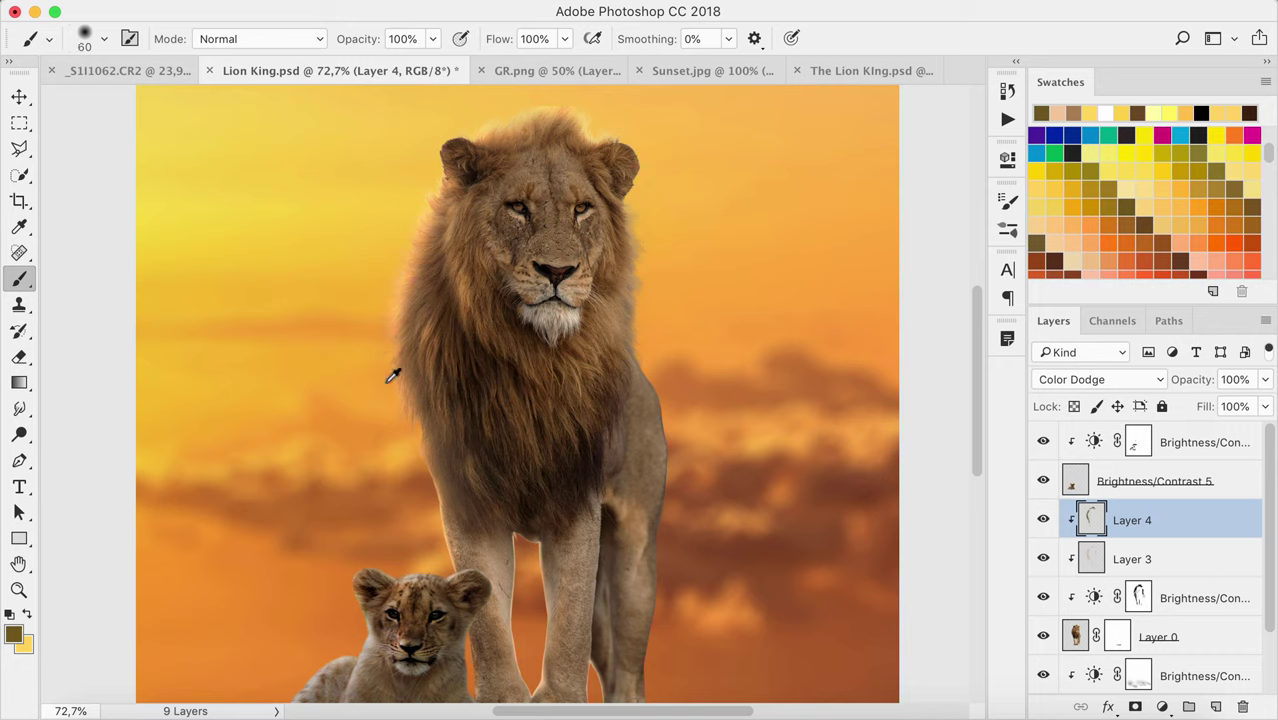
{"action": "key", "text": "bracketright"}
{"action": "key", "text": "bracketleft"}
{"action": "key", "text": "bracketleft"}
{"action": "key", "text": "bracketleft"}
{"action": "key", "text": "bracketleft"}
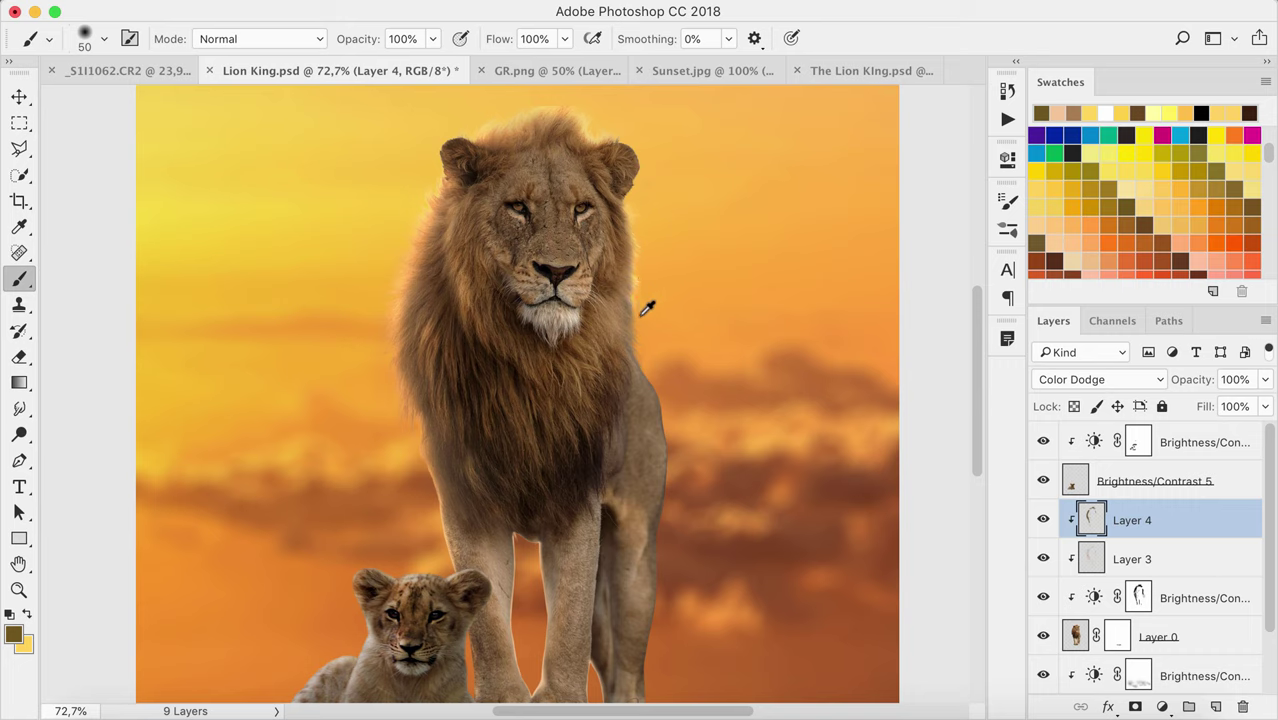
{"action": "key", "text": "bracketright"}
{"action": "key", "text": "bracketright"}
{"action": "key", "text": "bracketright"}
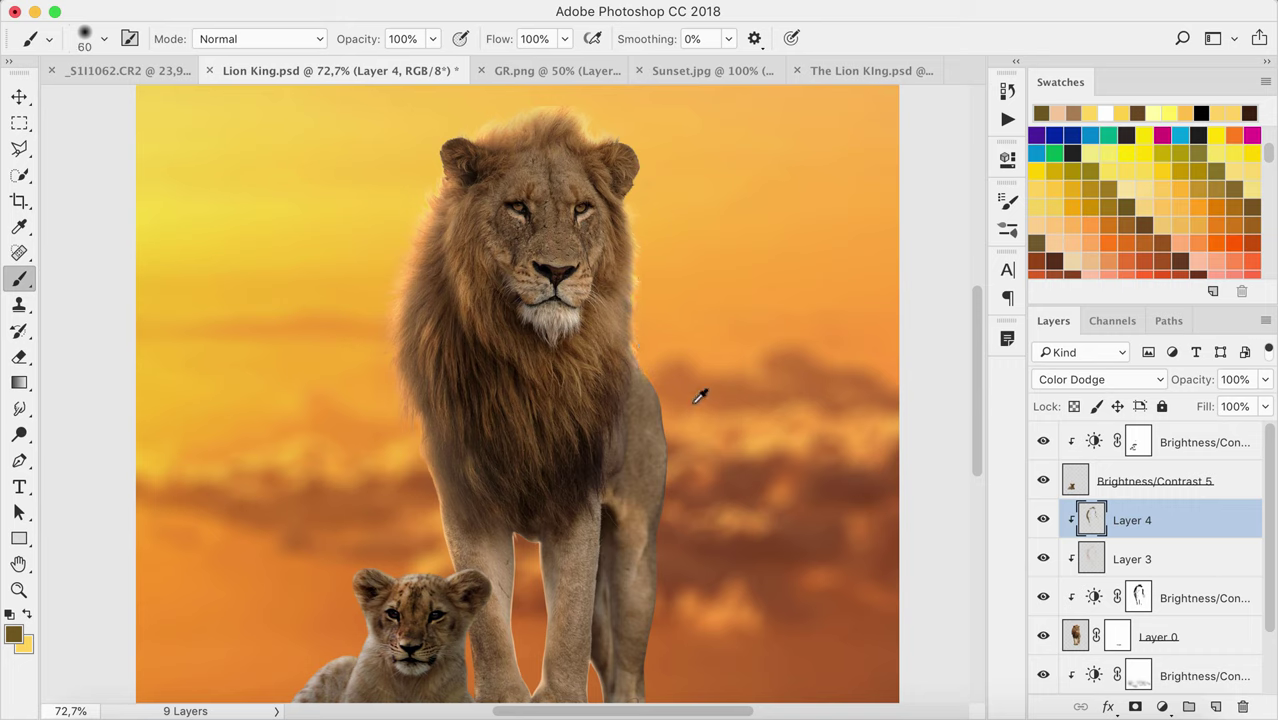
{"action": "left_click_drag", "start_coordinate": [645, 327], "coordinate": [652, 229]}
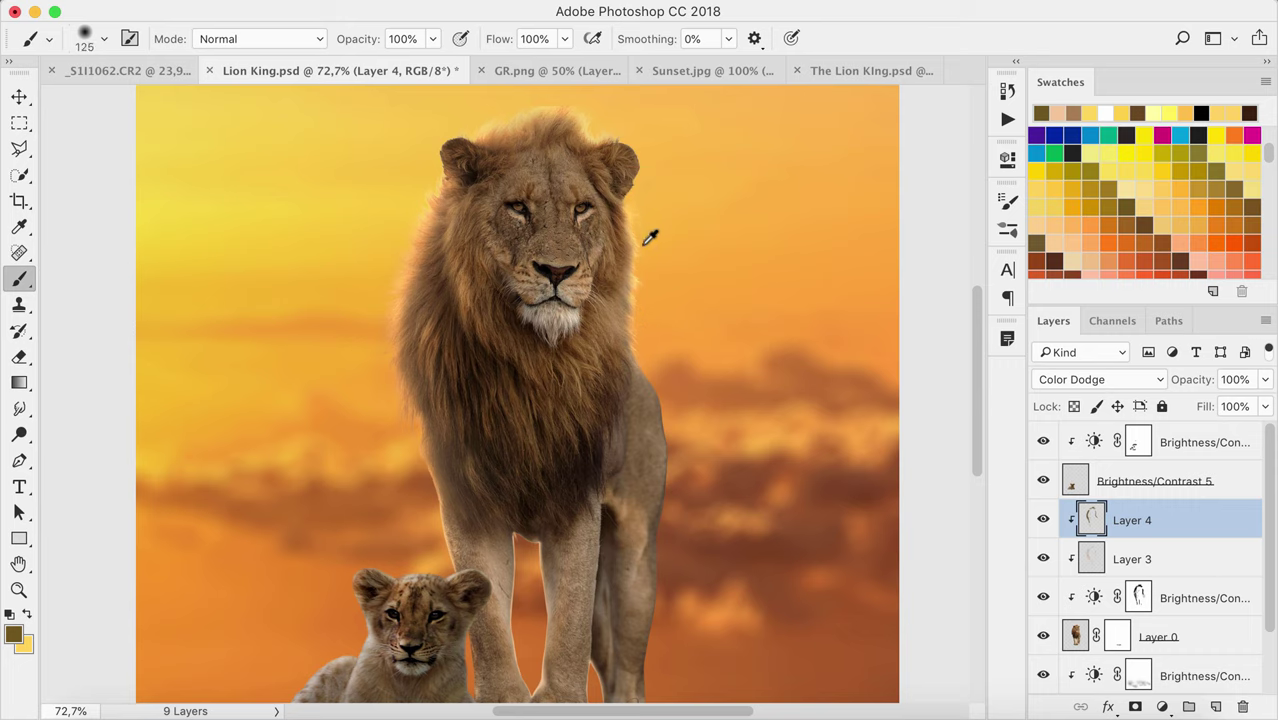
Brighten the top of the lion's mane
{"action": "key", "text": "bracketleft"}
{"action": "key", "text": "bracketleft"}
{"action": "key", "text": "bracketleft"}
{"action": "key", "text": "bracketright"}
{"action": "key", "text": "bracketright"}
{"action": "key", "text": "bracketright"}
{"action": "left_click_drag", "start_coordinate": [590, 106], "coordinate": [546, 95]}
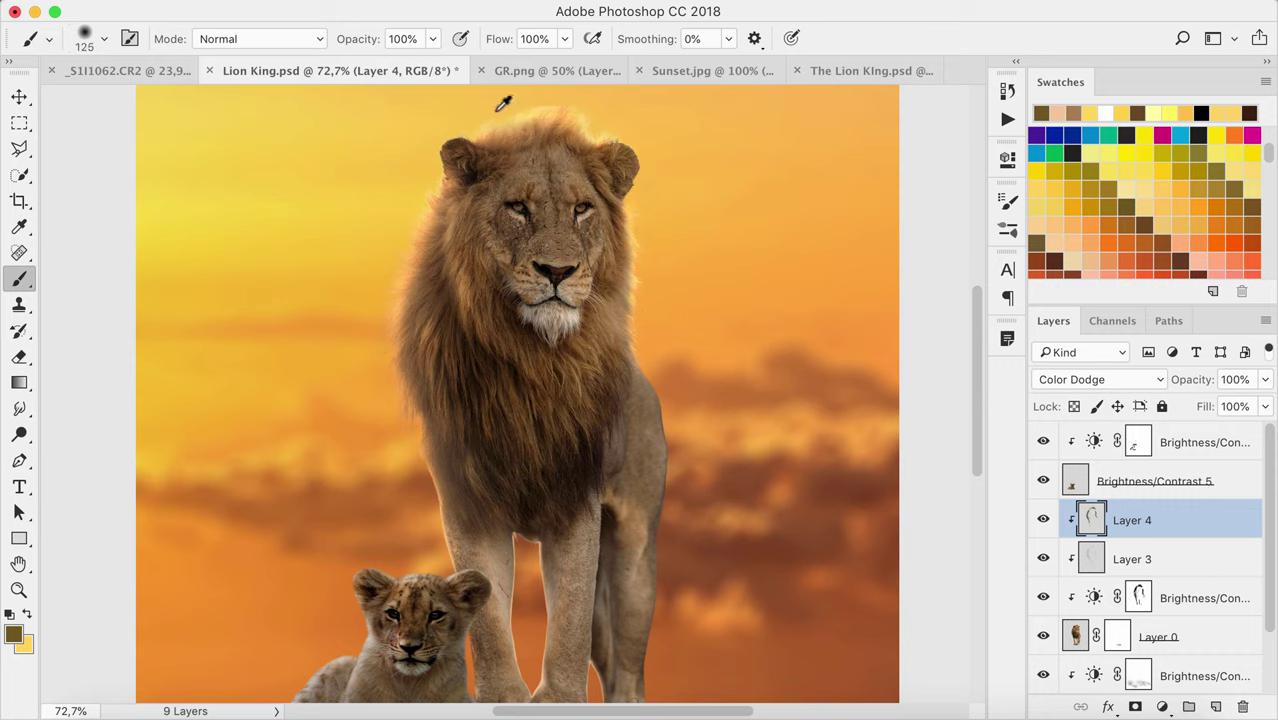
{"action": "key", "text": "bracketleft"}
{"action": "key", "text": "bracketleft"}
{"action": "scroll", "coordinate": [500, 150], "scroll_direction": "down", "scroll_amount": 1}
{"action": "scroll", "coordinate": [487, 233], "scroll_direction": "up", "scroll_amount": 1}
Paint soft 20%-opacity strokes working up the mane edges
{"action": "key", "text": "2"}
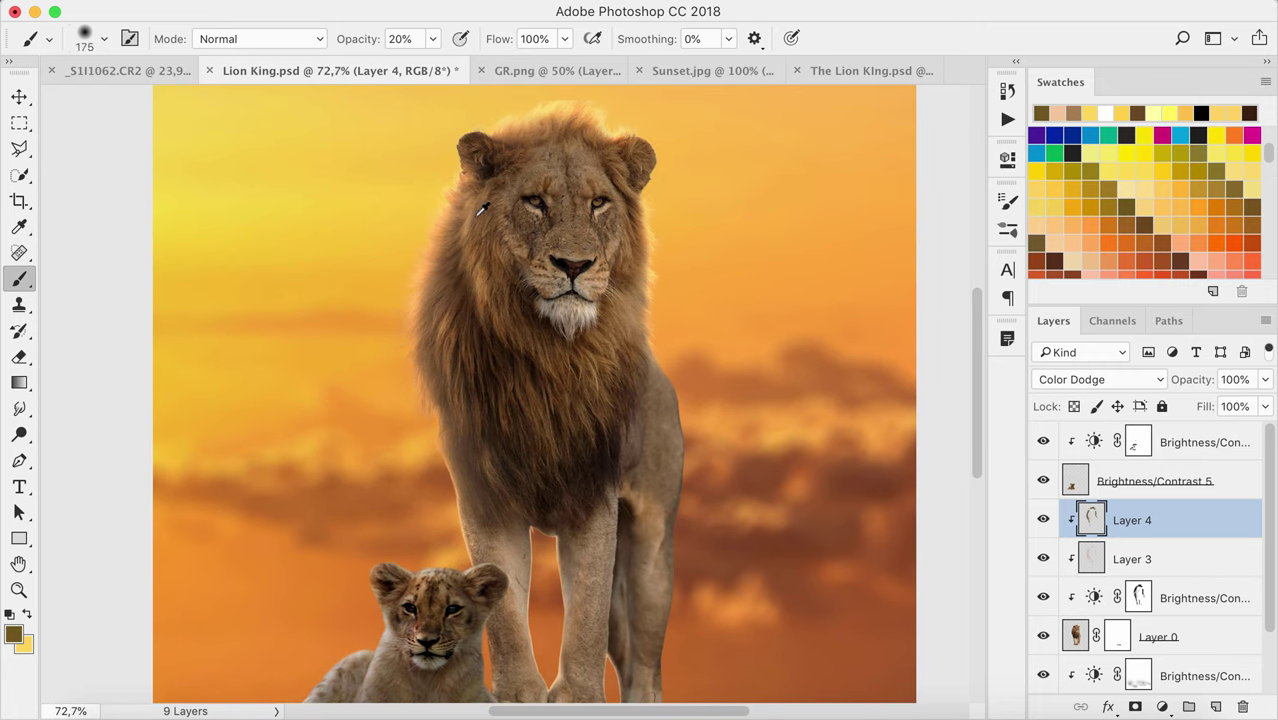
{"action": "key", "text": "bracketright"}
{"action": "key", "text": "bracketright"}
{"action": "key", "text": "bracketleft"}
{"action": "key", "text": "bracketleft"}
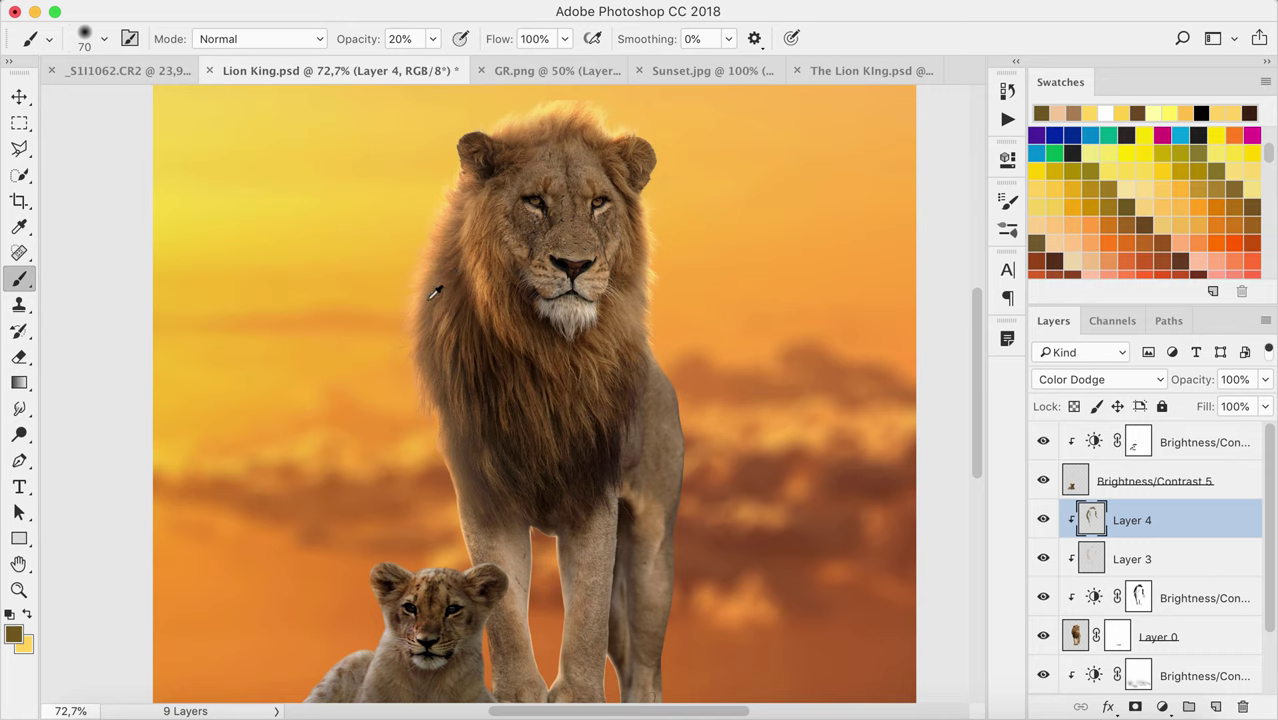
{"action": "key", "text": "bracketright"}
{"action": "key", "text": "bracketright"}
{"action": "key", "text": "bracketright"}
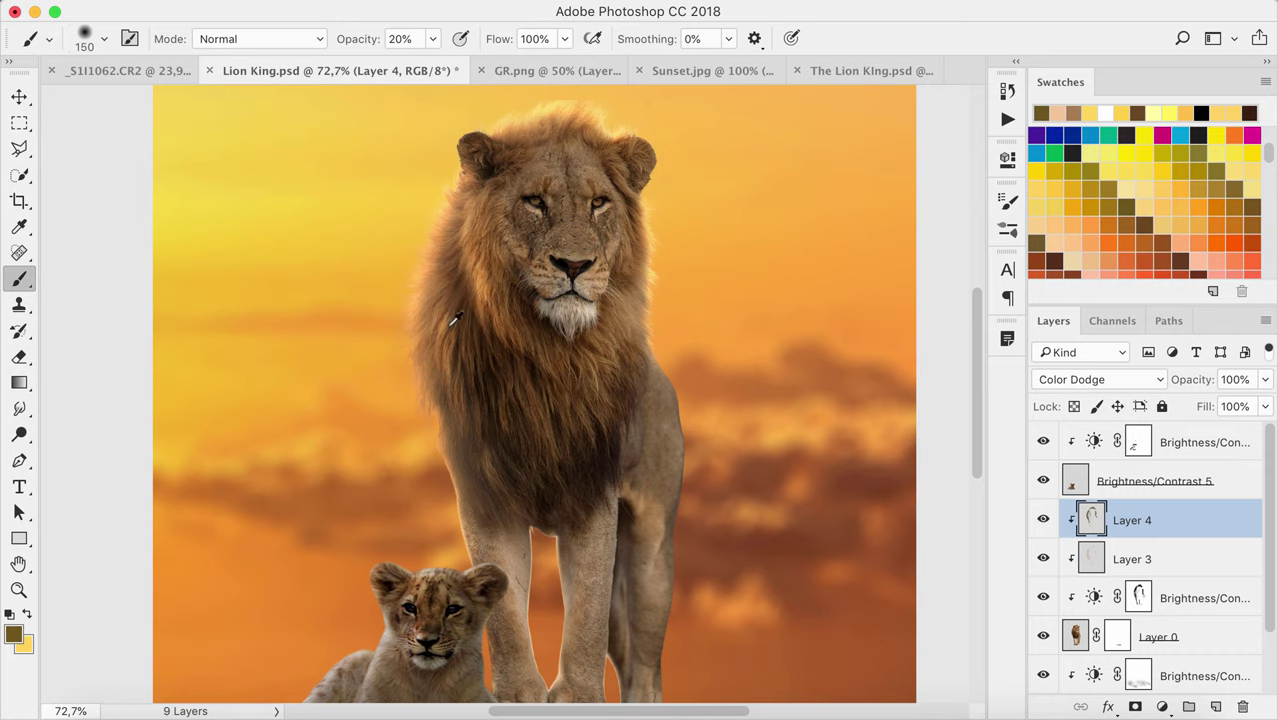
{"action": "scroll", "coordinate": [522, 287], "scroll_direction": "down", "scroll_amount": 1}
{"action": "scroll", "coordinate": [526, 268], "scroll_direction": "down", "scroll_amount": 1}
{"action": "scroll", "coordinate": [518, 262], "scroll_direction": "down", "scroll_amount": 1}
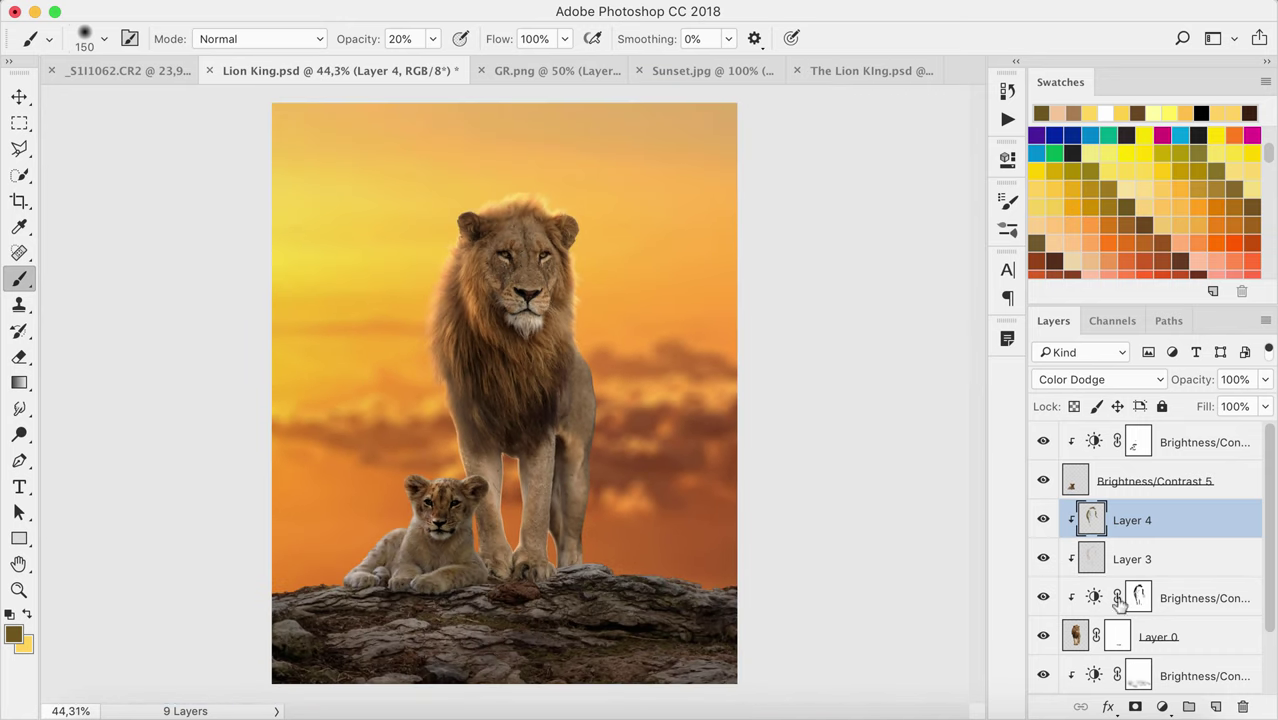
{"action": "scroll", "coordinate": [1120, 598], "scroll_direction": "down", "scroll_amount": 2}
Darken the sunset background layer with a Brightness/Contrast adjustment at Brightness -12
{"action": "left_click", "coordinate": [1150, 676]}
{"action": "left_click", "coordinate": [1162, 707]}
{"action": "left_click", "coordinate": [958, 333]}
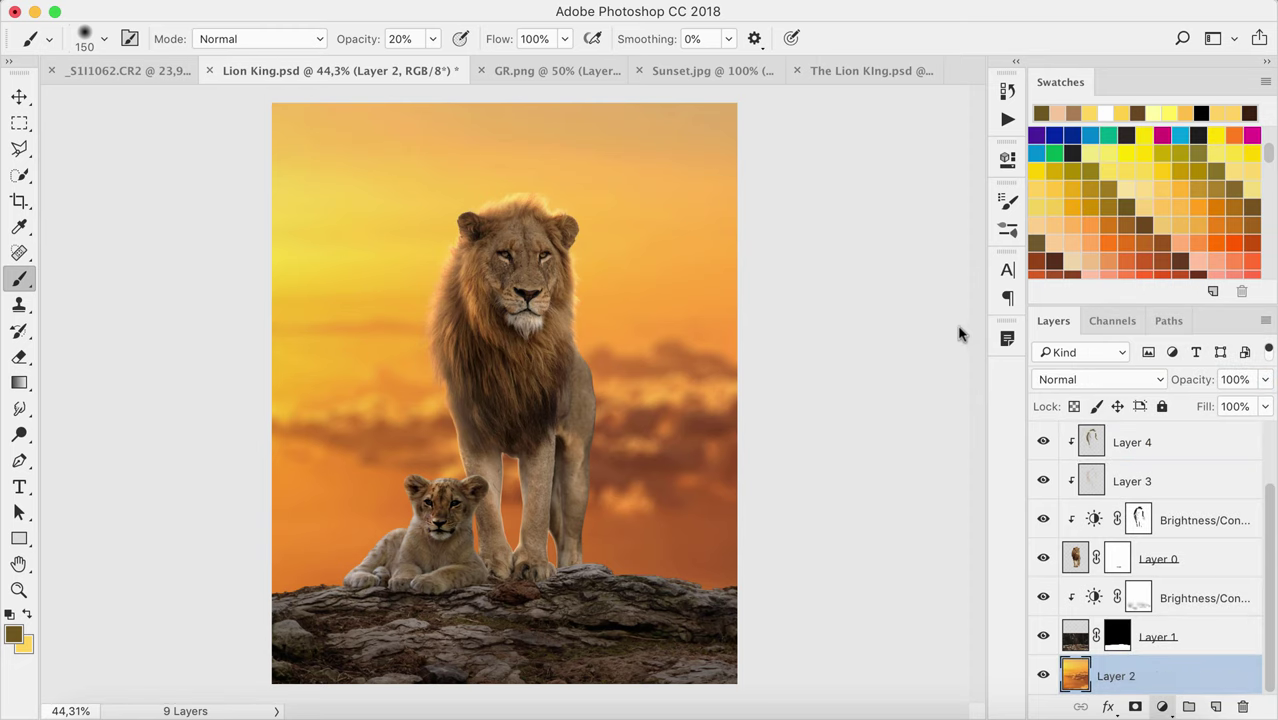
{"action": "left_click_drag", "start_coordinate": [807, 265], "coordinate": [811, 268]}
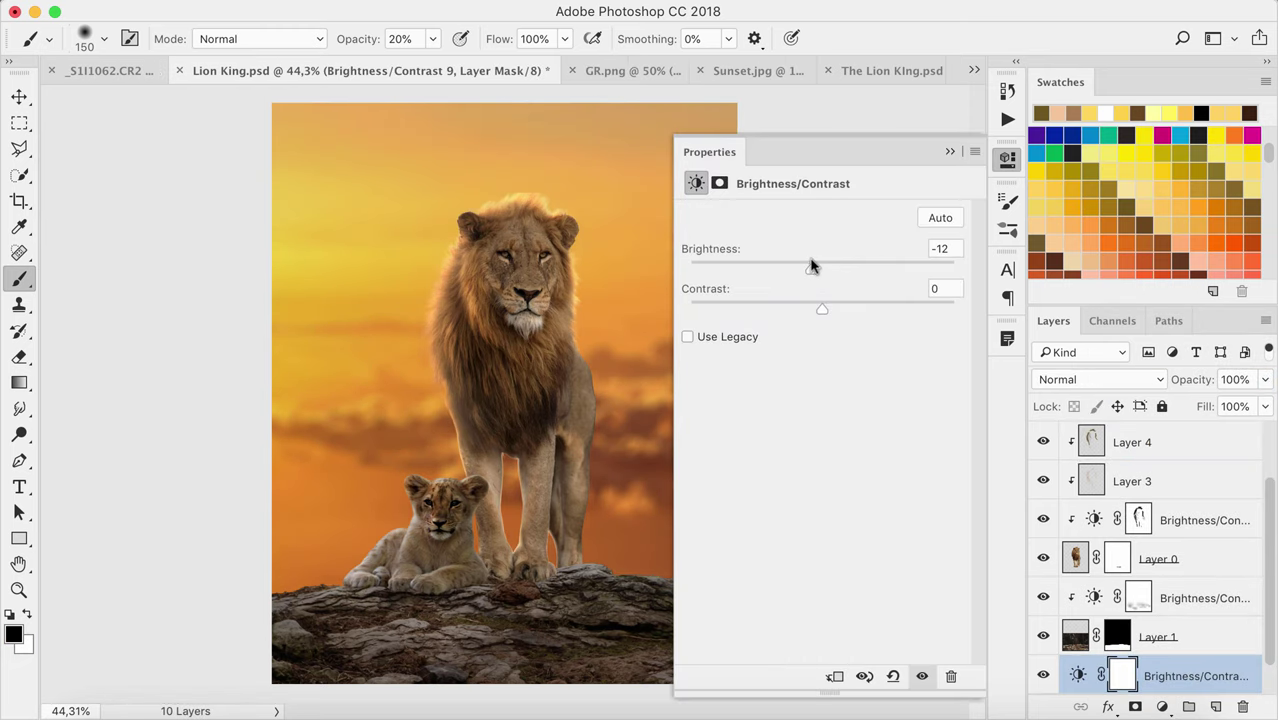
{"action": "left_click", "coordinate": [948, 155]}
Select the adult lion's Layer 0 with the Move tool
{"action": "scroll", "coordinate": [470, 285], "scroll_direction": "up", "scroll_amount": 3}
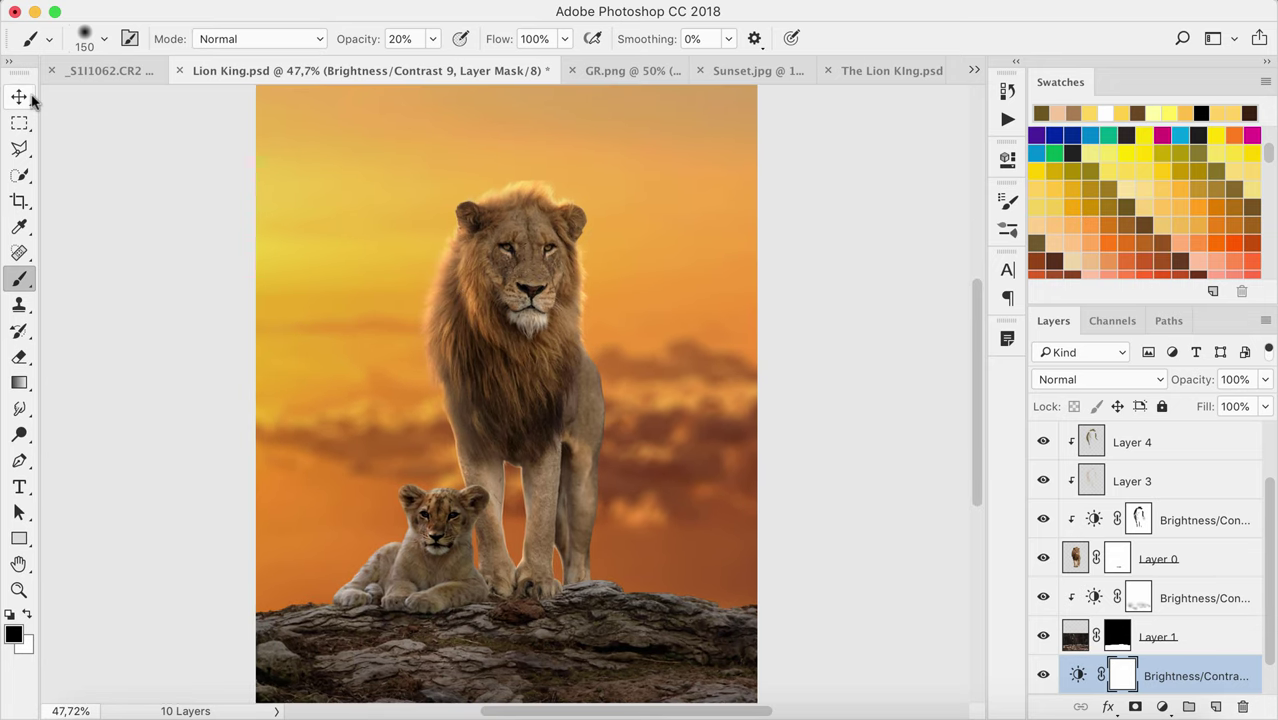
{"action": "left_click", "coordinate": [30, 97]}
{"action": "left_click", "coordinate": [1180, 559]}
Add a new Layer 5 clipped to the lion, set to Overlay, with white as the brush colour
{"action": "left_click", "coordinate": [1215, 706]}
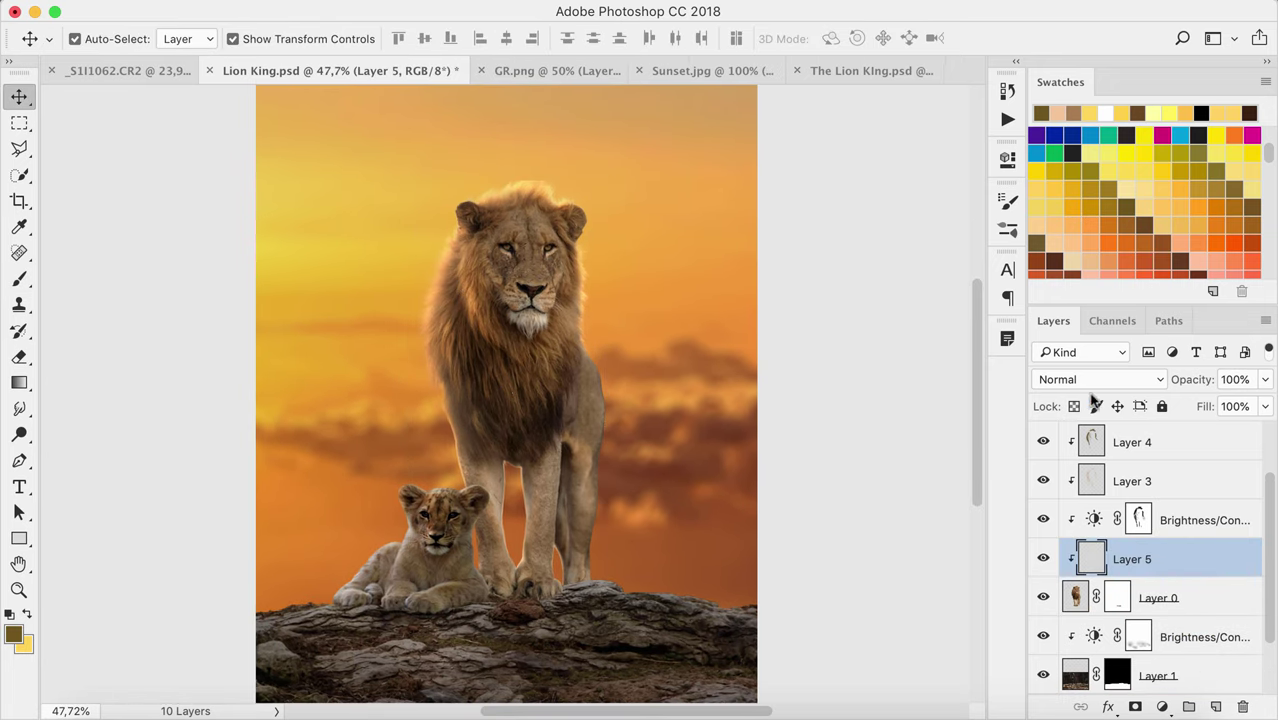
{"action": "left_click", "coordinate": [1098, 379]}
{"action": "left_click", "coordinate": [1050, 602]}
{"action": "key", "text": "b"}
{"action": "left_click", "coordinate": [1105, 113]}
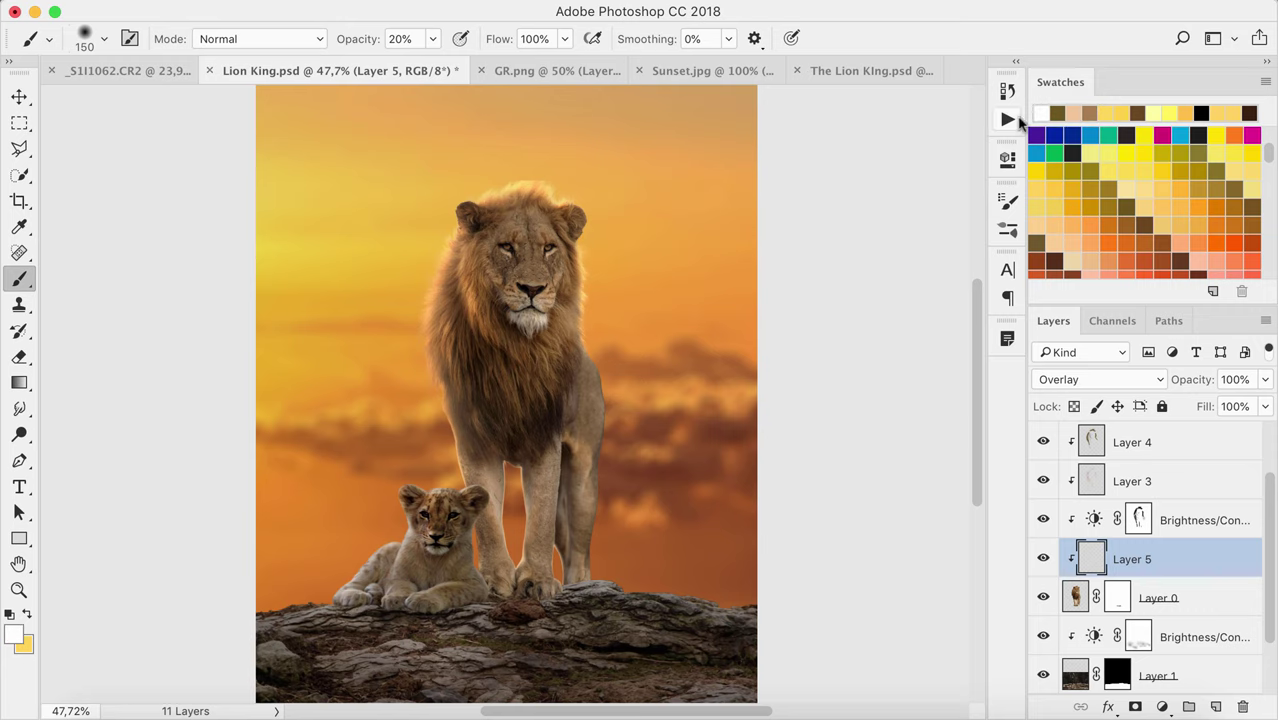
Paint soft white strokes over the lion's mane edges, ear area and face
{"action": "scroll", "coordinate": [502, 172], "scroll_direction": "up", "scroll_amount": 2}
{"action": "scroll", "coordinate": [413, 208], "scroll_direction": "up", "scroll_amount": 2}
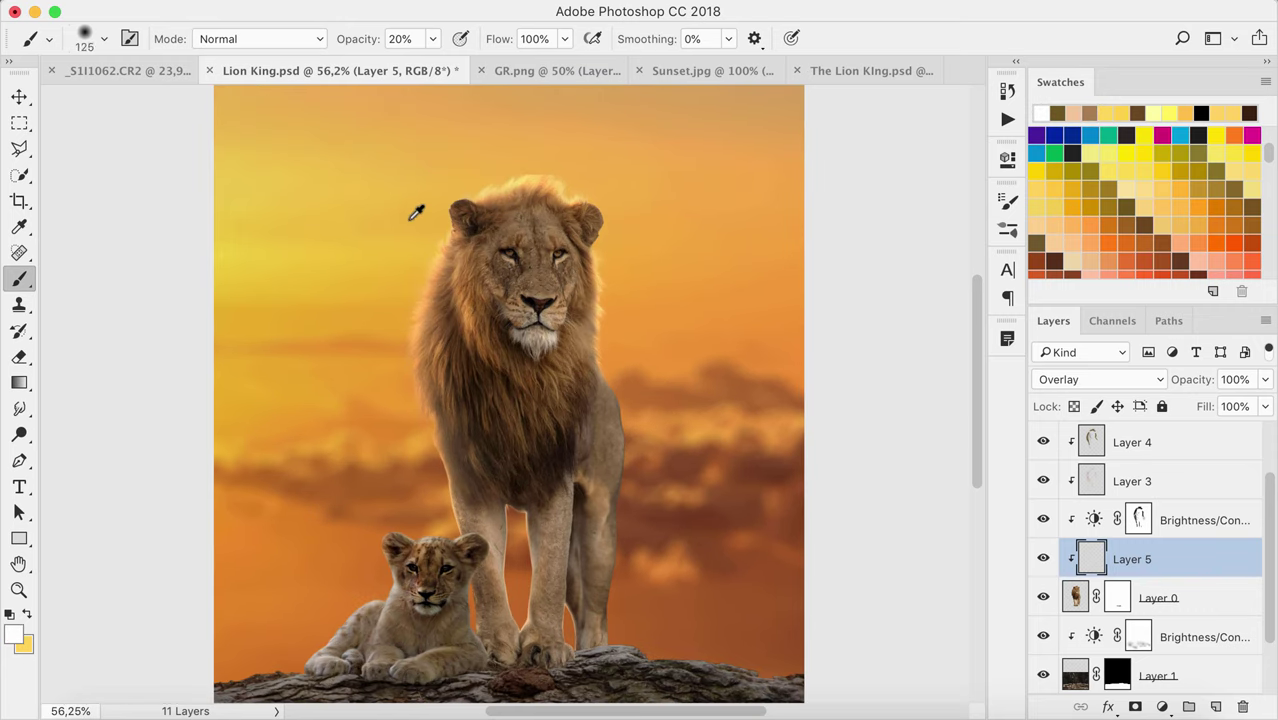
{"action": "key", "text": "bracketleft"}
{"action": "key", "text": "bracketleft"}
{"action": "key", "text": "bracketleft"}
{"action": "key", "text": "bracketleft"}
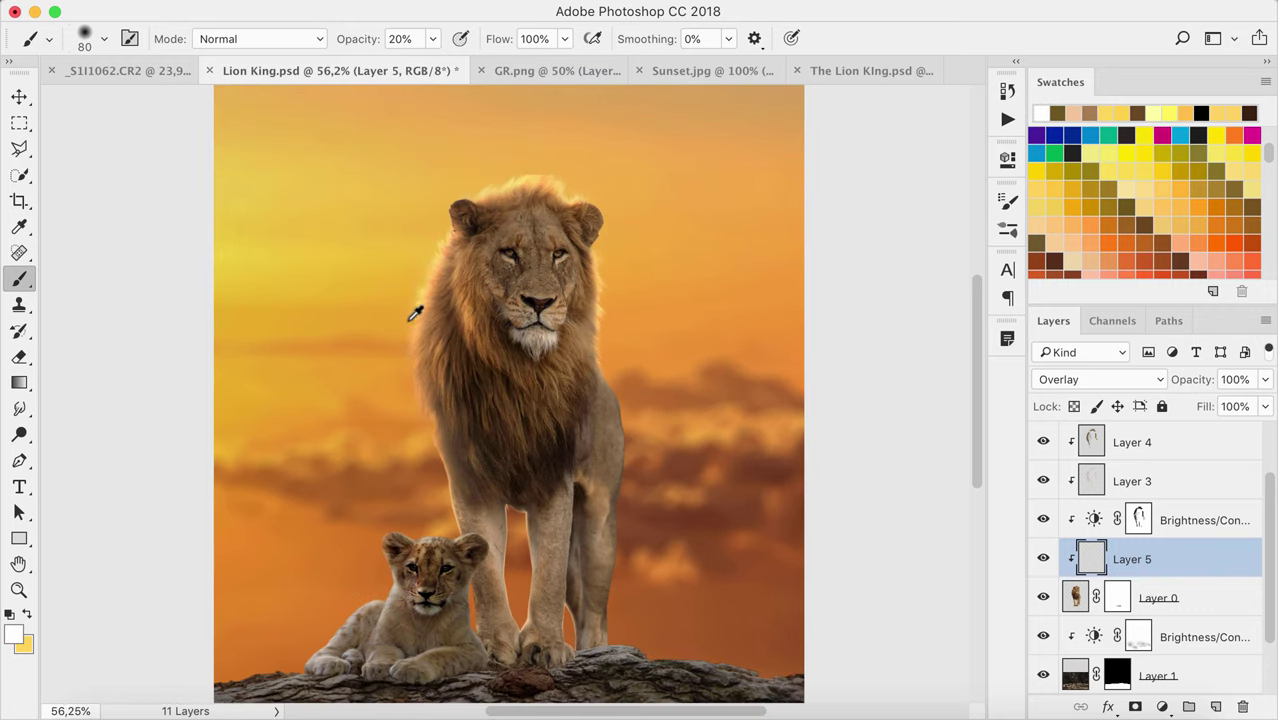
{"action": "key", "text": "bracketleft"}
{"action": "key", "text": "bracketleft"}
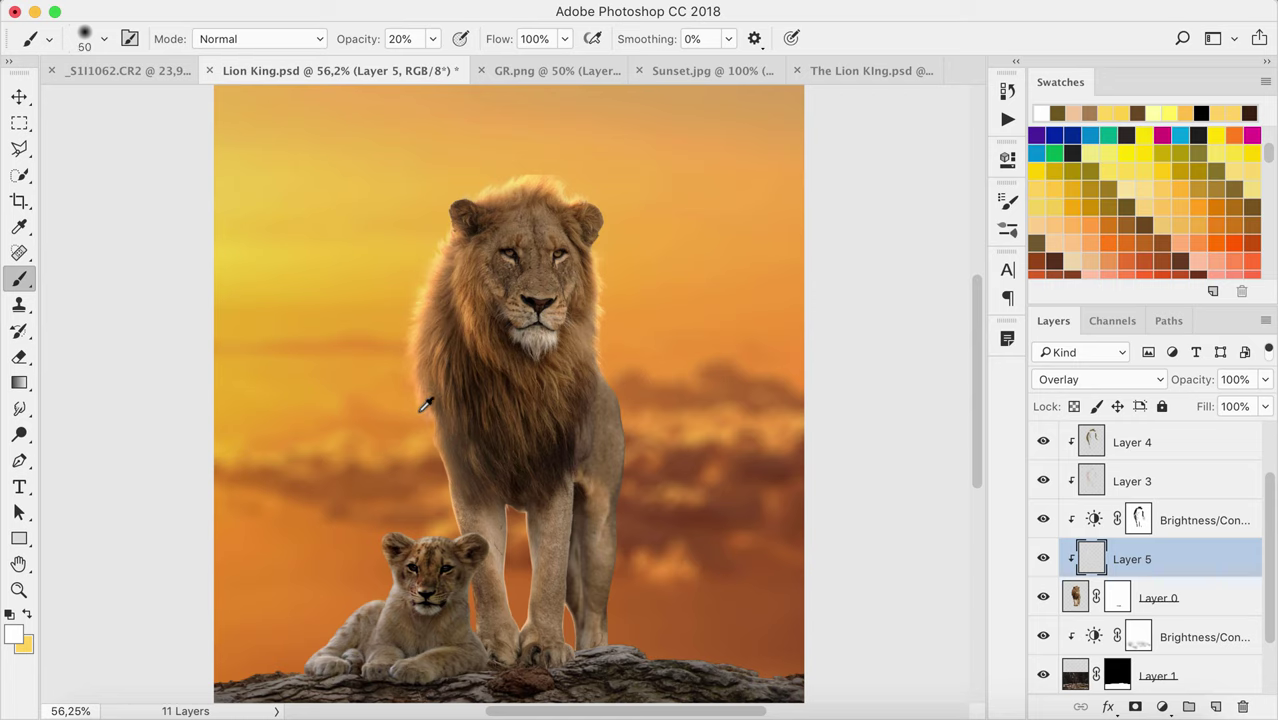
{"action": "key", "text": "bracketright"}
{"action": "key", "text": "bracketright"}
{"action": "key", "text": "bracketright"}
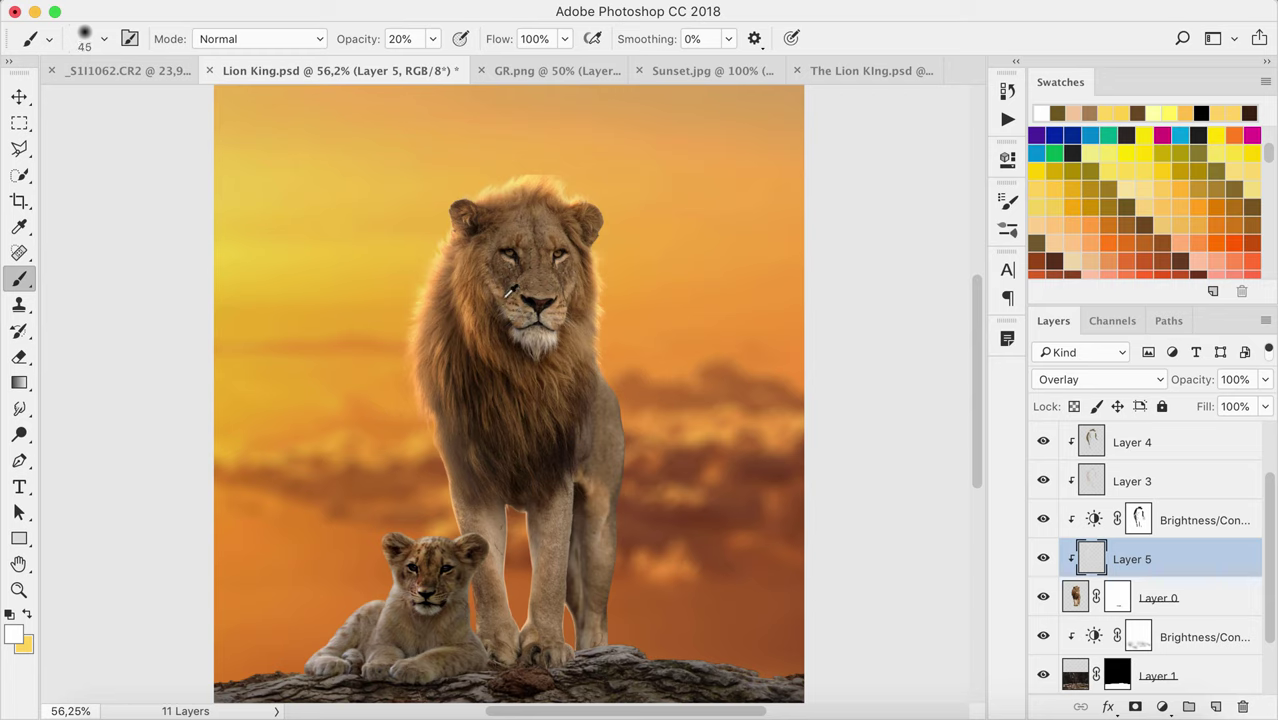
{"action": "key", "text": "bracketright"}
{"action": "key", "text": "bracketright"}
{"action": "key", "text": "bracketright"}
{"action": "key", "text": "bracketleft"}
{"action": "key", "text": "bracketleft"}
{"action": "key", "text": "bracketleft"}
{"action": "scroll", "coordinate": [489, 314], "scroll_direction": "down", "scroll_amount": 2}
{"action": "scroll", "coordinate": [489, 314], "scroll_direction": "down", "scroll_amount": 1}
{"action": "scroll", "coordinate": [489, 314], "scroll_direction": "down", "scroll_amount": 1}
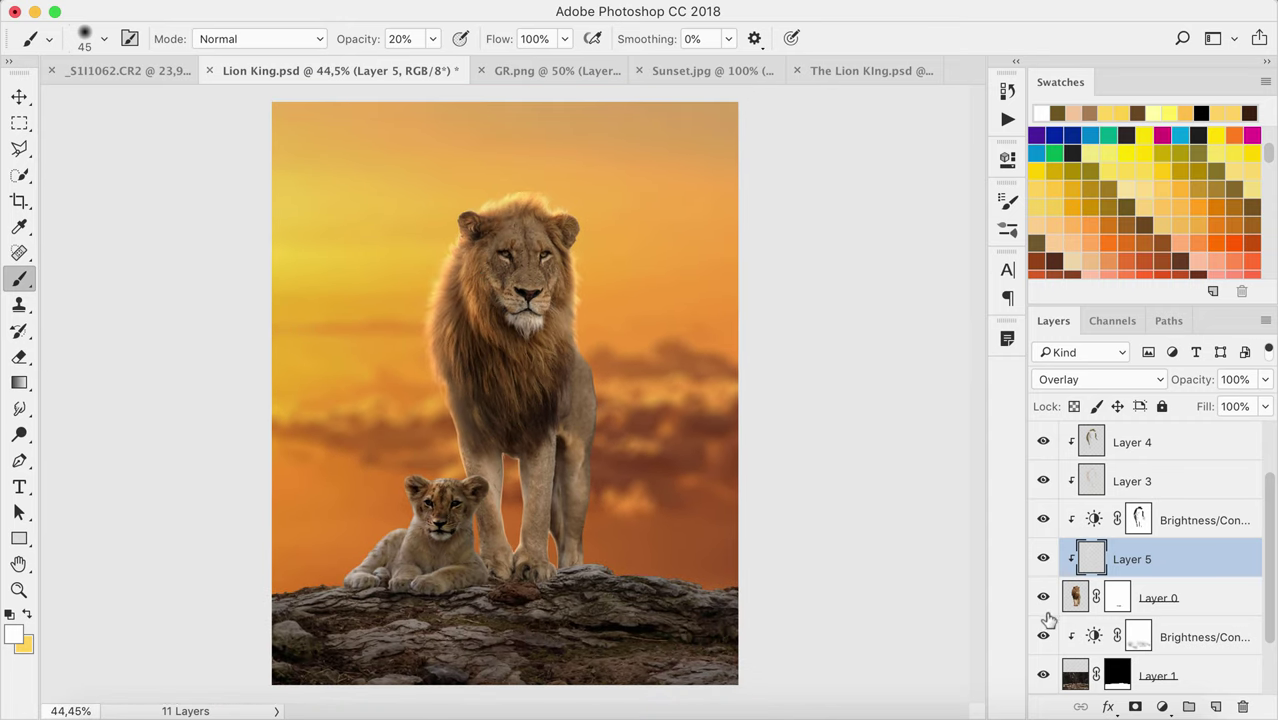
Add a Color Dodge Layer 6 above the lower Brightness/Contrast layer
{"action": "key", "text": "v"}
{"action": "scroll", "coordinate": [1247, 622], "scroll_direction": "down", "scroll_amount": 2}
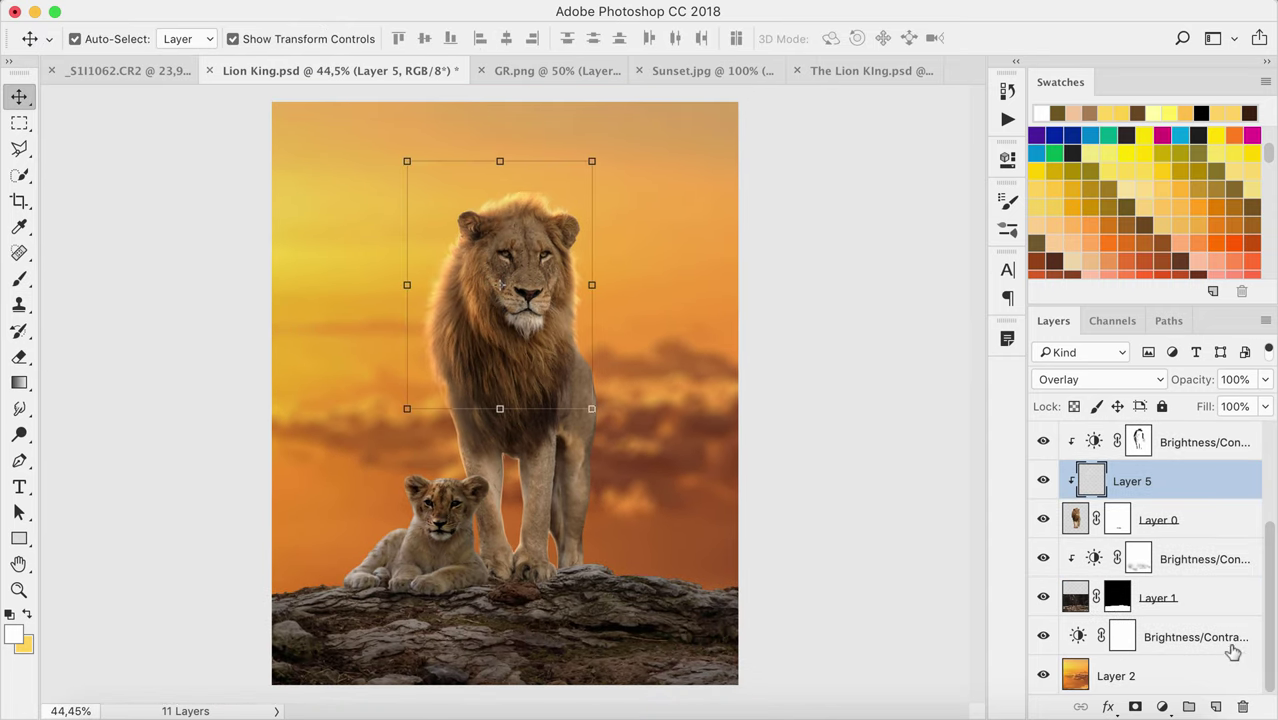
{"action": "left_click", "coordinate": [1232, 640]}
{"action": "left_click", "coordinate": [1216, 706]}
{"action": "left_click", "coordinate": [1100, 379]}
{"action": "left_click", "coordinate": [1064, 540]}
Dab one huge 2200-px dark olive-brown glow onto the sky at full opacity
{"action": "key", "text": "b"}
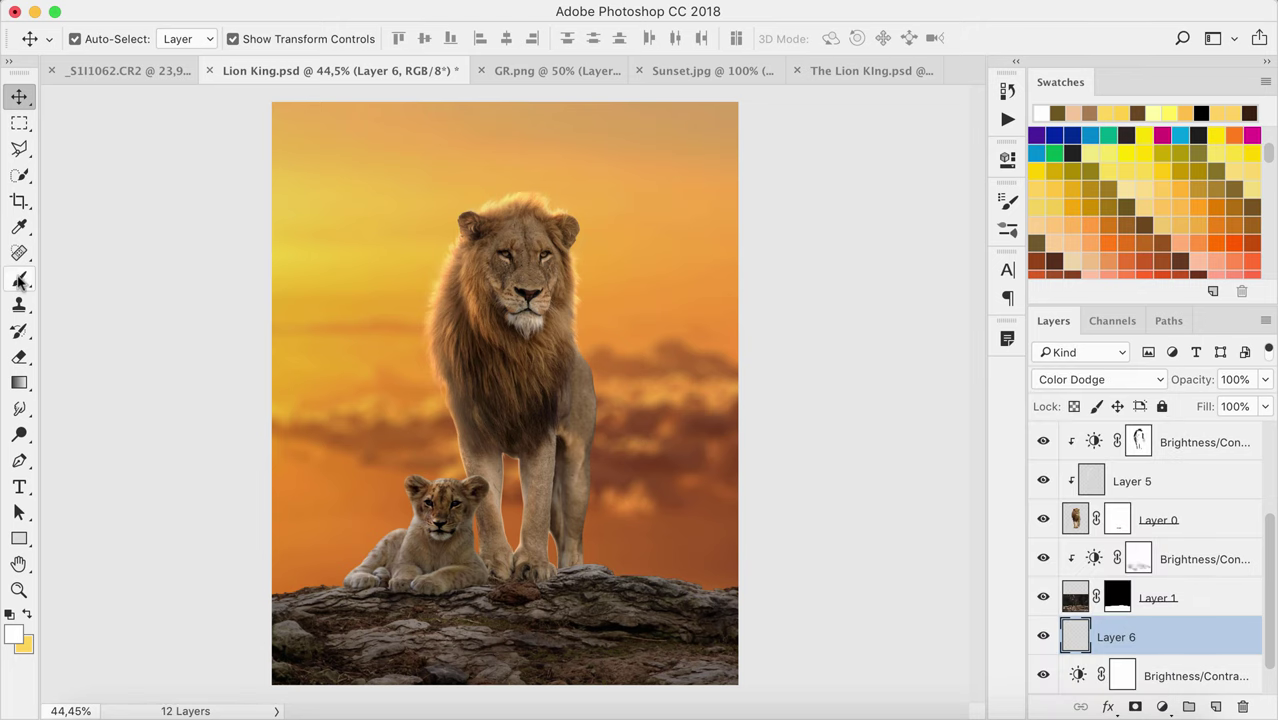
{"action": "left_click", "coordinate": [1131, 206]}
{"action": "key", "text": "0"}
{"action": "key", "text": "bracketright"}
{"action": "key", "text": "bracketright"}
{"action": "key", "text": "bracketright"}
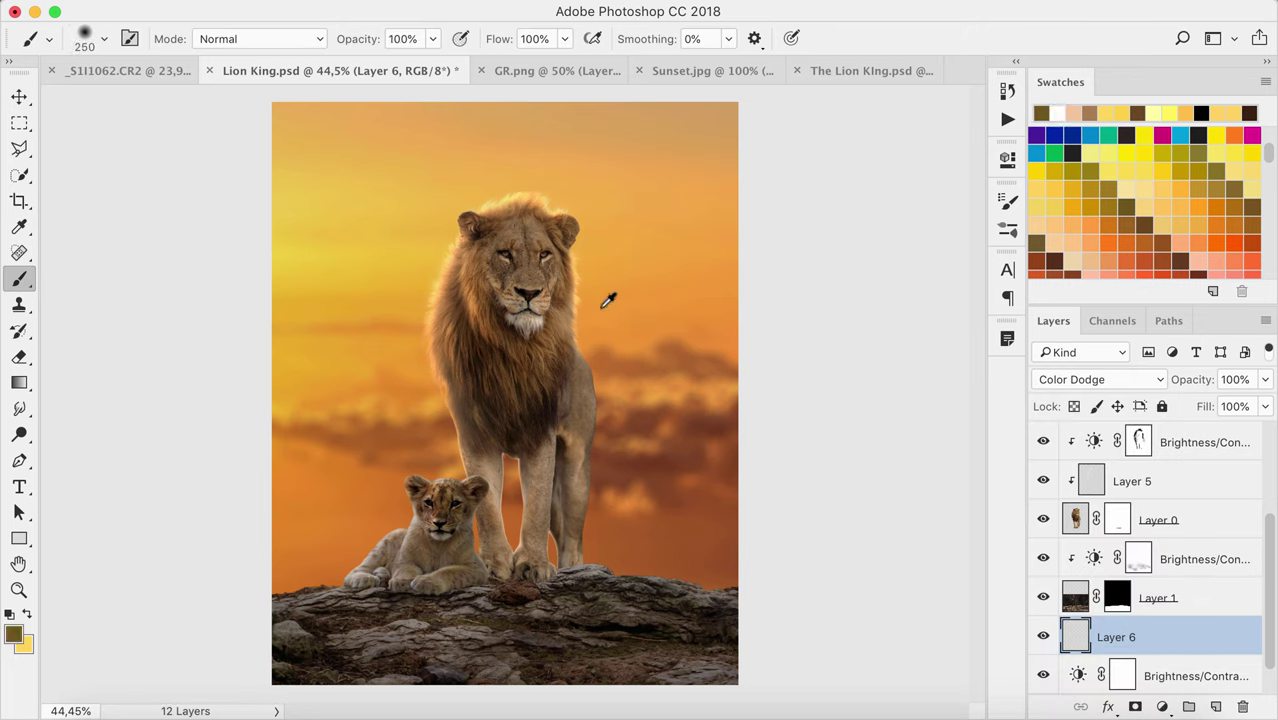
{"action": "key", "text": "bracketright"}
{"action": "key", "text": "bracketright"}
{"action": "key", "text": "bracketright"}
{"action": "left_click", "coordinate": [480, 520]}
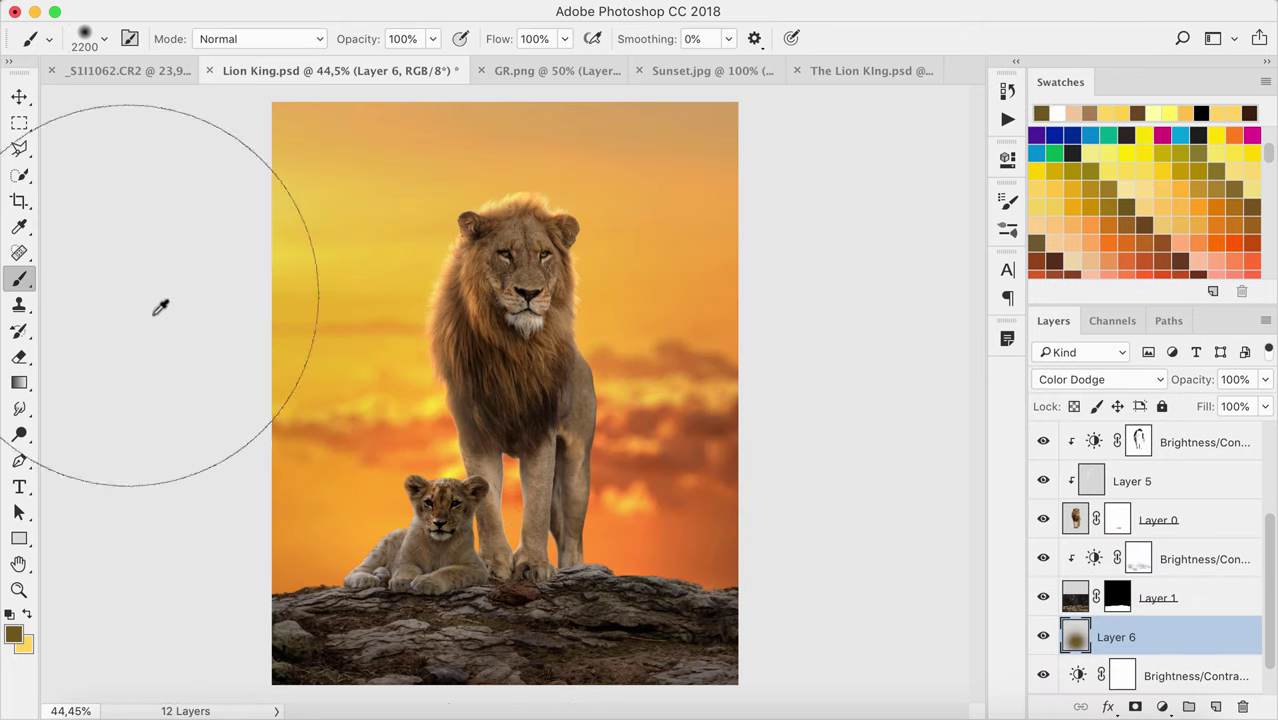
Stretch the glow layer wider across the image with Free Transform and commit
{"action": "left_click", "coordinate": [18, 97]}
{"action": "left_click_drag", "start_coordinate": [738, 404], "coordinate": [822, 410]}
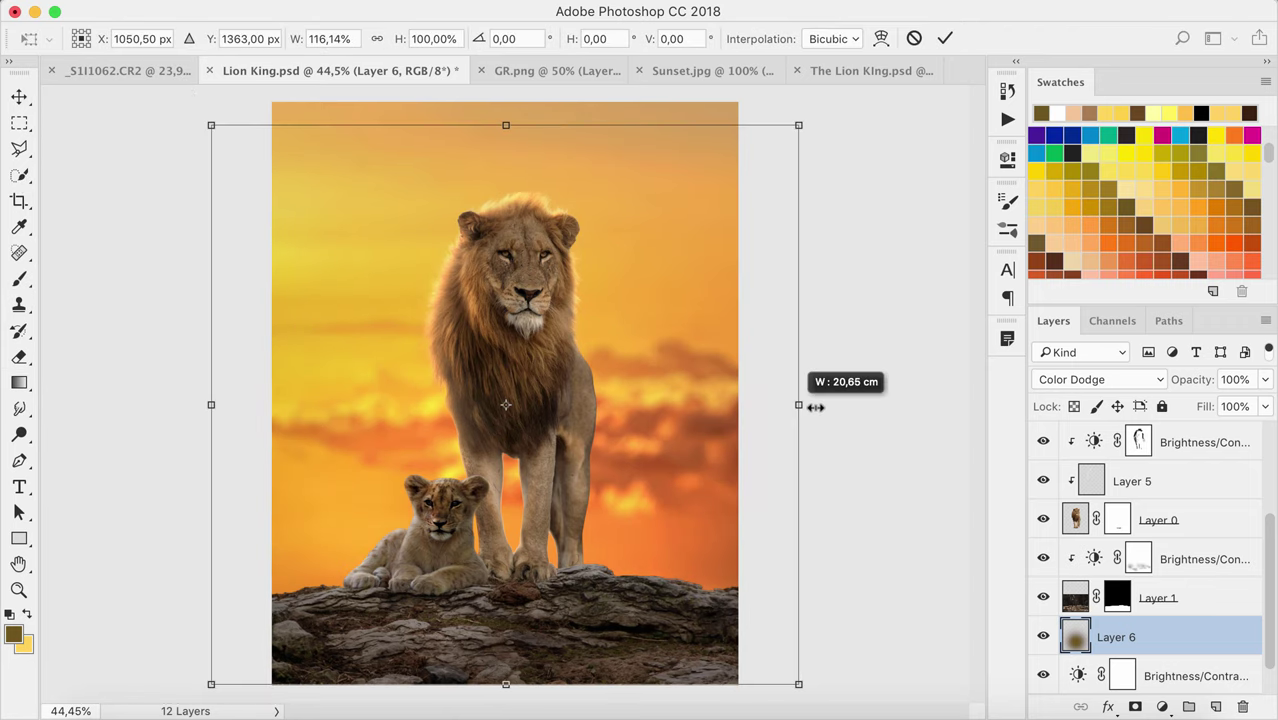
{"action": "key", "text": "Return"}
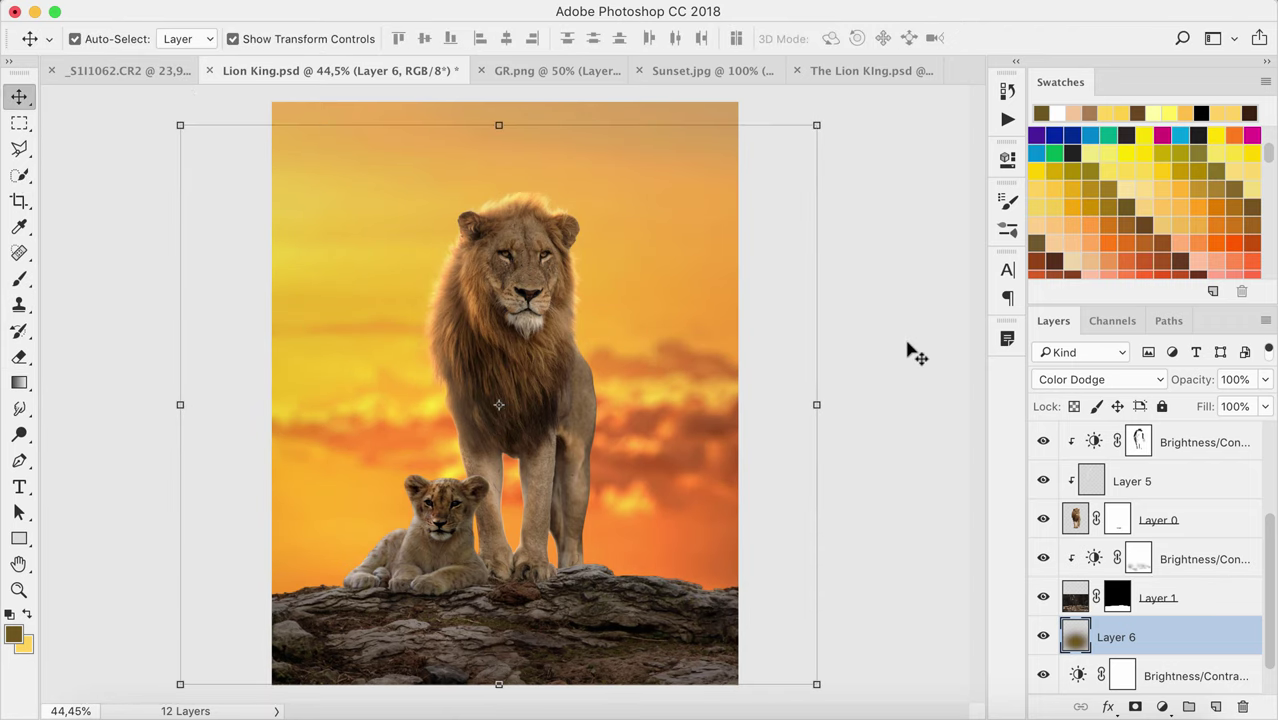
{"action": "left_click", "coordinate": [910, 350]}
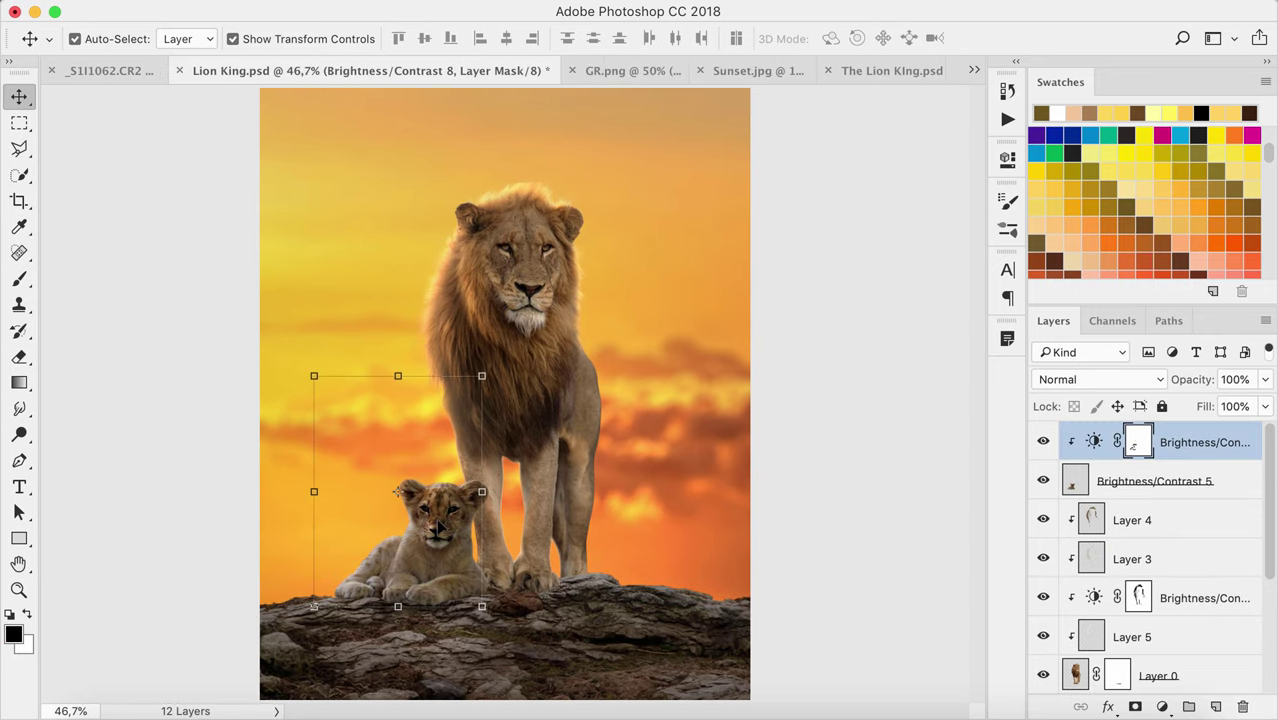
Add a new Layer 7 at the top of the stack set to Color Dodge
{"action": "left_click", "coordinate": [1215, 707]}
{"action": "left_click", "coordinate": [1099, 379]}
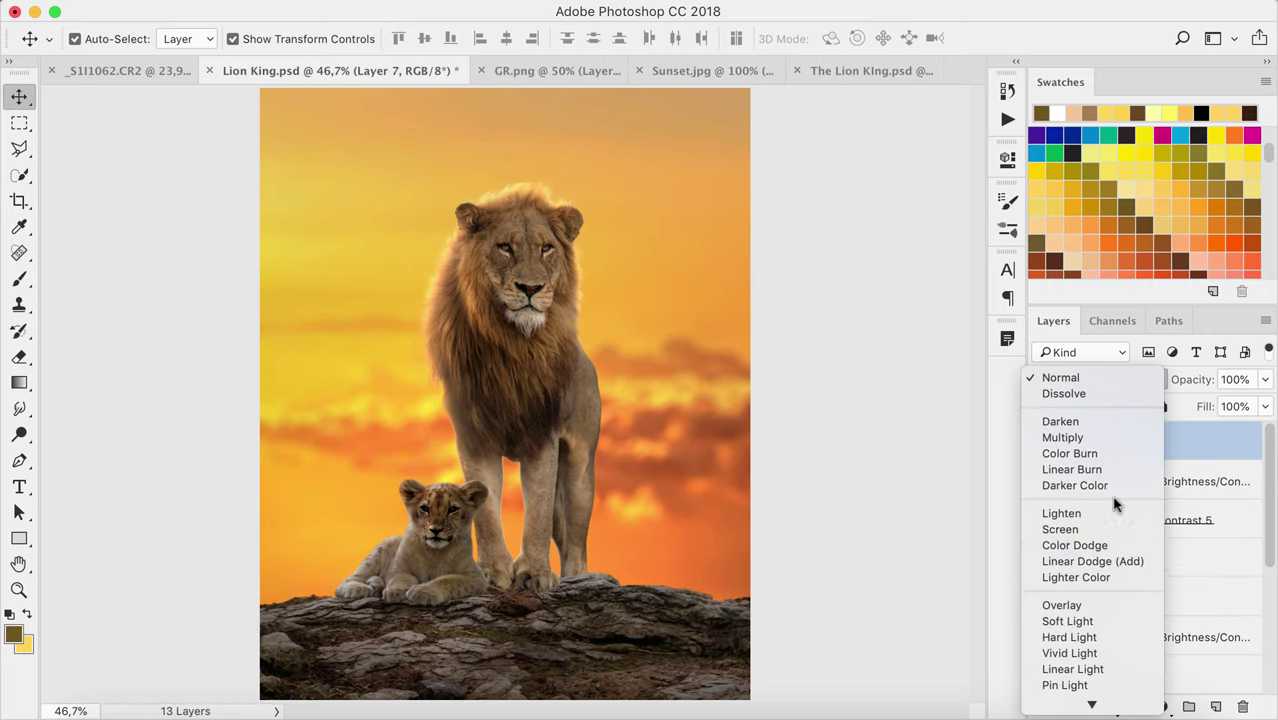
{"action": "left_click", "coordinate": [1075, 545]}
{"action": "key", "text": "b"}
Shrink the brush to about 60 and smaller for highlighting the cub
{"action": "scroll", "coordinate": [415, 445], "scroll_direction": "up", "scroll_amount": 2}
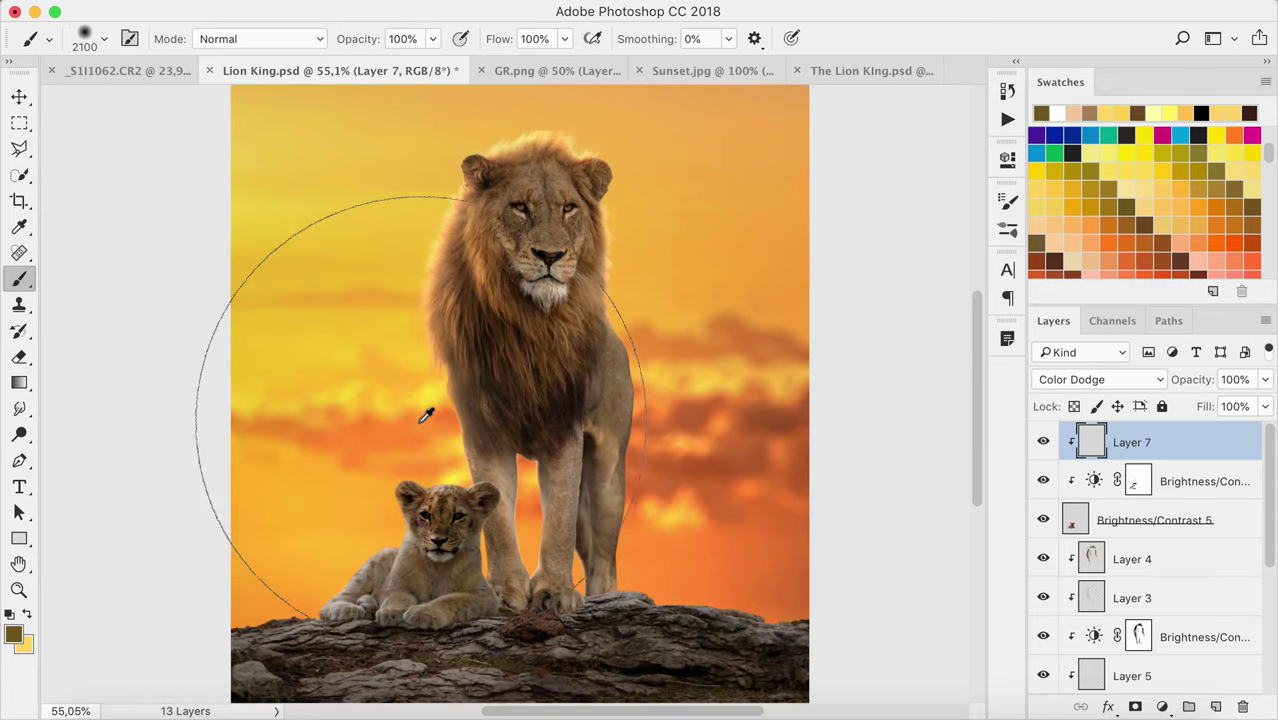
{"action": "key", "text": "bracketleft"}
{"action": "key", "text": "bracketleft"}
{"action": "key", "text": "bracketleft"}
{"action": "key", "text": "bracketleft"}
{"action": "key", "text": "bracketleft"}
{"action": "key", "text": "bracketleft"}
{"action": "scroll", "coordinate": [452, 480], "scroll_direction": "up", "scroll_amount": 1}
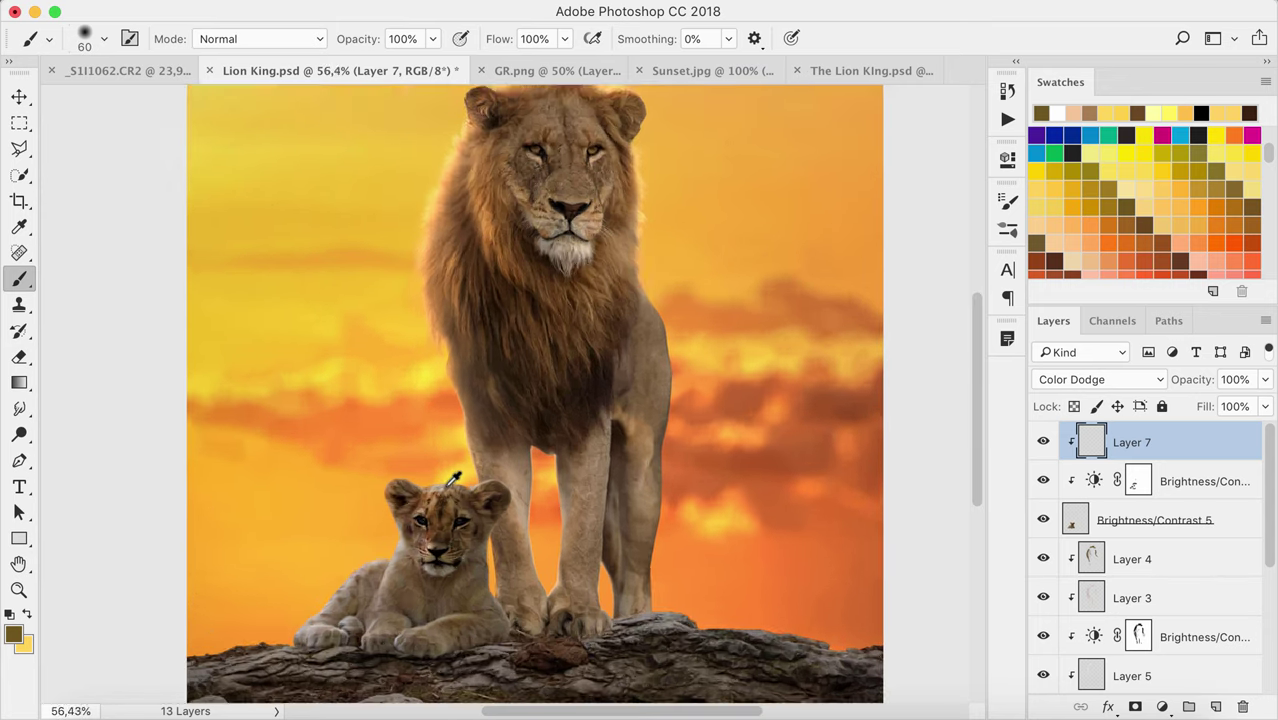
{"action": "scroll", "coordinate": [453, 478], "scroll_direction": "up", "scroll_amount": 5}
{"action": "key", "text": "bracketleft"}
{"action": "key", "text": "bracketleft"}
{"action": "key", "text": "bracketleft"}
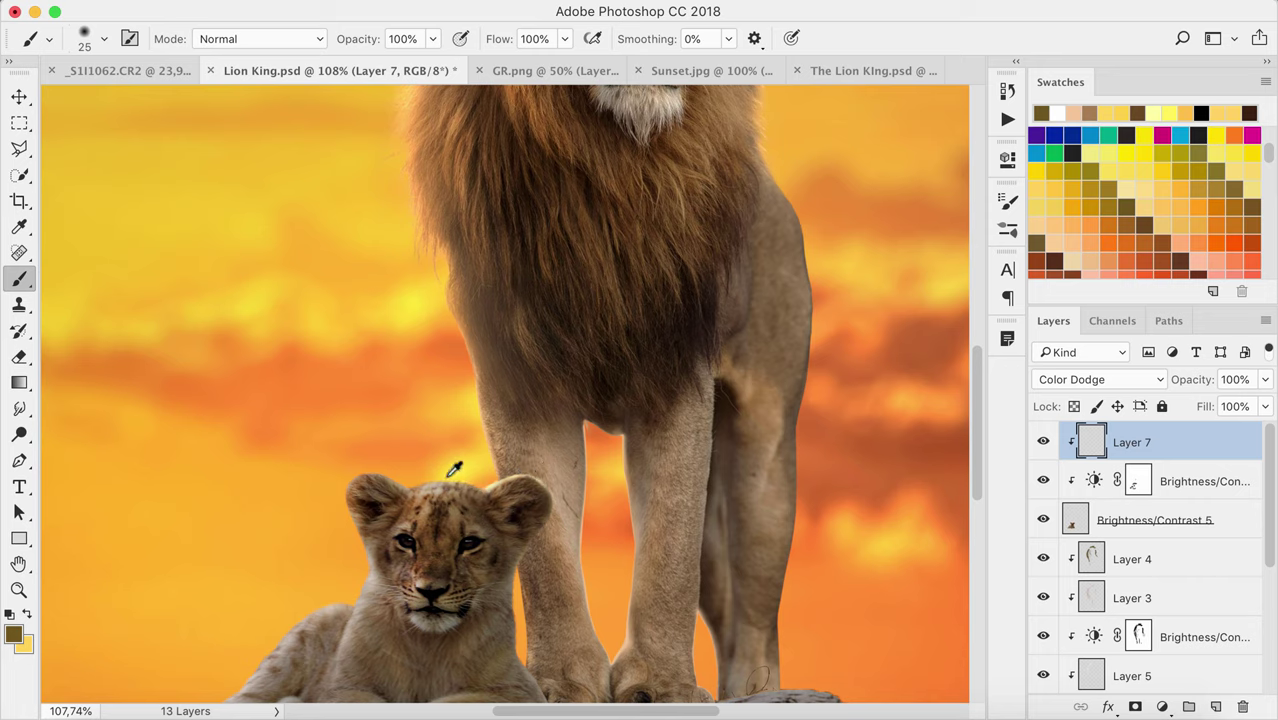
{"action": "key", "text": "bracketleft"}
{"action": "key", "text": "bracketleft"}
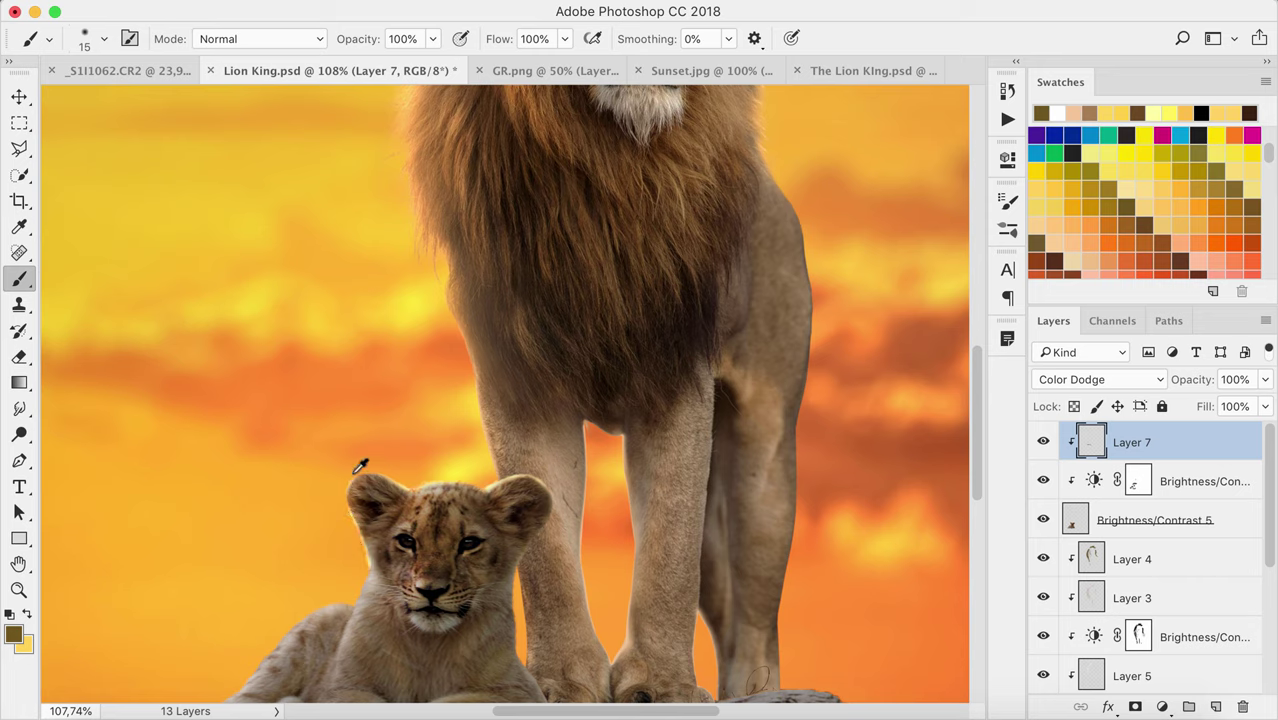
{"action": "key", "text": "bracketleft"}
{"action": "scroll", "coordinate": [360, 596], "scroll_direction": "up", "scroll_amount": 3}
{"action": "scroll", "coordinate": [365, 590], "scroll_direction": "up", "scroll_amount": 3}
Paint 10%-opacity highlights across the cub's face, body and left paw
{"action": "key", "text": "1"}
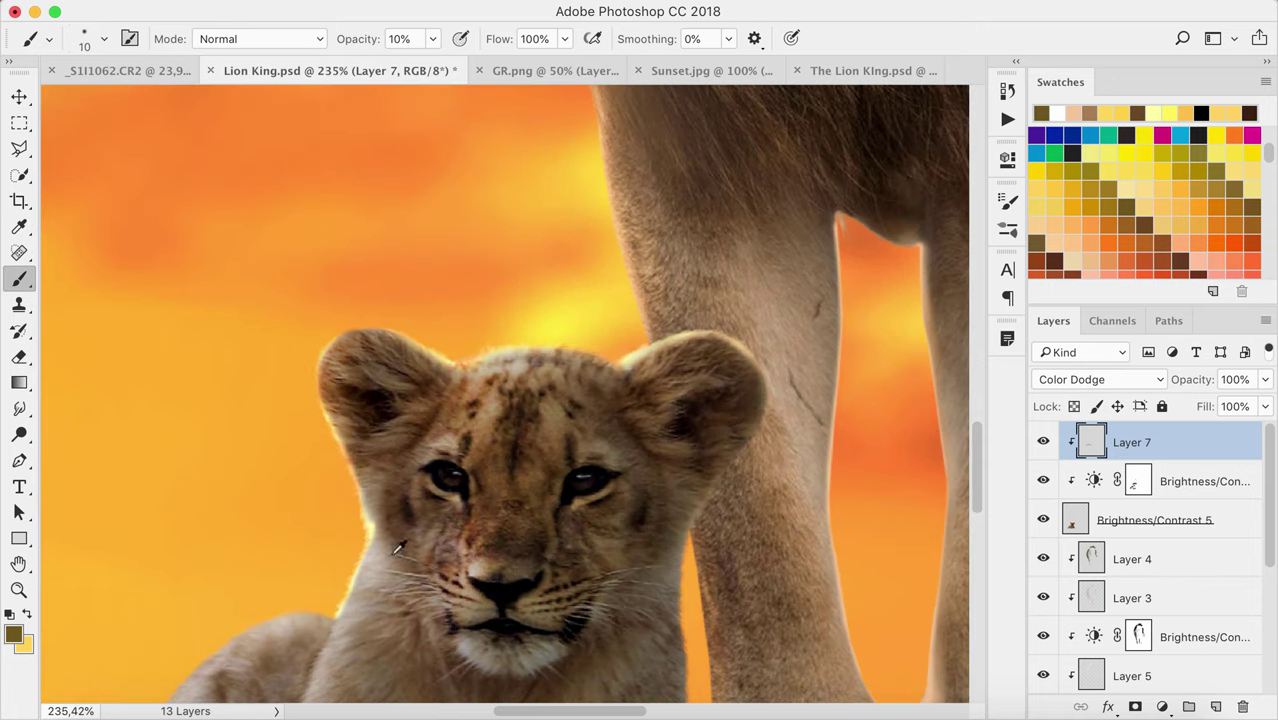
{"action": "key", "text": "bracketleft"}
{"action": "key", "text": "bracketleft"}
{"action": "key", "text": "bracketright"}
{"action": "key", "text": "bracketright"}
{"action": "key", "text": "bracketright"}
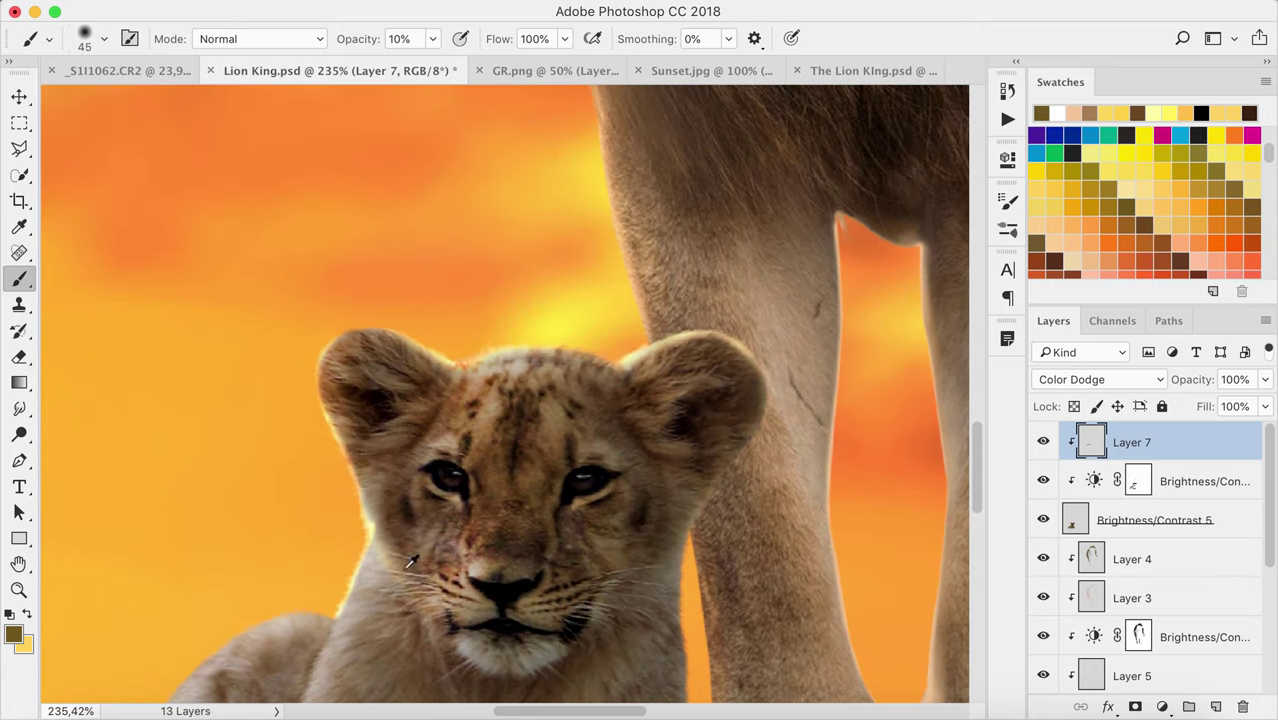
{"action": "scroll", "coordinate": [367, 567], "scroll_direction": "down", "scroll_amount": 2}
{"action": "scroll", "coordinate": [360, 555], "scroll_direction": "down", "scroll_amount": 2}
{"action": "key", "text": "bracketleft"}
{"action": "key", "text": "bracketleft"}
{"action": "key", "text": "bracketleft"}
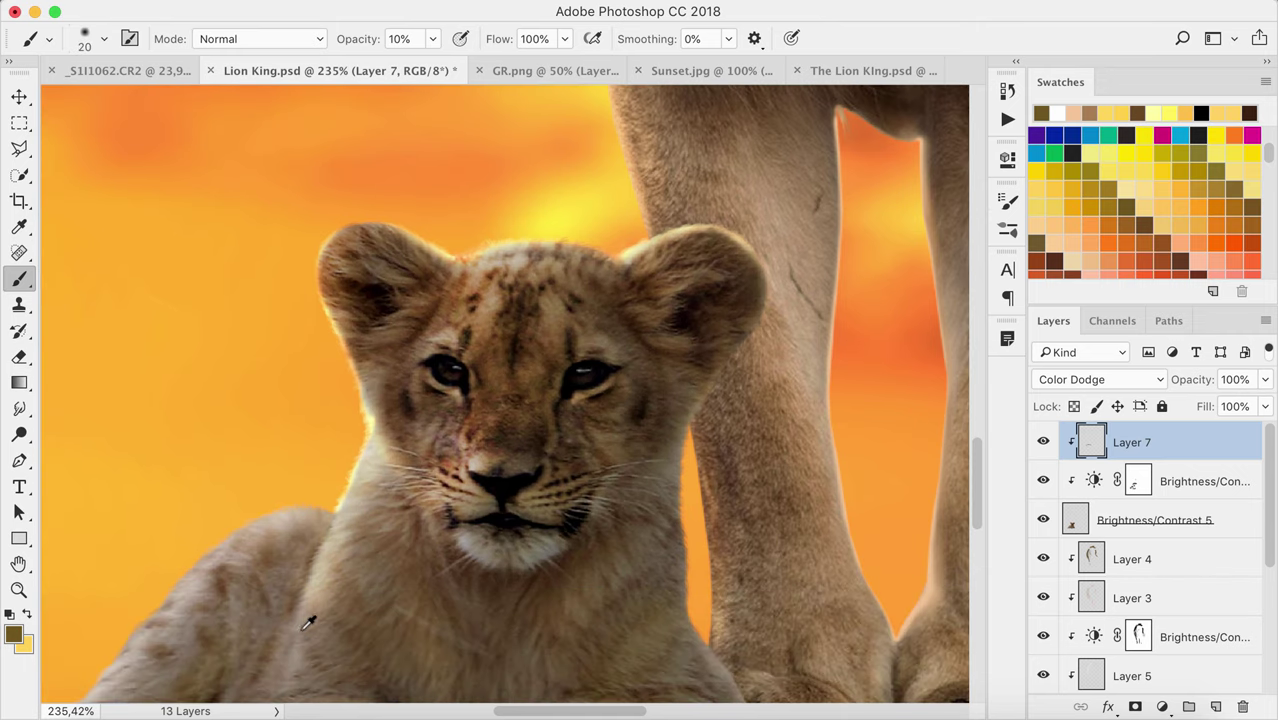
{"action": "scroll", "coordinate": [372, 456], "scroll_direction": "down", "scroll_amount": 2}
{"action": "key", "text": "bracketright"}
{"action": "key", "text": "bracketright"}
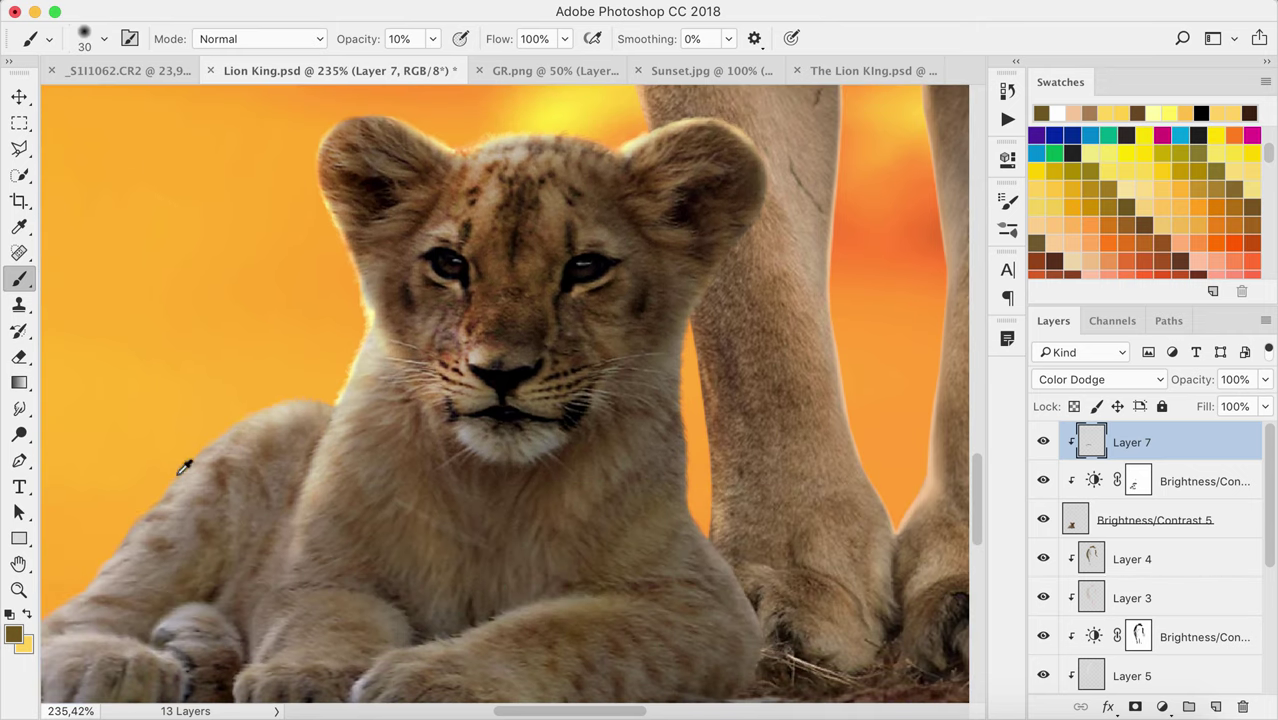
{"action": "key", "text": "bracketright"}
{"action": "key", "text": "bracketright"}
{"action": "key", "text": "bracketright"}
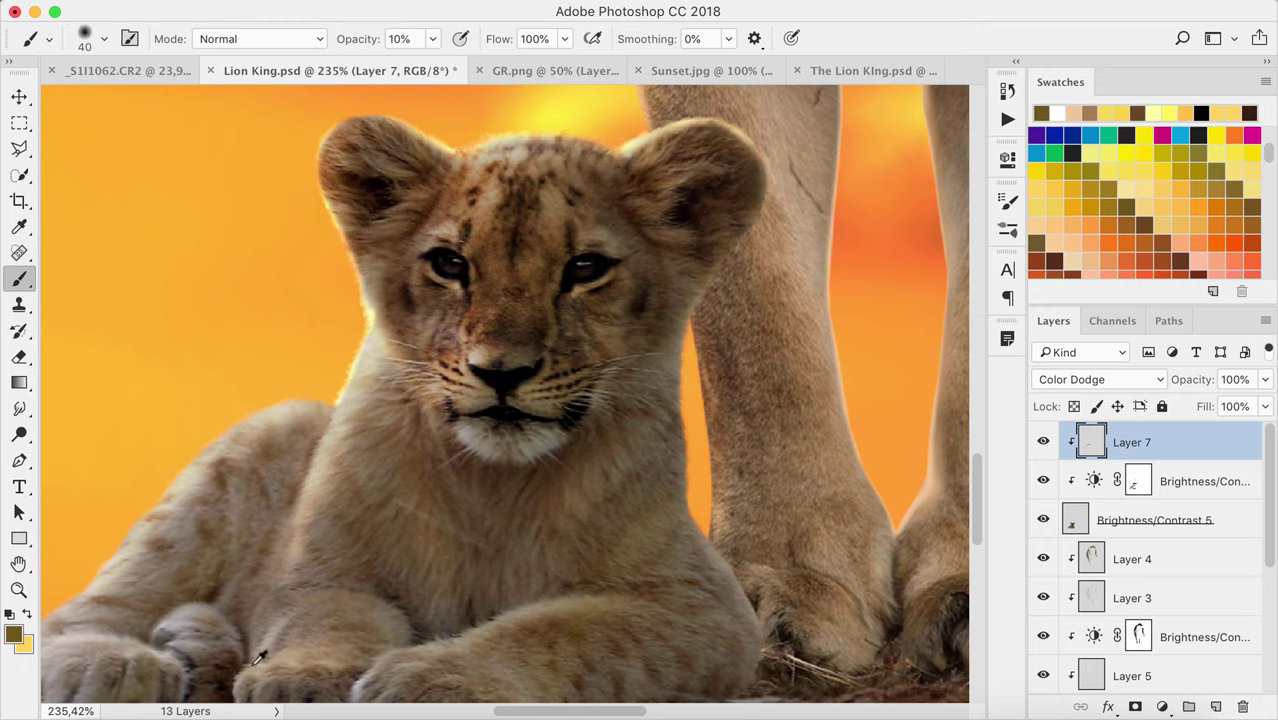
{"action": "scroll", "coordinate": [436, 543], "scroll_direction": "down", "scroll_amount": 2}
{"action": "key", "text": "bracketleft"}
{"action": "key", "text": "bracketleft"}
{"action": "left_click_drag", "start_coordinate": [70, 544], "coordinate": [166, 551]}
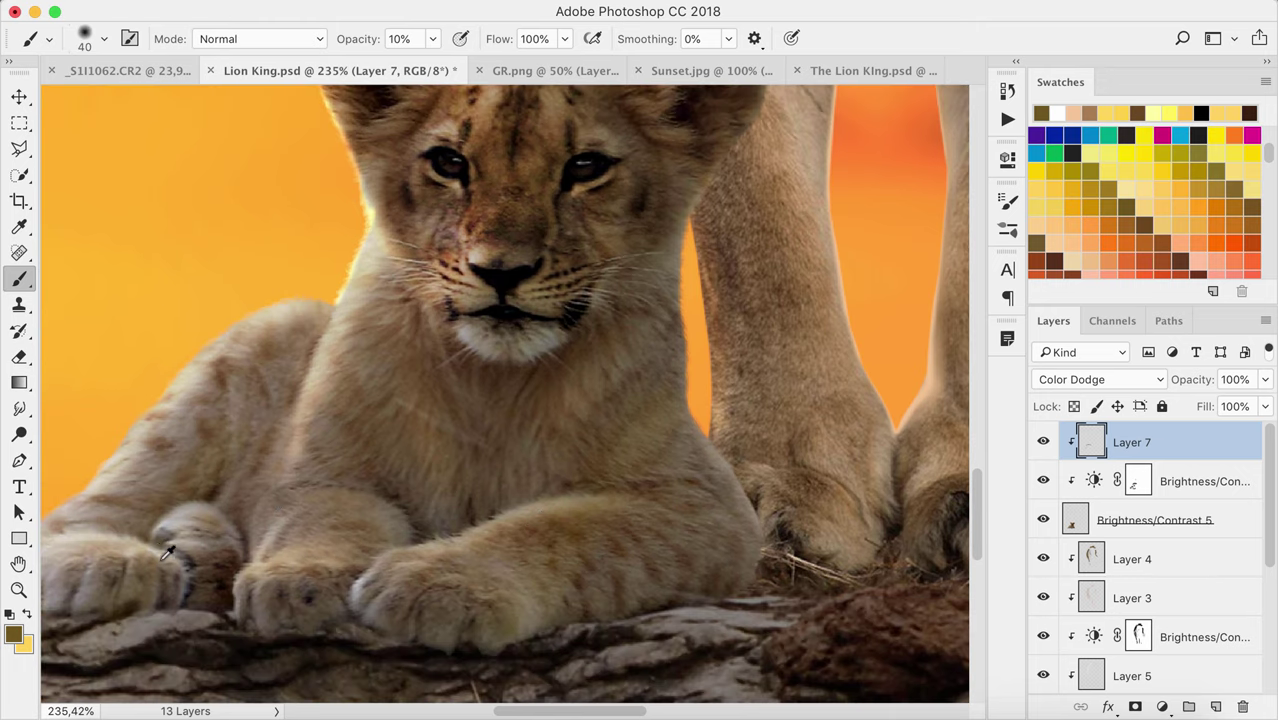
{"action": "key", "text": "bracketright"}
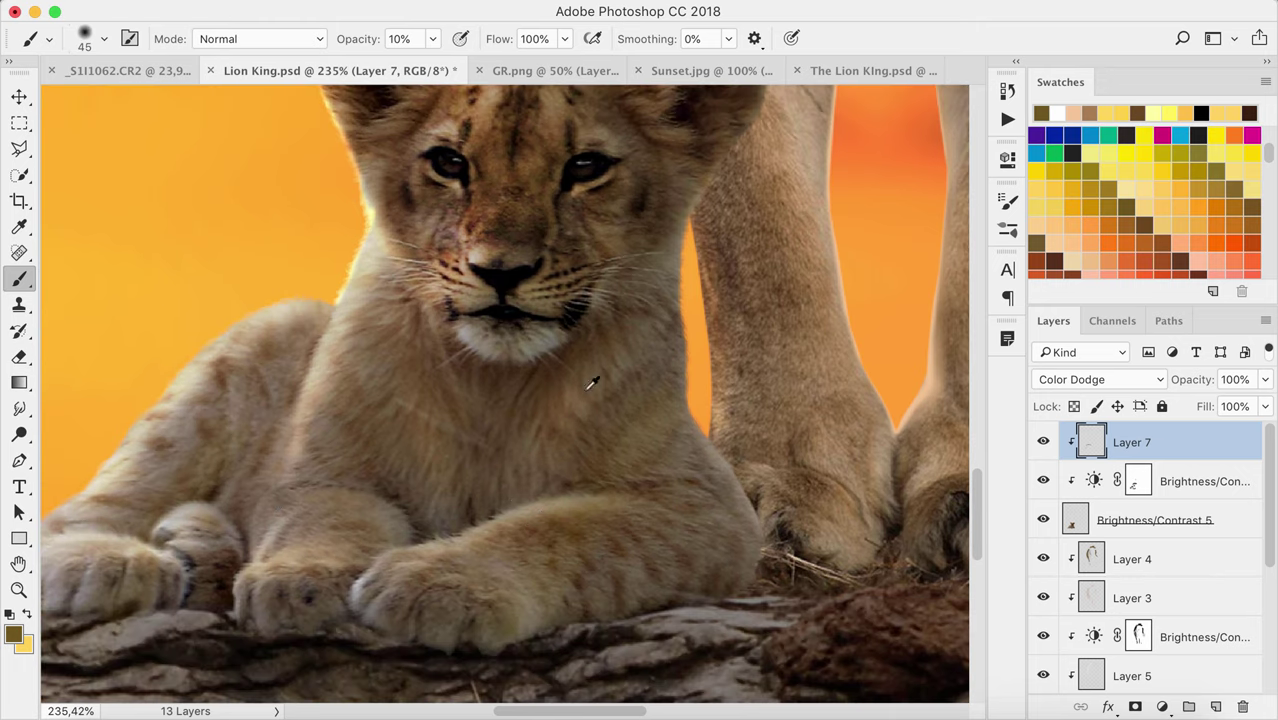
{"action": "scroll", "coordinate": [424, 420], "scroll_direction": "down", "scroll_amount": 5}
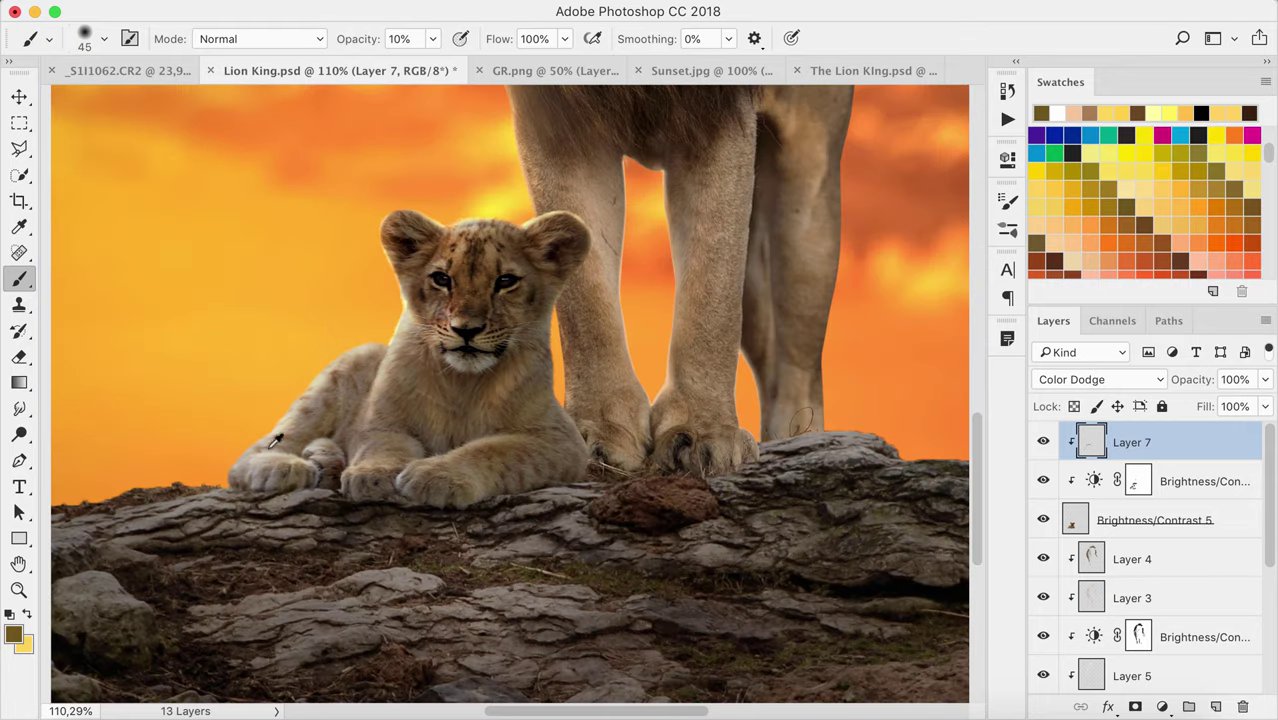
Add finer full-opacity highlight strokes on the cub with a small brush tip
{"action": "key", "text": "0"}
{"action": "key", "text": "bracketleft"}
{"action": "key", "text": "bracketleft"}
{"action": "key", "text": "bracketleft"}
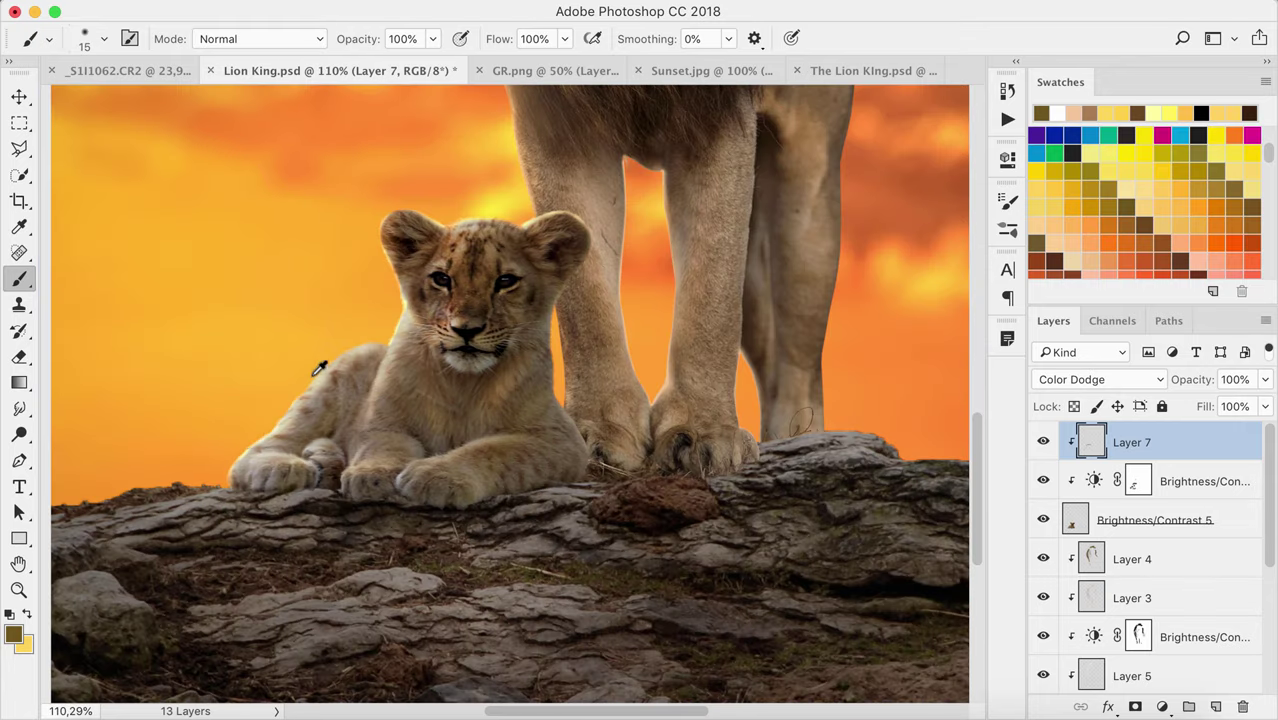
{"action": "scroll", "coordinate": [466, 352], "scroll_direction": "down", "scroll_amount": 3}
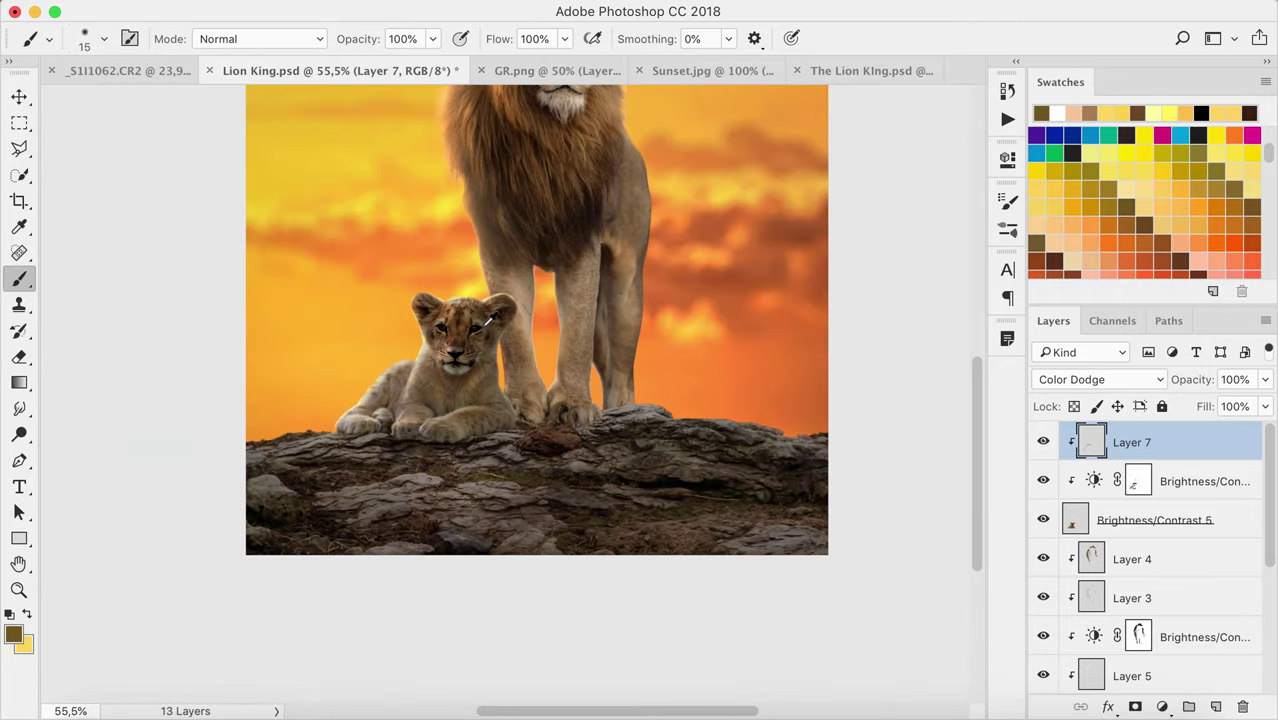
{"action": "key", "text": "bracketright"}
{"action": "key", "text": "bracketright"}
{"action": "key", "text": "bracketright"}
{"action": "key", "text": "bracketright"}
{"action": "key", "text": "bracketright"}
{"action": "key", "text": "bracketright"}
{"action": "key", "text": "bracketright"}
{"action": "key", "text": "bracketright"}
{"action": "key", "text": "bracketright"}
{"action": "key", "text": "bracketright"}
{"action": "key", "text": "bracketright"}
{"action": "key", "text": "bracketright"}
{"action": "scroll", "coordinate": [490, 272], "scroll_direction": "down", "scroll_amount": 2}
{"action": "key", "text": "bracketright"}
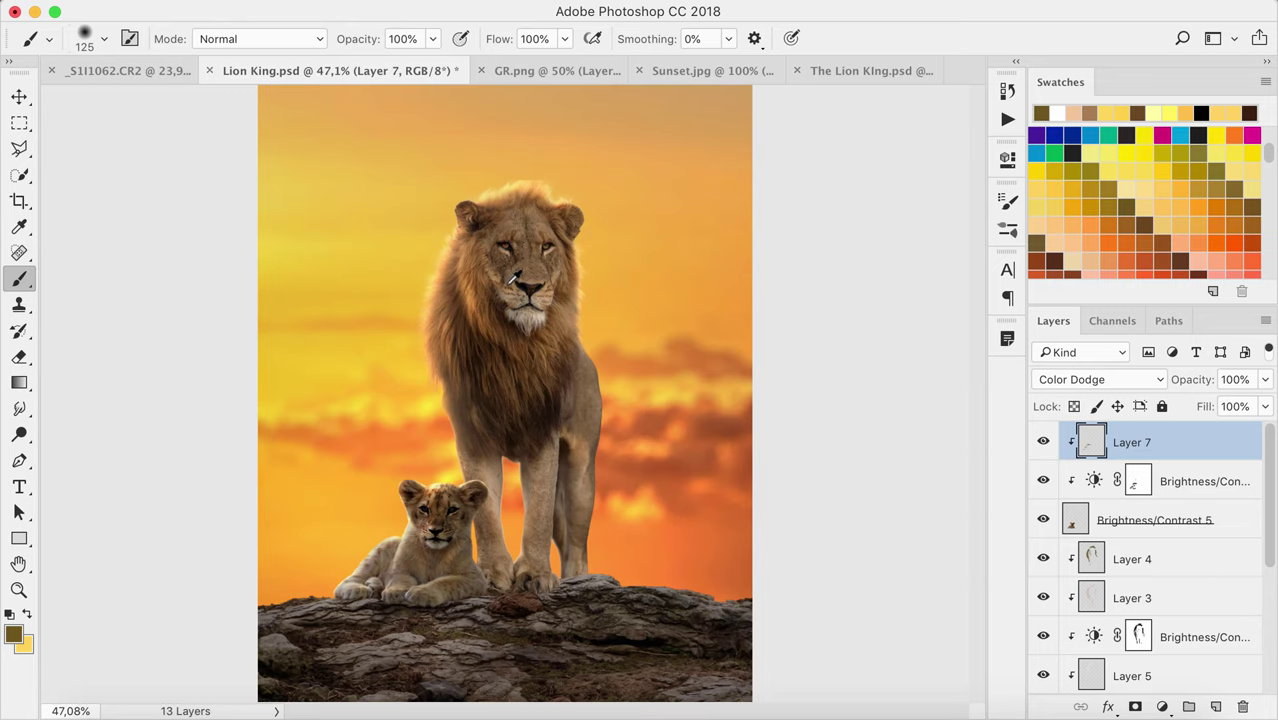
{"action": "left_click", "coordinate": [20, 97]}
{"action": "scroll", "coordinate": [688, 375], "scroll_direction": "down", "scroll_amount": 1}
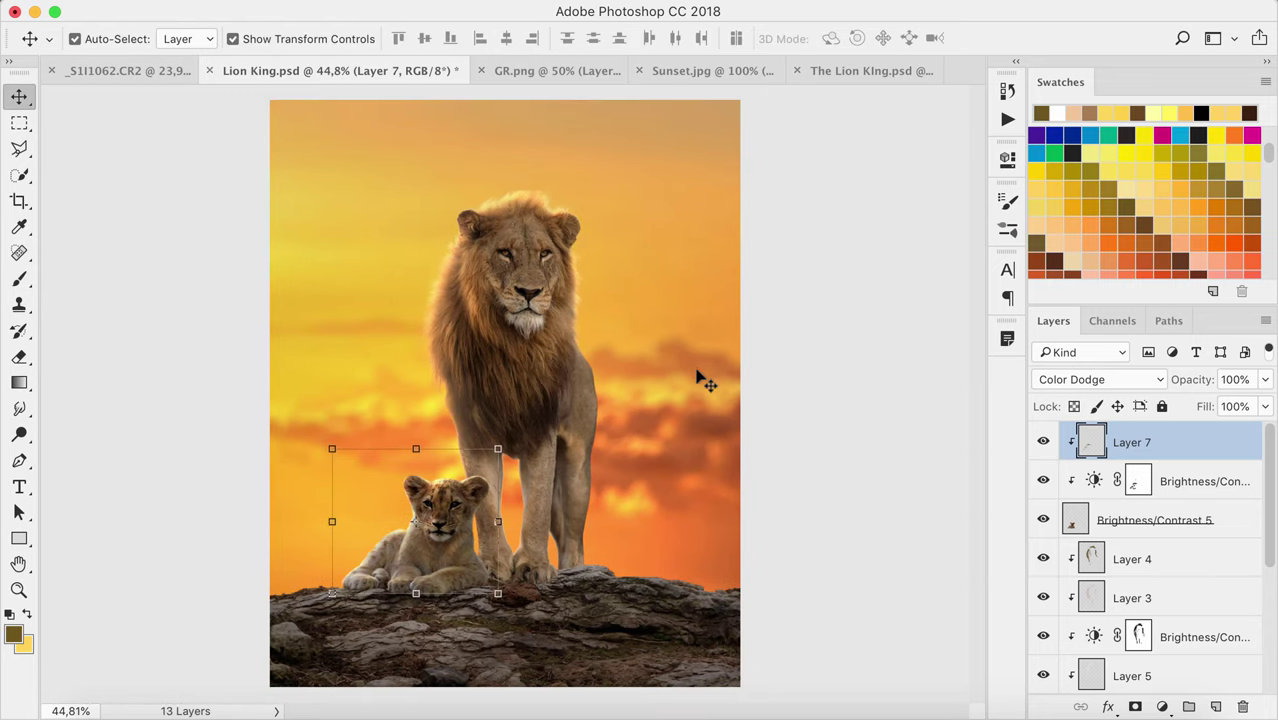
{"action": "scroll", "coordinate": [1188, 558], "scroll_direction": "down", "scroll_amount": 4}
Add a new Layer 8 set to Color Dodge above the rocks' layer
{"action": "scroll", "coordinate": [1188, 561], "scroll_direction": "down", "scroll_amount": 1}
{"action": "left_click", "coordinate": [1190, 545]}
{"action": "left_click", "coordinate": [1216, 707]}
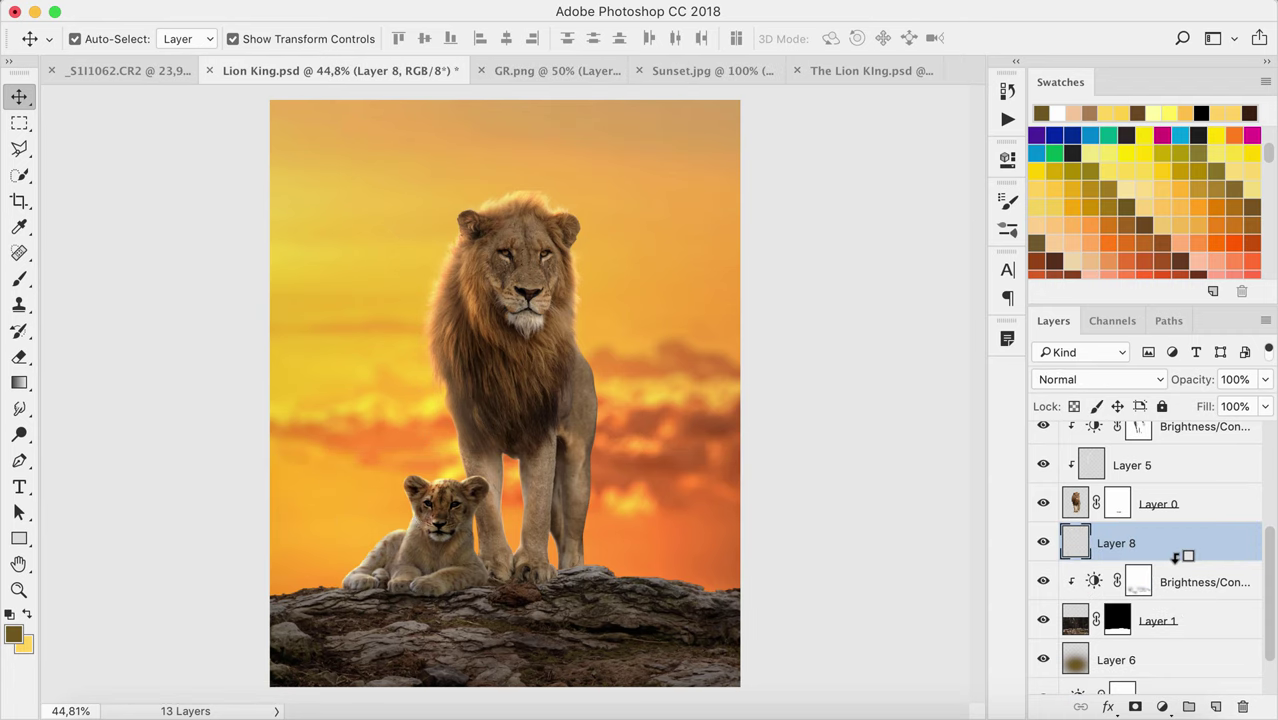
{"action": "left_click", "coordinate": [1098, 381]}
{"action": "left_click", "coordinate": [1075, 545]}
Brush a wide soft glow over the top of the rocky ground
{"action": "left_click", "coordinate": [19, 279]}
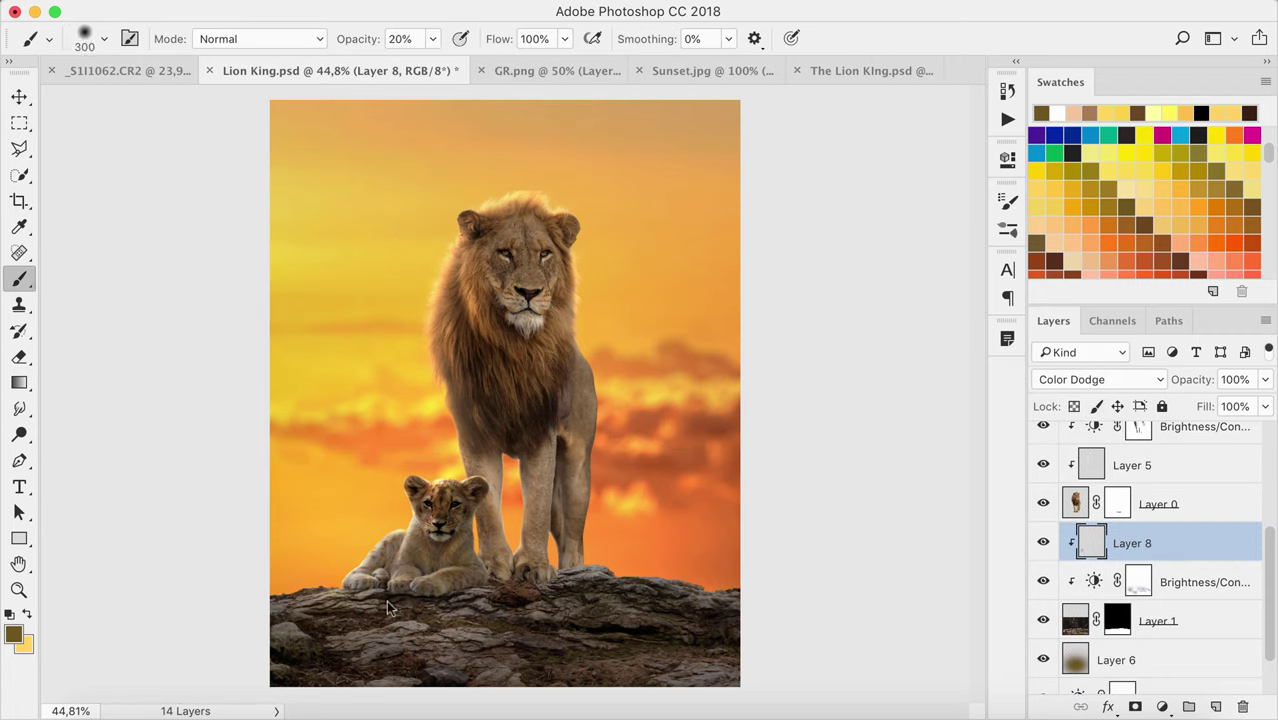
{"action": "key", "text": "bracketleft"}
{"action": "key", "text": "bracketleft"}
{"action": "key", "text": "bracketleft"}
{"action": "key", "text": "bracketleft"}
{"action": "key", "text": "bracketleft"}
{"action": "key", "text": "bracketleft"}
{"action": "key", "text": "bracketleft"}
{"action": "key", "text": "bracketleft"}
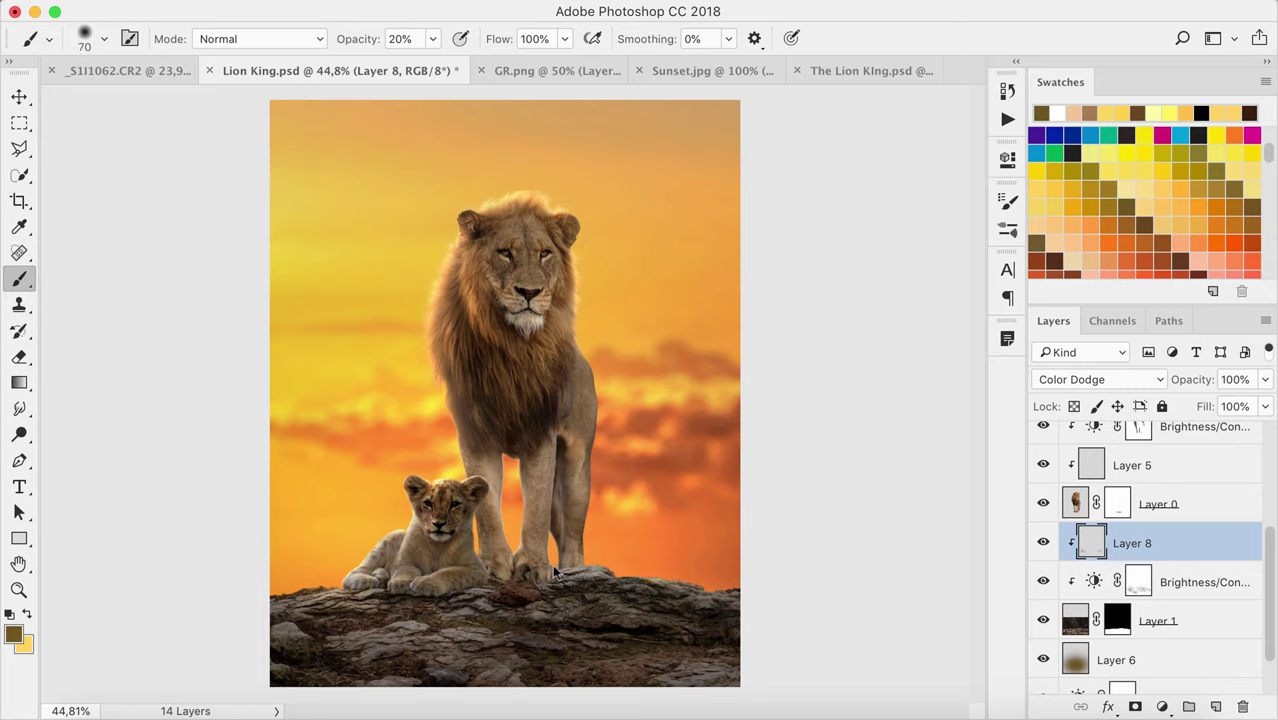
{"action": "key", "text": "bracketright"}
{"action": "key", "text": "bracketright"}
{"action": "key", "text": "bracketright"}
{"action": "key", "text": "bracketright"}
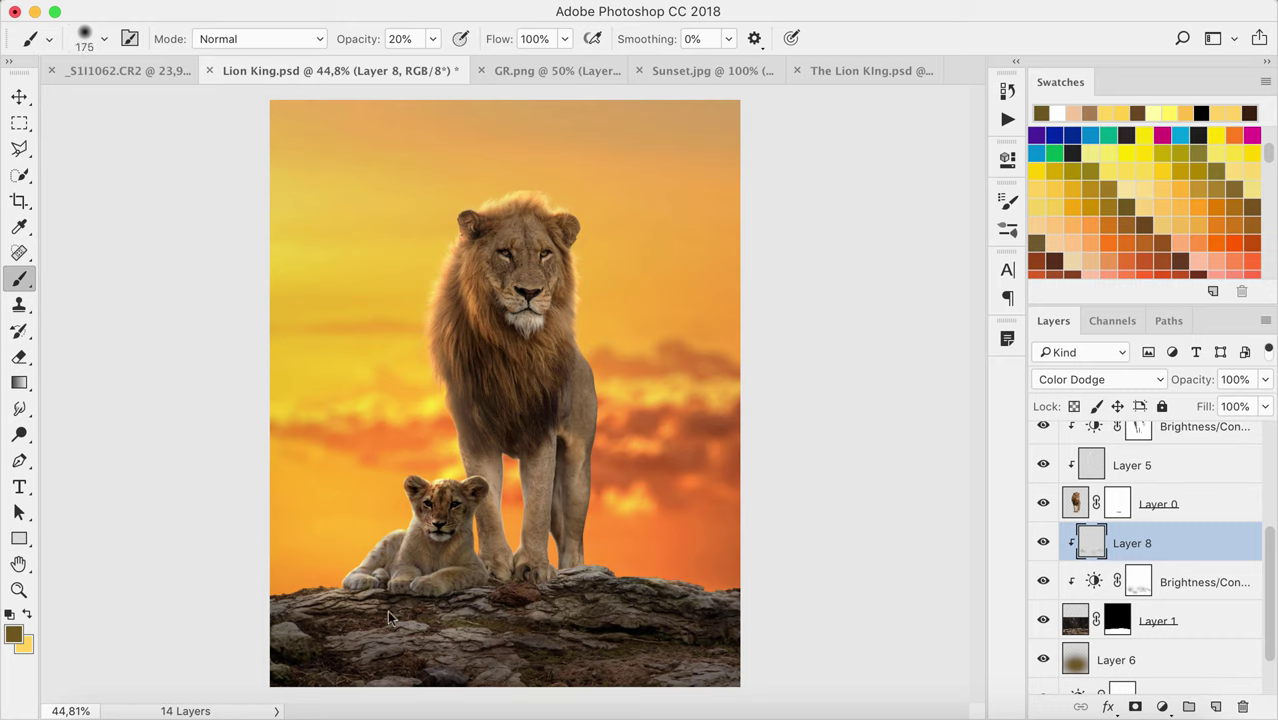
{"action": "key", "text": "bracketright"}
{"action": "key", "text": "bracketright"}
{"action": "key", "text": "bracketright"}
{"action": "left_click", "coordinate": [19, 96]}
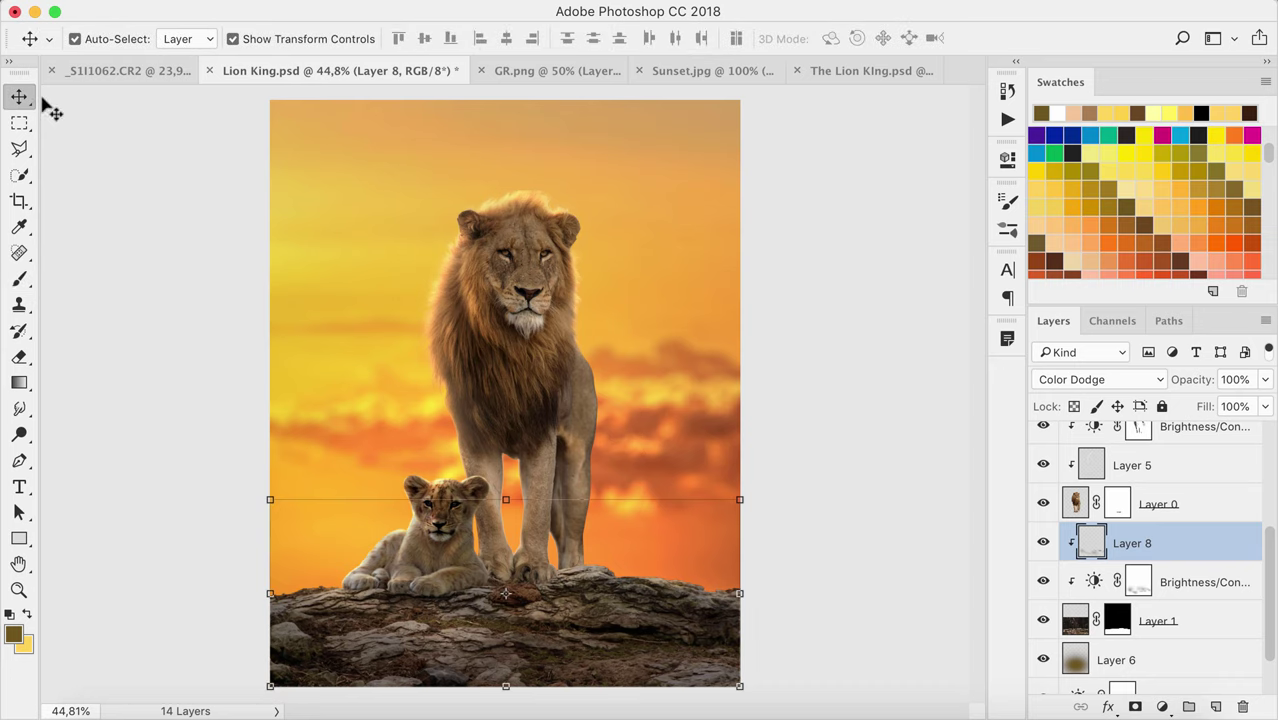
Add a new Overlay layer clipped above Layer 0, with white as the brush colour
{"action": "left_click", "coordinate": [1180, 505]}
{"action": "left_click", "coordinate": [1216, 707]}
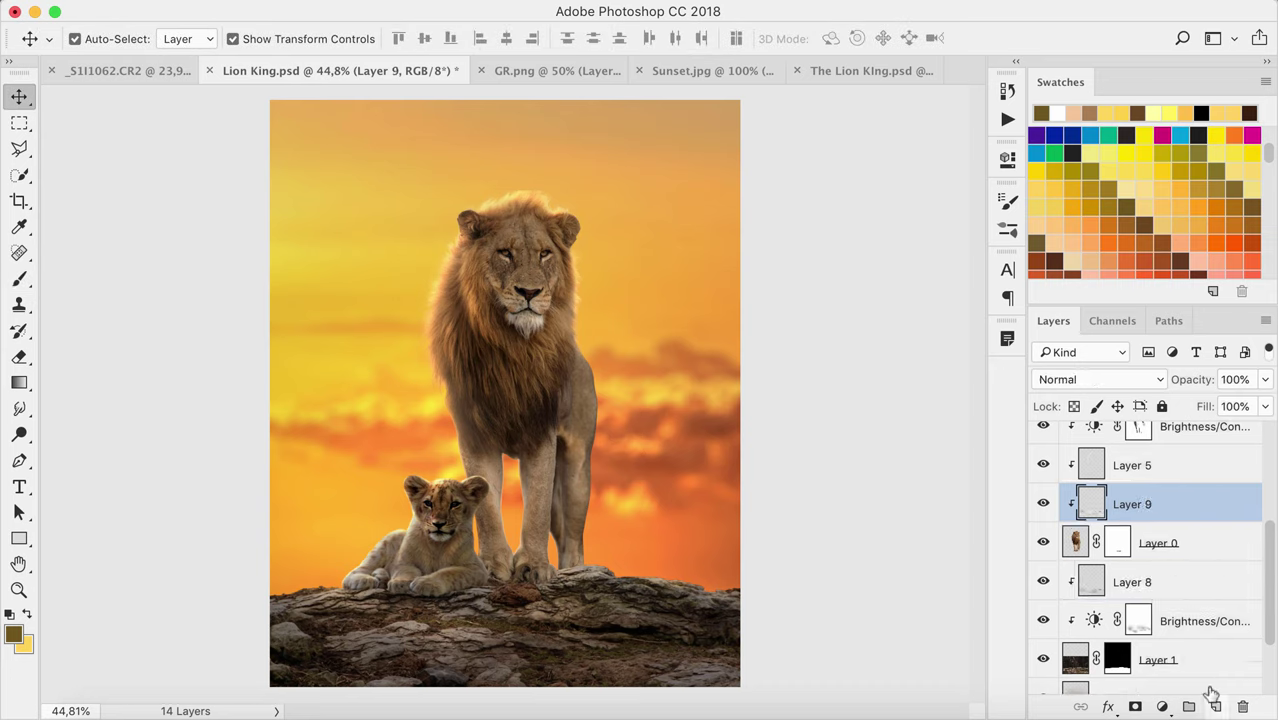
{"action": "left_click", "coordinate": [1117, 379]}
{"action": "left_click", "coordinate": [1060, 609]}
{"action": "key", "text": "b"}
{"action": "left_click", "coordinate": [1057, 113]}
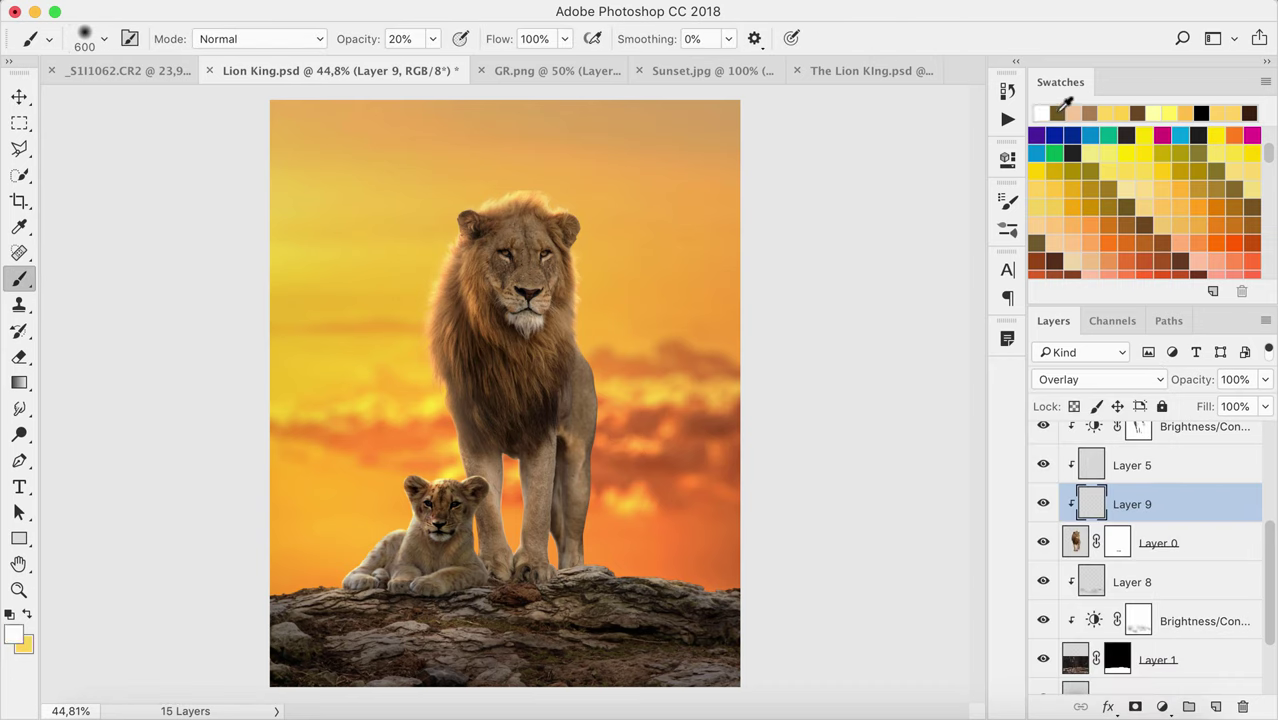
Paint soft white light over the lions with a large soft brush
{"action": "key", "text": "bracketleft"}
{"action": "key", "text": "bracketleft"}
{"action": "key", "text": "bracketright"}
{"action": "key", "text": "bracketright"}
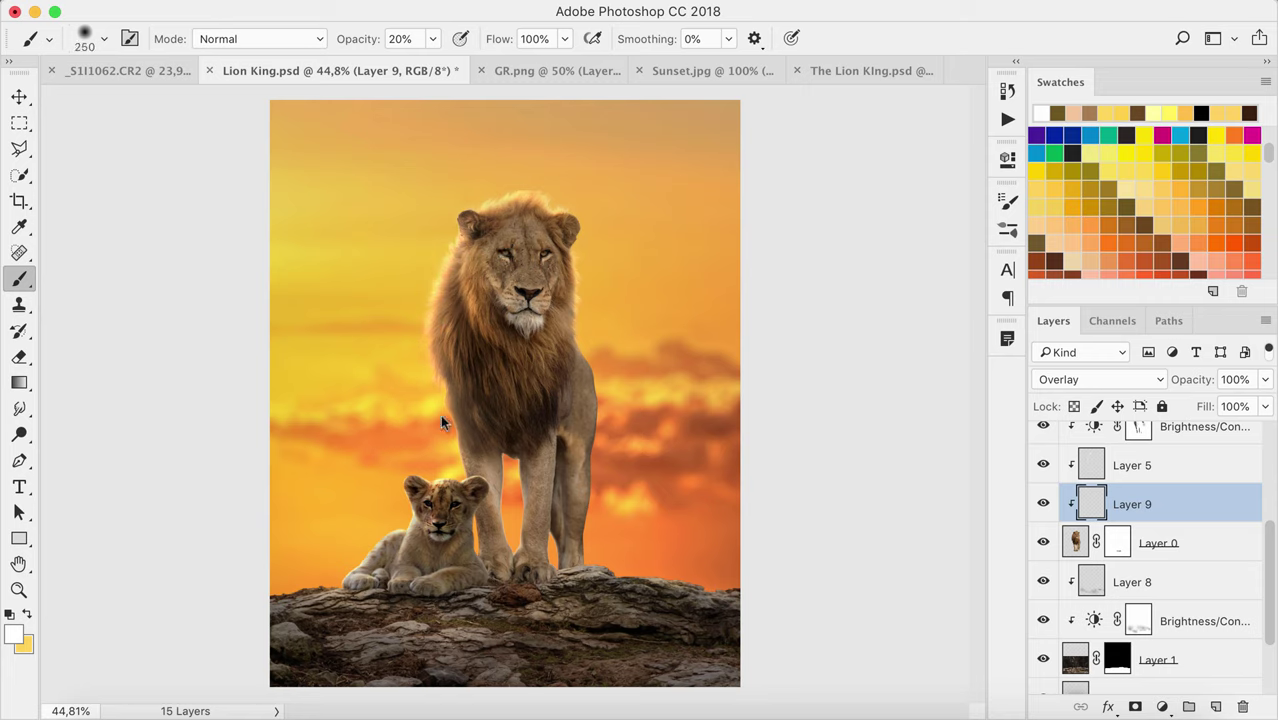
{"action": "key", "text": "bracketleft"}
{"action": "key", "text": "bracketleft"}
{"action": "key", "text": "bracketleft"}
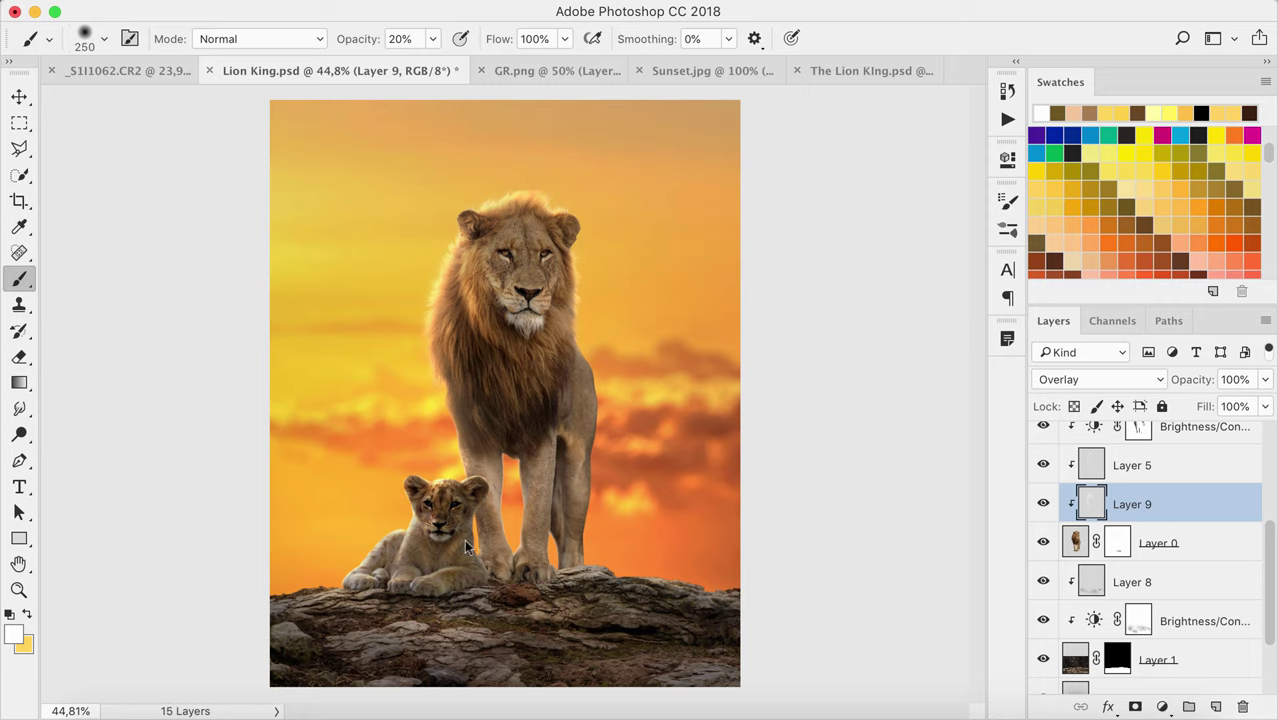
{"action": "key", "text": "bracketleft"}
{"action": "key", "text": "bracketleft"}
{"action": "key", "text": "bracketleft"}
{"action": "key", "text": "bracketleft"}
{"action": "key", "text": "bracketleft"}
{"action": "left_click", "coordinate": [1130, 465]}
On Layer 3, sample a brown fur colour and set a fine brush at 100% opacity
{"action": "scroll", "coordinate": [1150, 460], "scroll_direction": "up", "scroll_amount": 2}
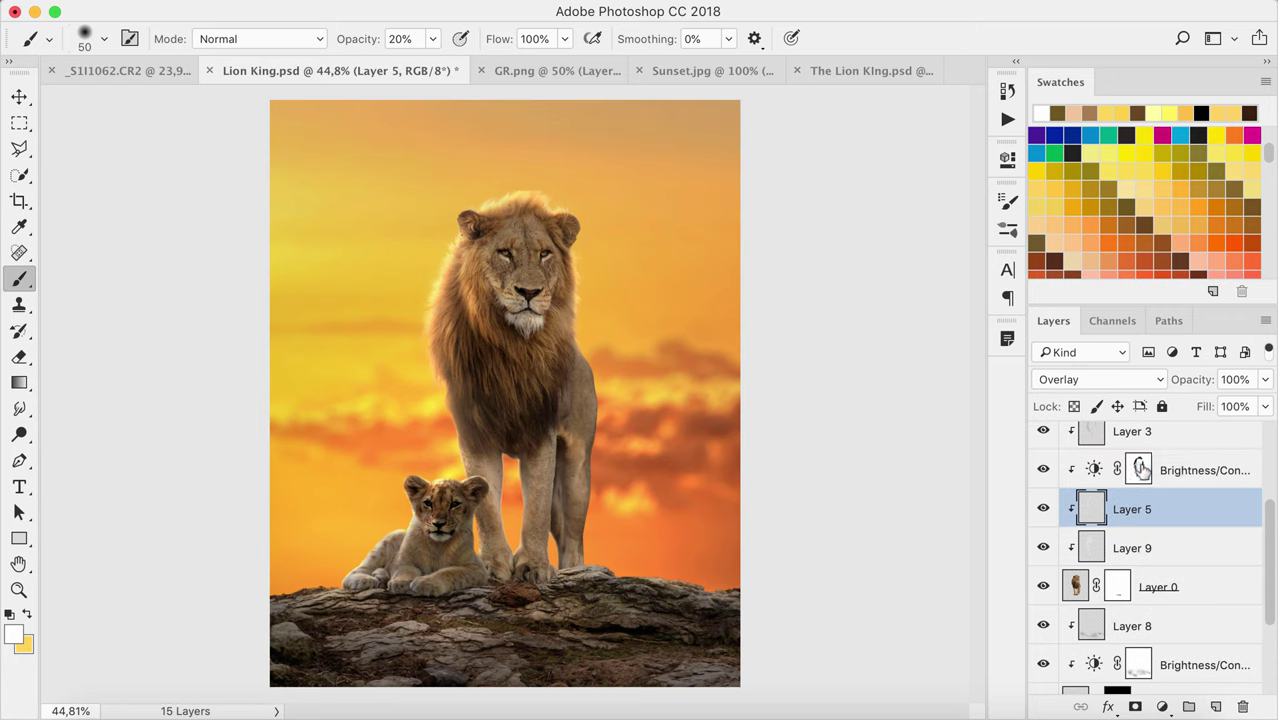
{"action": "left_click", "coordinate": [1165, 442]}
{"action": "left_click", "coordinate": [507, 416], "text": "alt"}
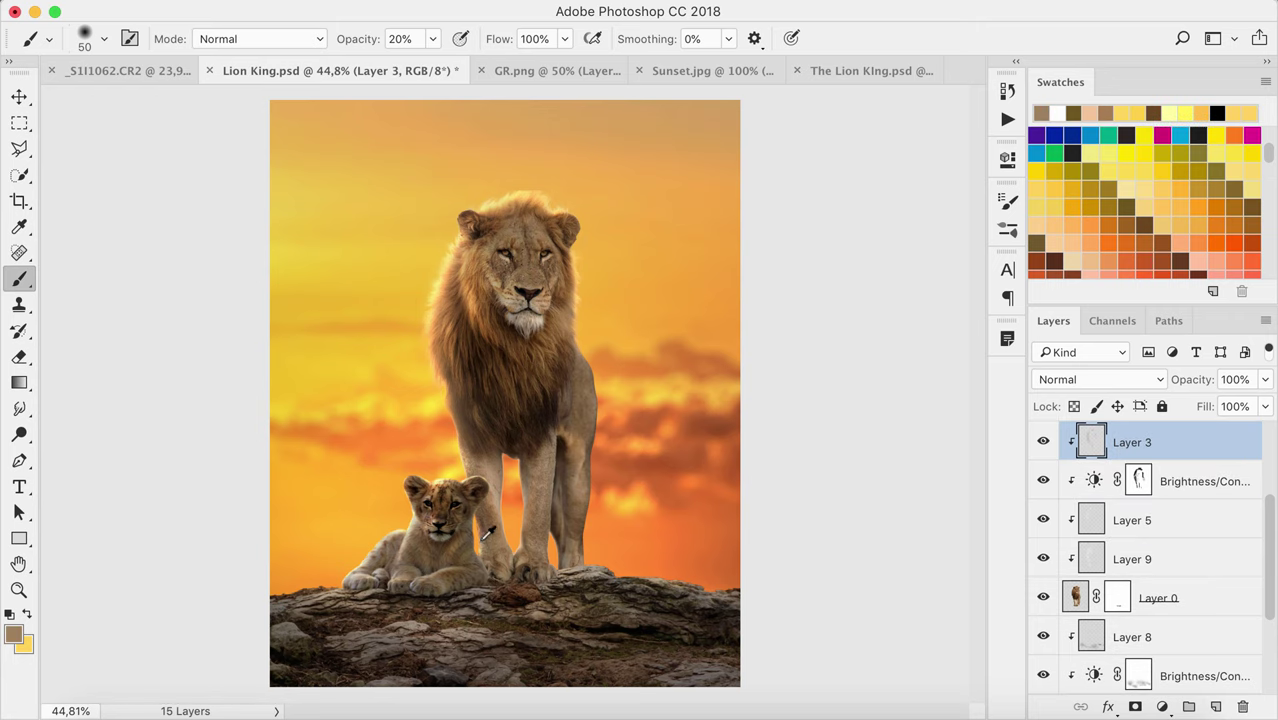
{"action": "scroll", "coordinate": [485, 545], "scroll_direction": "up", "scroll_amount": 5}
{"action": "key", "text": "bracketleft"}
{"action": "key", "text": "bracketleft"}
{"action": "key", "text": "bracketleft"}
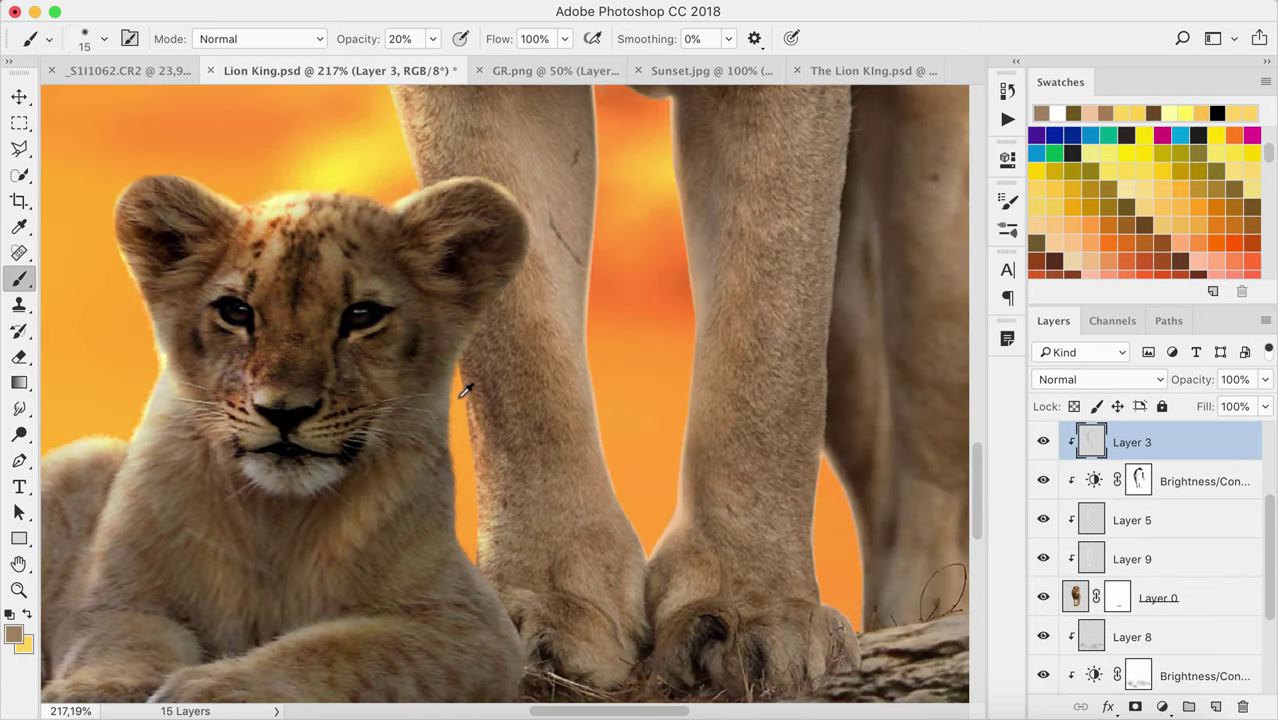
{"action": "key", "text": "0"}
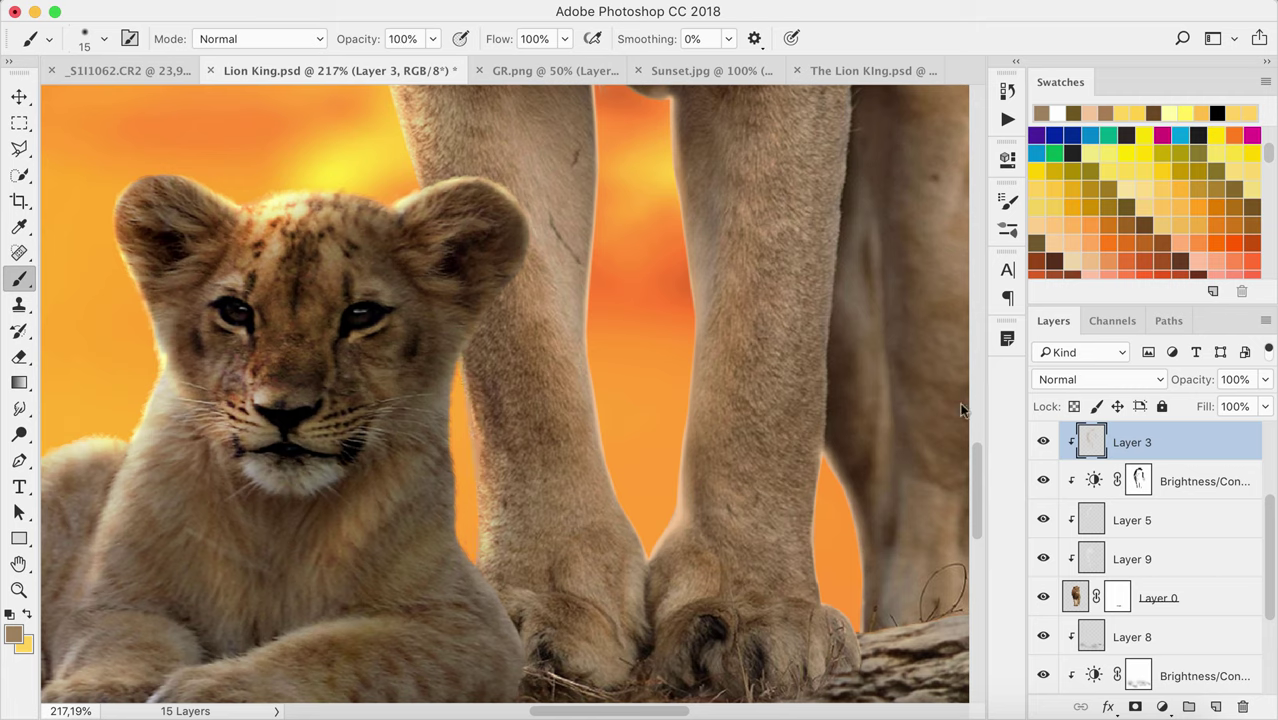
Add an Overlay layer above Layer 3 and brush a white highlight along the lion's leg edge
{"action": "left_click", "coordinate": [1215, 706]}
{"action": "left_click", "coordinate": [1098, 379]}
{"action": "left_click", "coordinate": [1060, 601]}
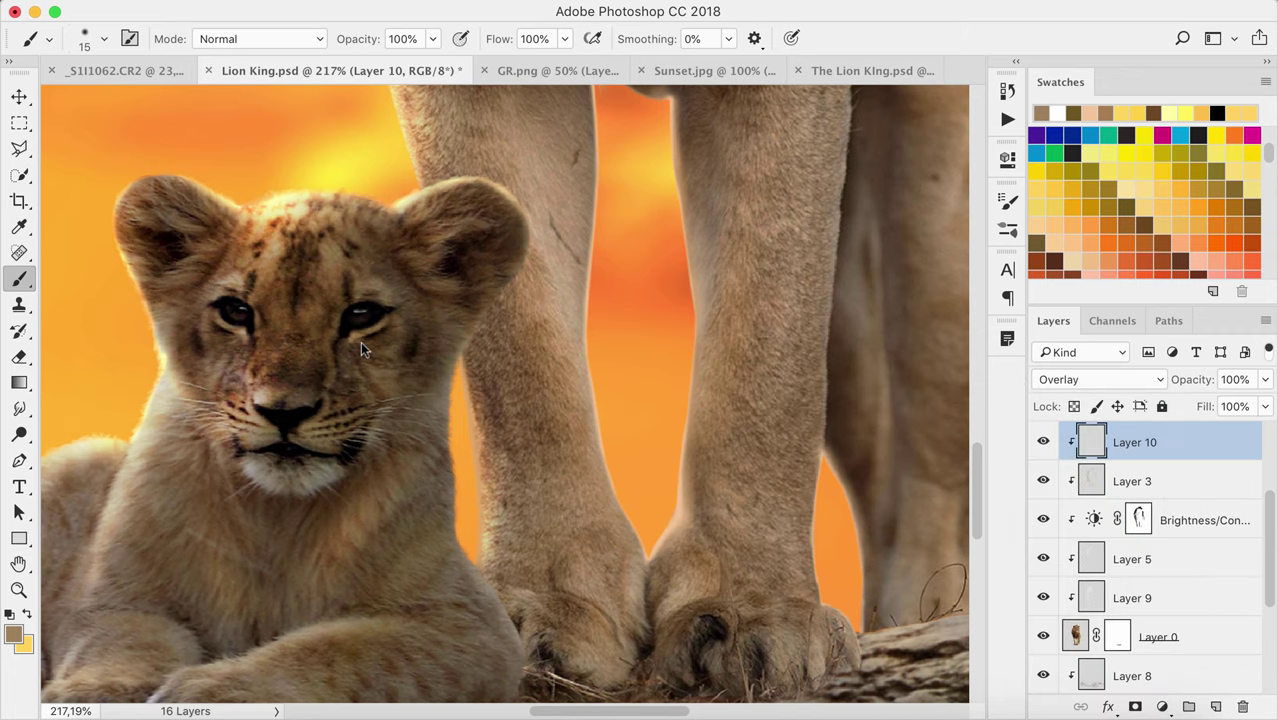
{"action": "left_click", "coordinate": [1057, 111]}
{"action": "left_click_drag", "start_coordinate": [470, 409], "coordinate": [476, 447]}
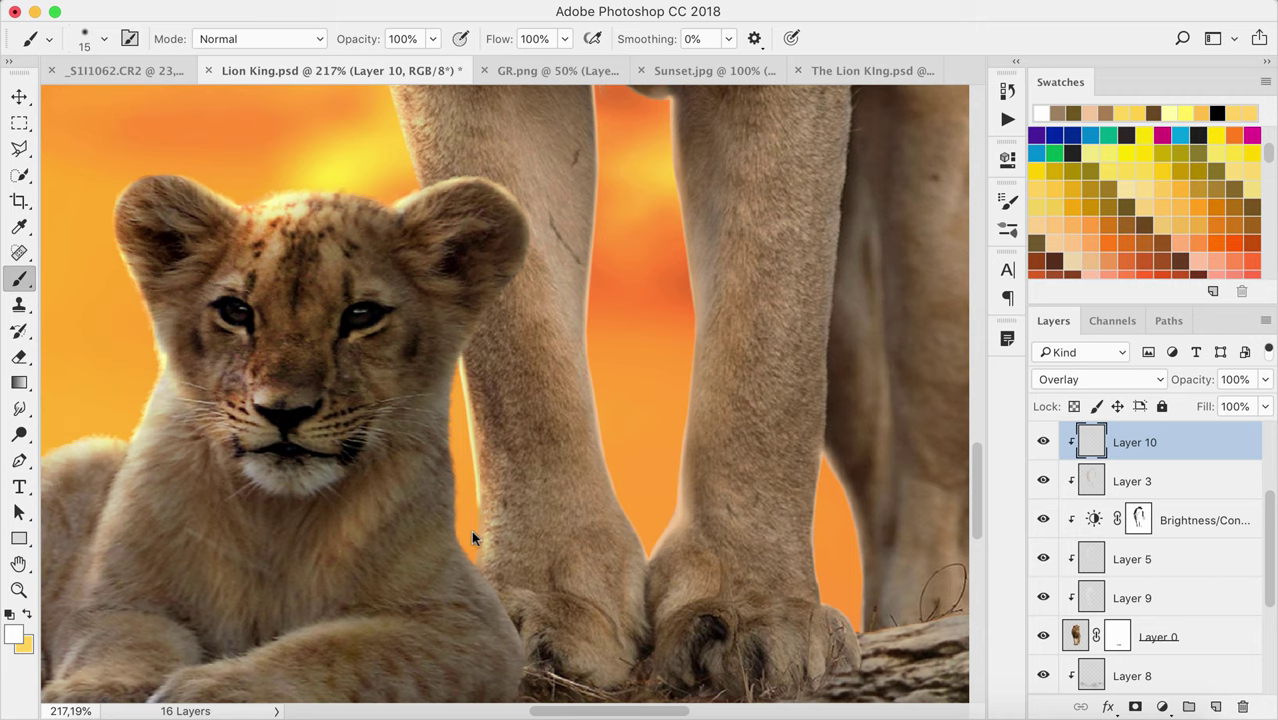
Set the white brush to 10% opacity and size 10
{"action": "key", "text": "1"}
{"action": "key", "text": "bracketright"}
{"action": "key", "text": "bracketright"}
{"action": "key", "text": "bracketleft"}
{"action": "key", "text": "bracketleft"}
{"action": "key", "text": "bracketleft"}
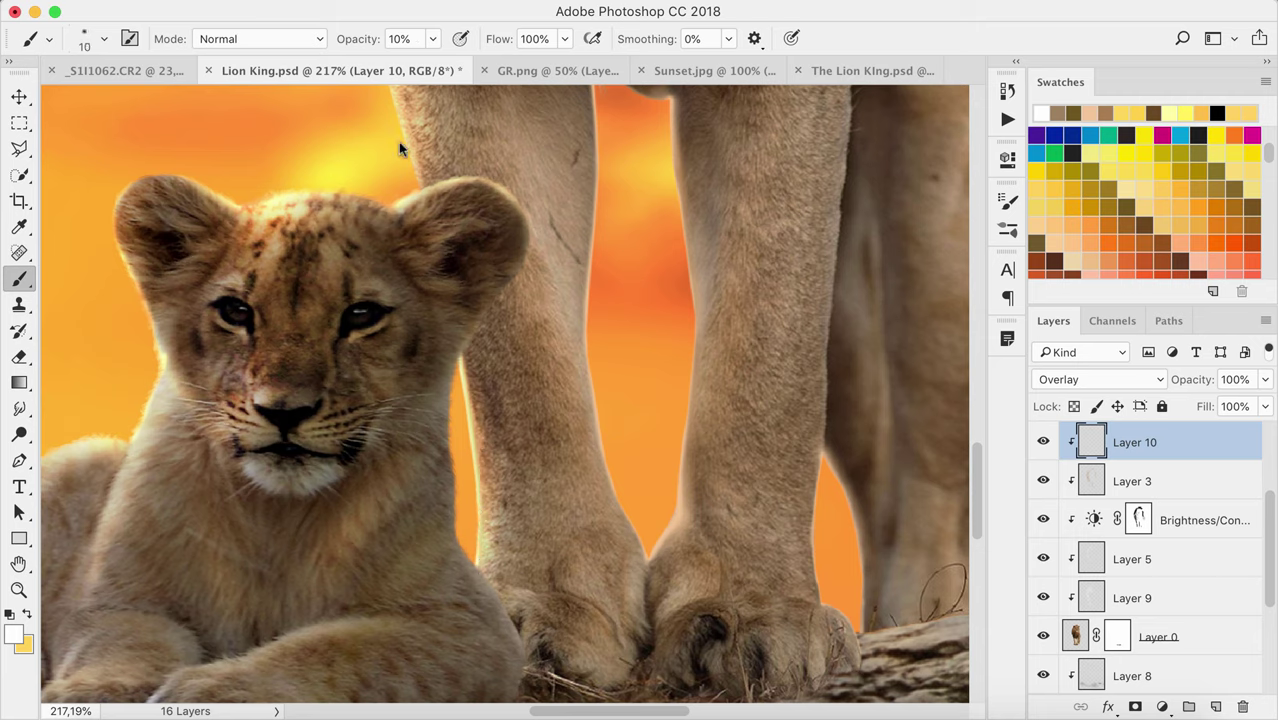
{"action": "scroll", "coordinate": [400, 115], "scroll_direction": "down", "scroll_amount": 3}
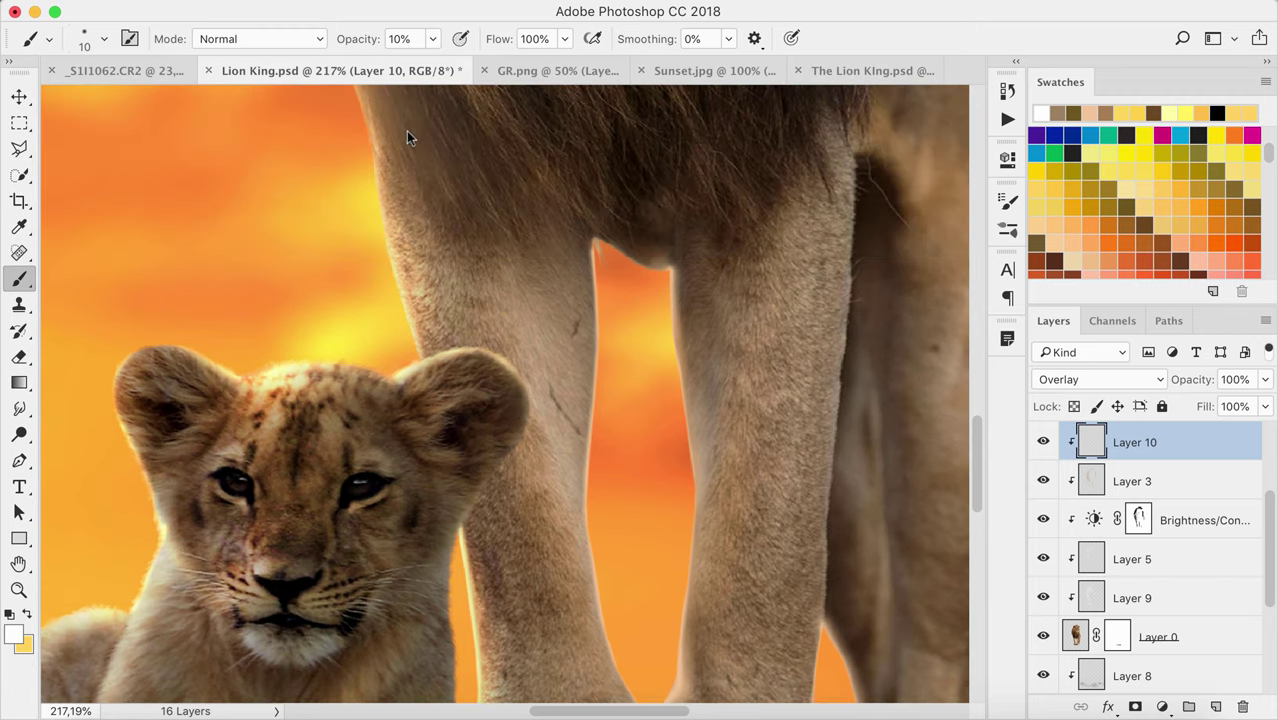
{"action": "scroll", "coordinate": [406, 125], "scroll_direction": "down", "scroll_amount": 3}
{"action": "scroll", "coordinate": [414, 122], "scroll_direction": "down", "scroll_amount": 3}
{"action": "scroll", "coordinate": [414, 122], "scroll_direction": "down", "scroll_amount": 1}
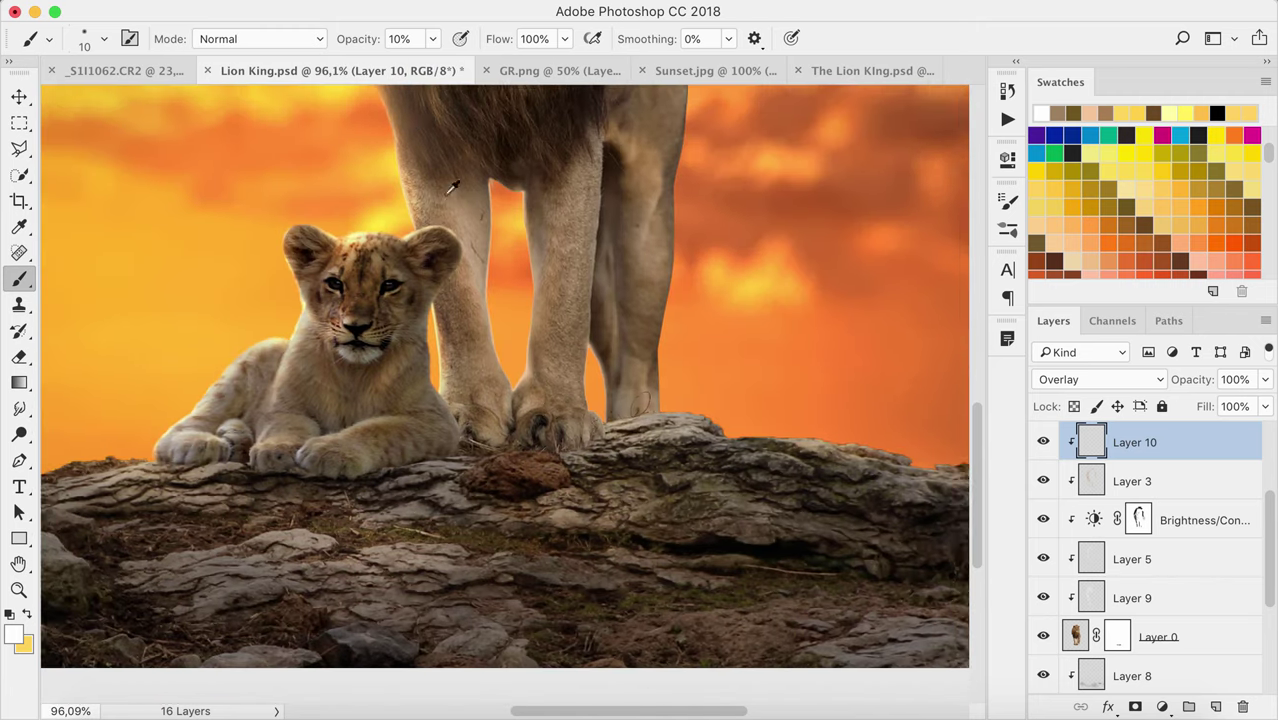
{"action": "scroll", "coordinate": [440, 180], "scroll_direction": "down", "scroll_amount": 1}
{"action": "scroll", "coordinate": [465, 230], "scroll_direction": "down", "scroll_amount": 1}
{"action": "scroll", "coordinate": [475, 240], "scroll_direction": "down", "scroll_amount": 2}
{"action": "scroll", "coordinate": [478, 240], "scroll_direction": "down", "scroll_amount": 1}
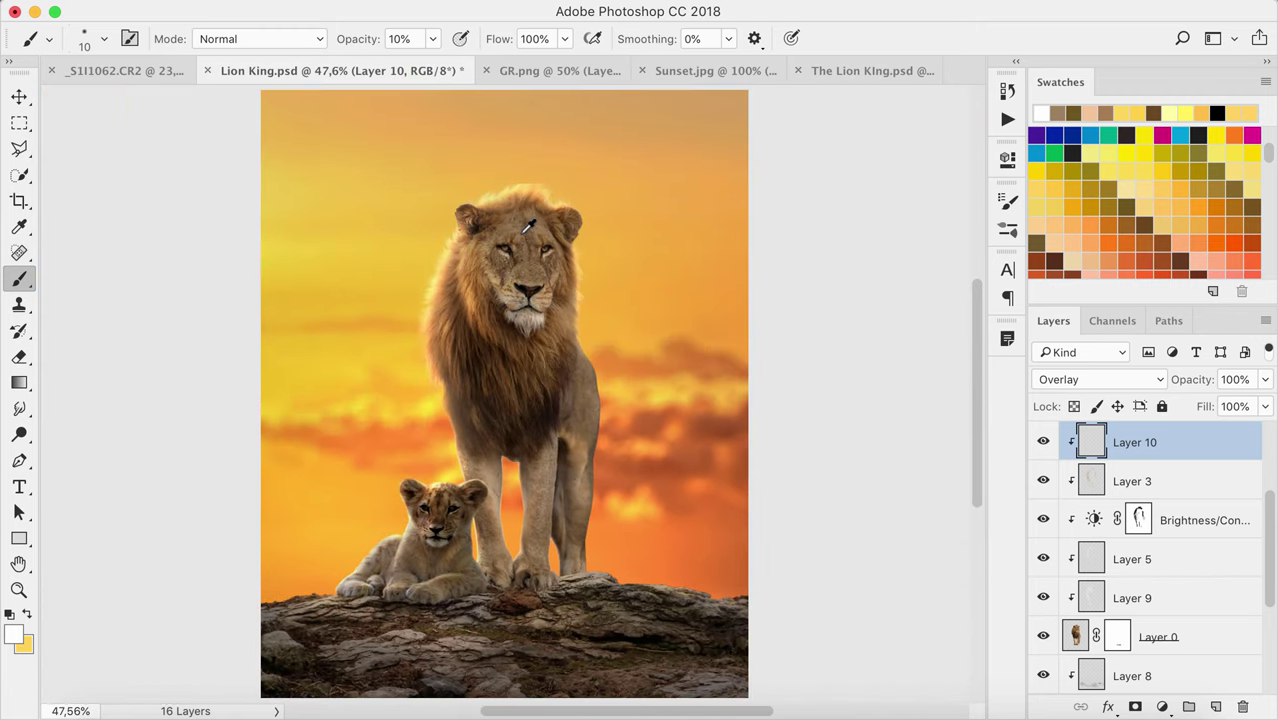
Select the adult lion's Layer 0, zoom into the top of the mane, and pick the Smudge tool
{"action": "key", "text": "v"}
{"action": "left_click", "coordinate": [150, 160]}
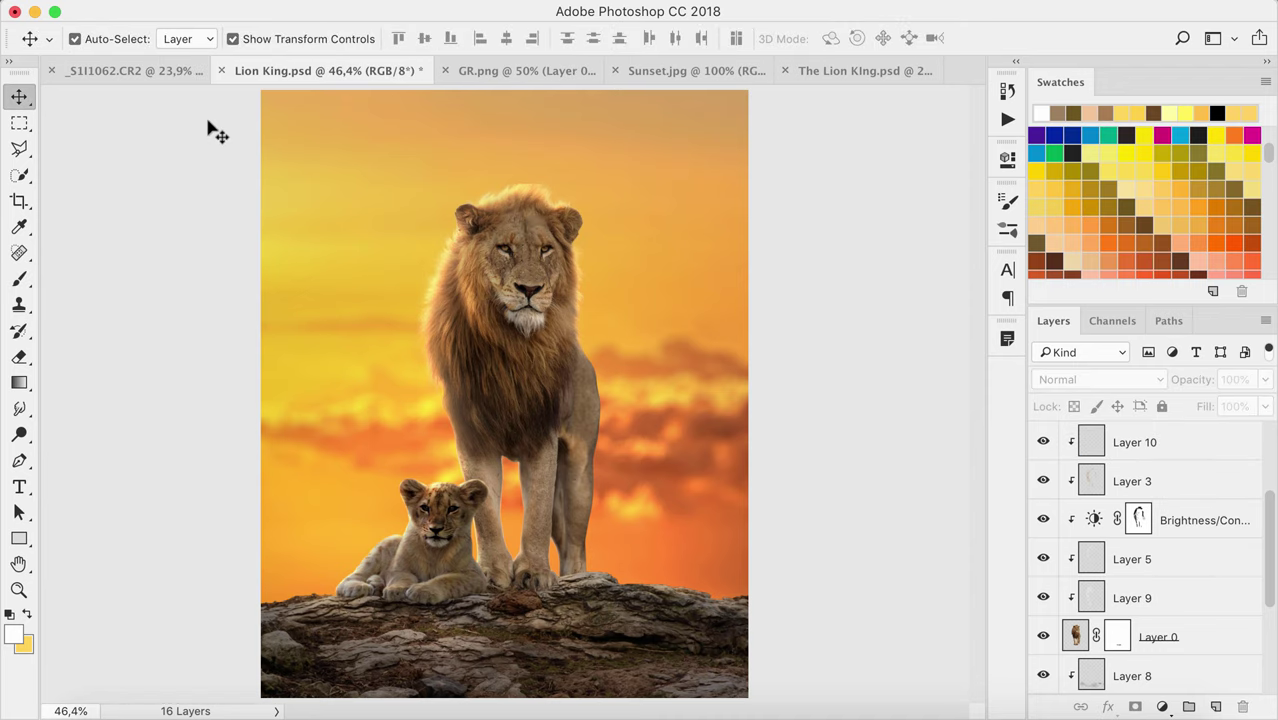
{"action": "left_click", "coordinate": [1076, 630]}
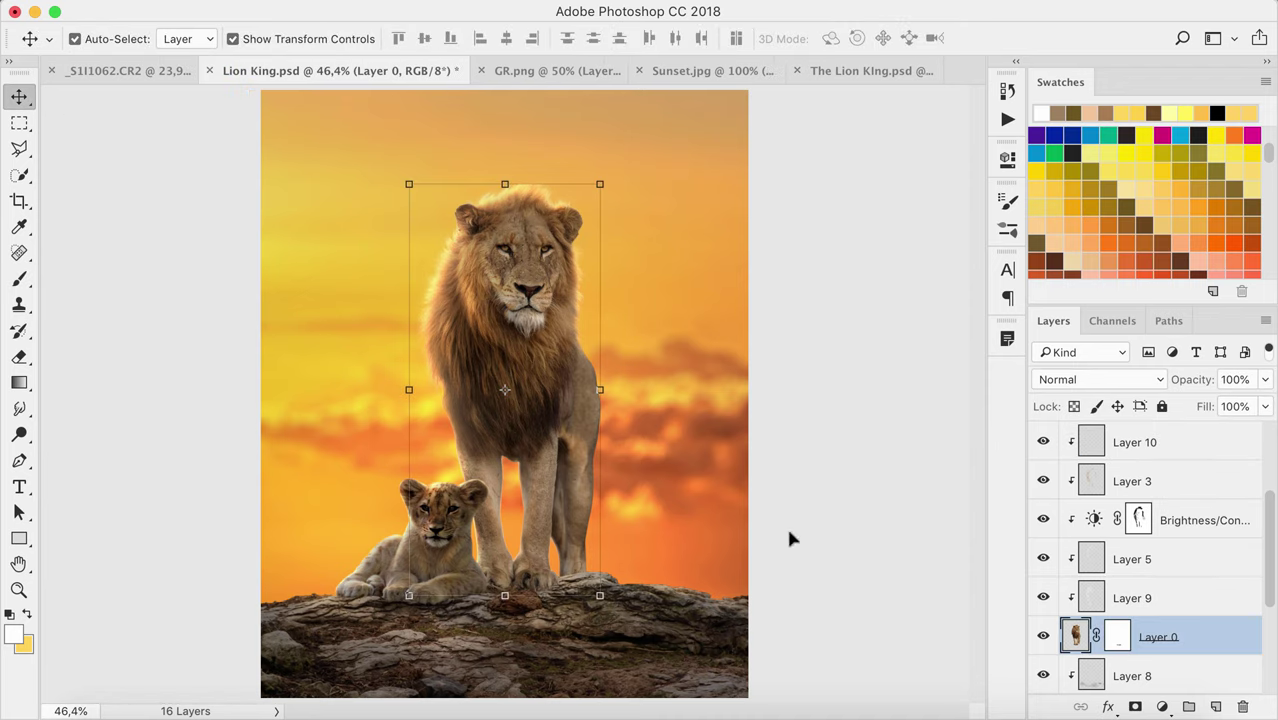
{"action": "key", "text": "e"}
{"action": "scroll", "coordinate": [534, 148], "scroll_direction": "up", "scroll_amount": 2}
{"action": "scroll", "coordinate": [534, 148], "scroll_direction": "up", "scroll_amount": 3}
{"action": "key", "text": "0"}
{"action": "key", "text": "bracketright"}
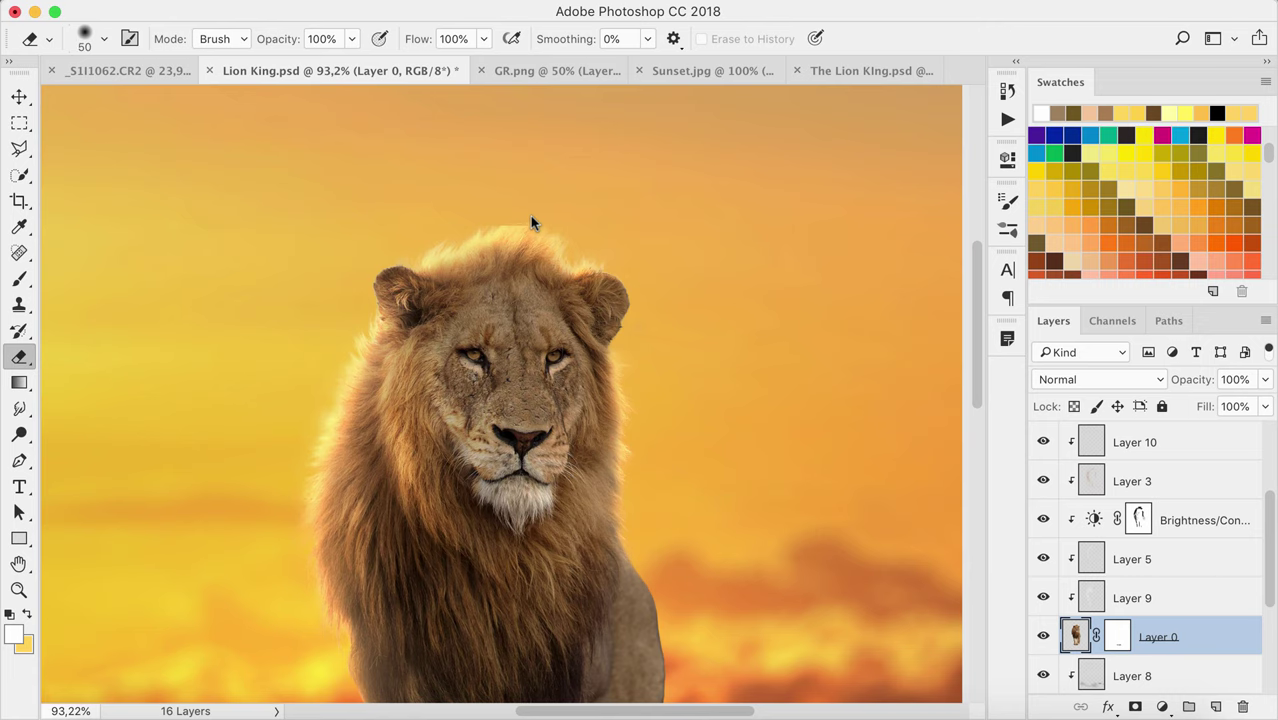
{"action": "scroll", "coordinate": [498, 213], "scroll_direction": "up", "scroll_amount": 4}
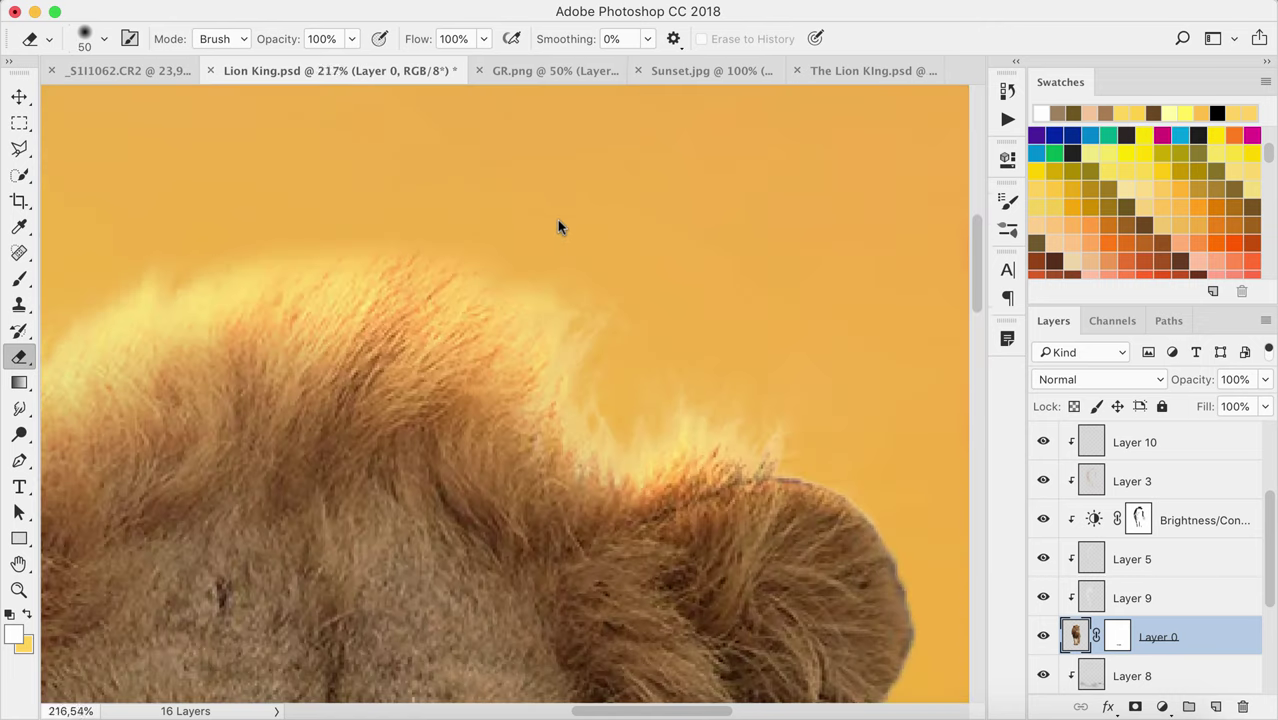
{"action": "scroll", "coordinate": [557, 219], "scroll_direction": "up", "scroll_amount": 4}
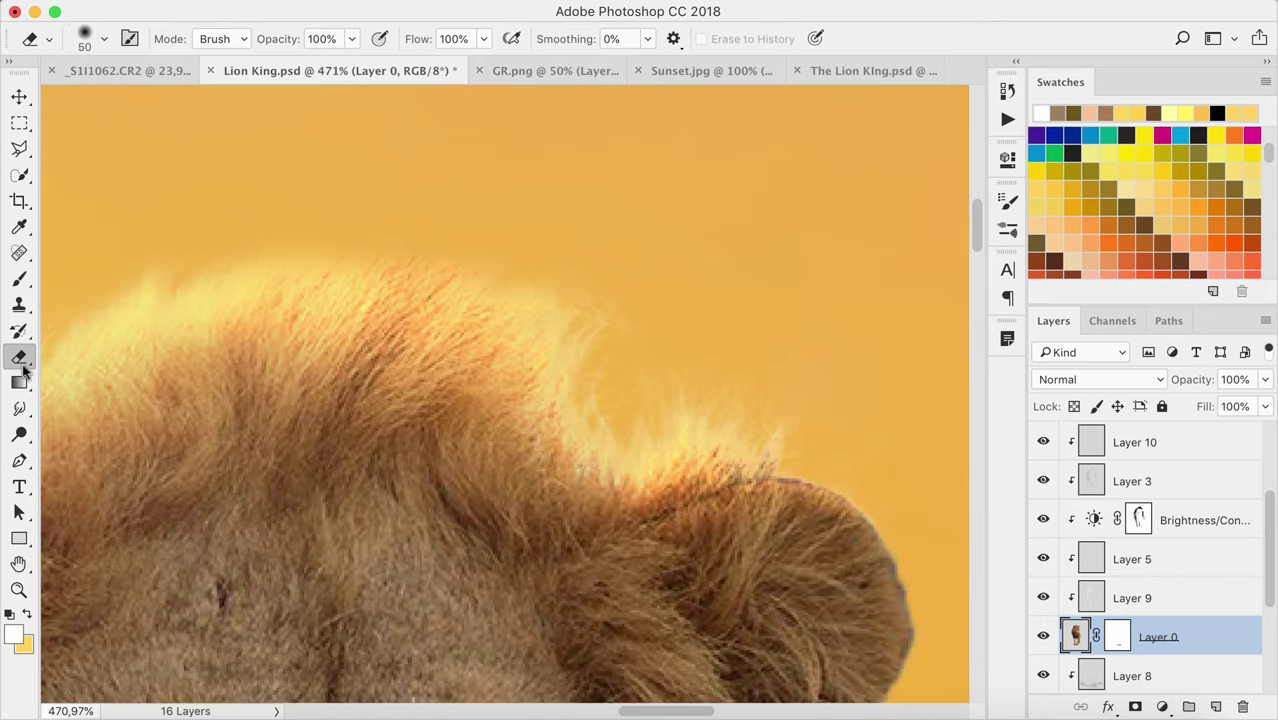
{"action": "left_click", "coordinate": [19, 407]}
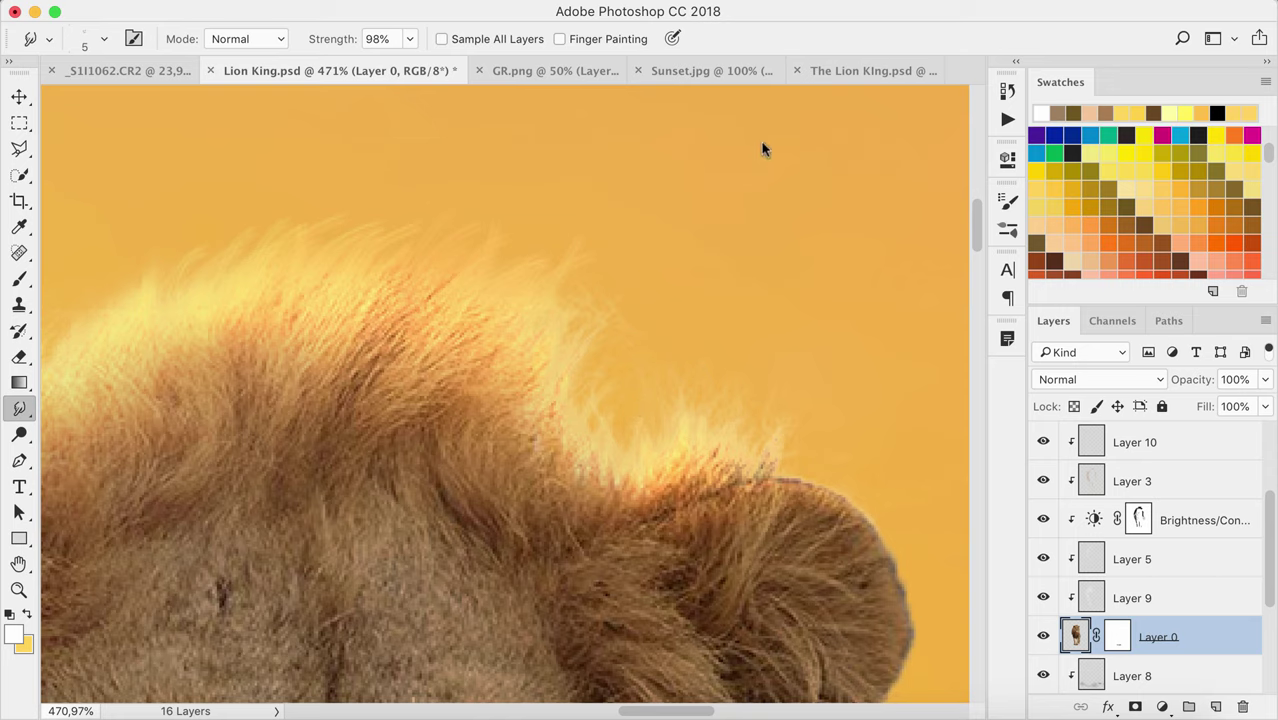
In The Lion KIng.psd document, select Layer 3, which holds the lion
{"action": "left_click", "coordinate": [873, 70]}
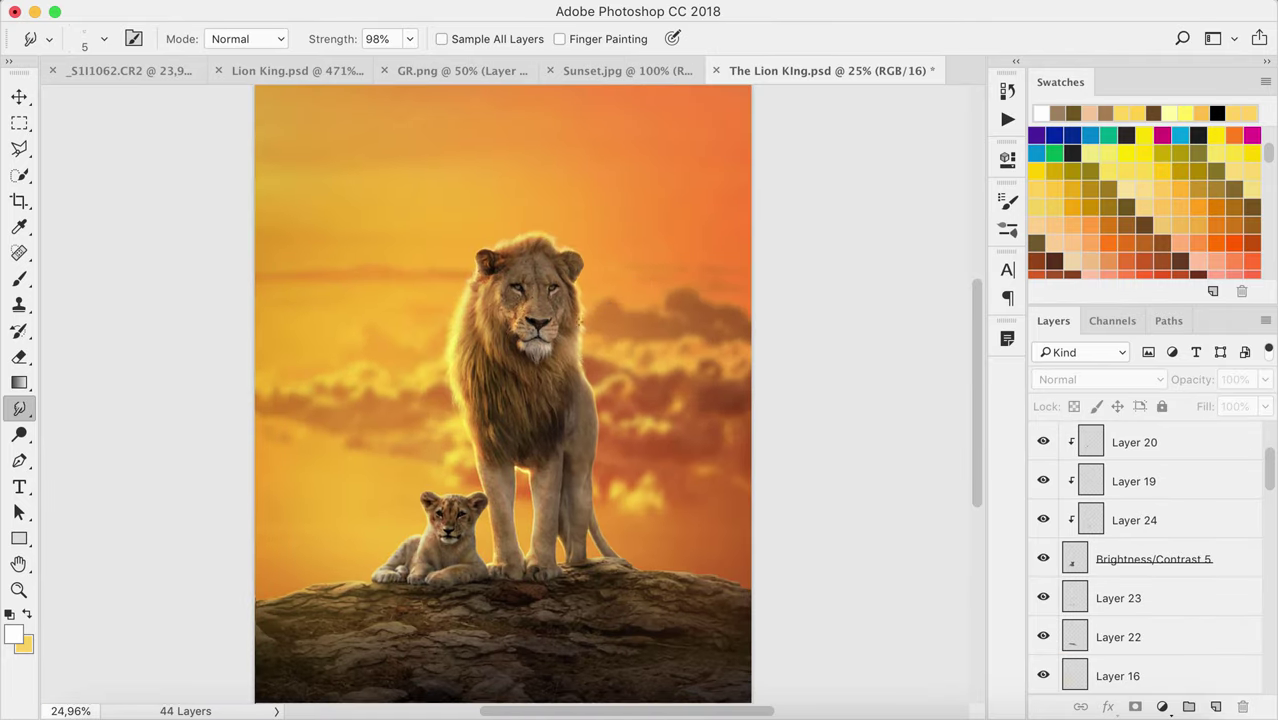
{"action": "scroll", "coordinate": [579, 323], "scroll_direction": "up", "scroll_amount": 5}
{"action": "scroll", "coordinate": [505, 299], "scroll_direction": "up", "scroll_amount": 1}
{"action": "key", "text": "v"}
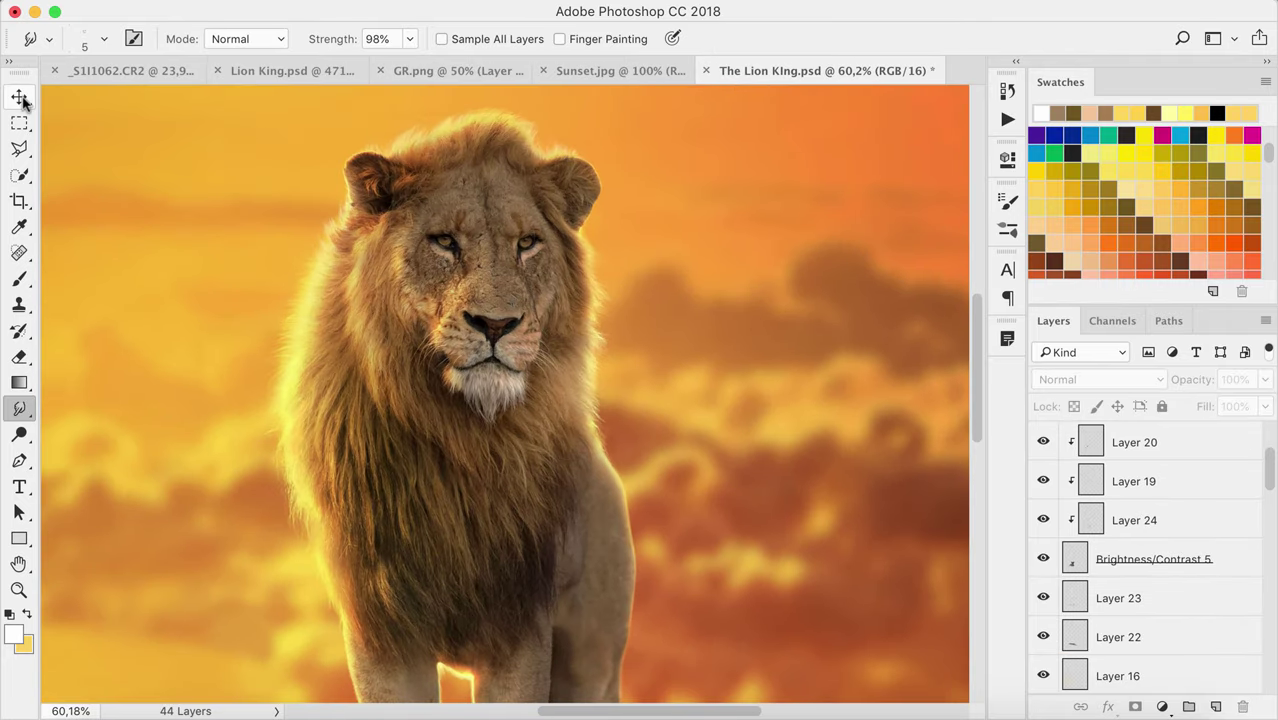
{"action": "scroll", "coordinate": [490, 97], "scroll_direction": "up", "scroll_amount": 5}
{"action": "scroll", "coordinate": [490, 97], "scroll_direction": "up", "scroll_amount": 1}
{"action": "left_click", "coordinate": [508, 194]}
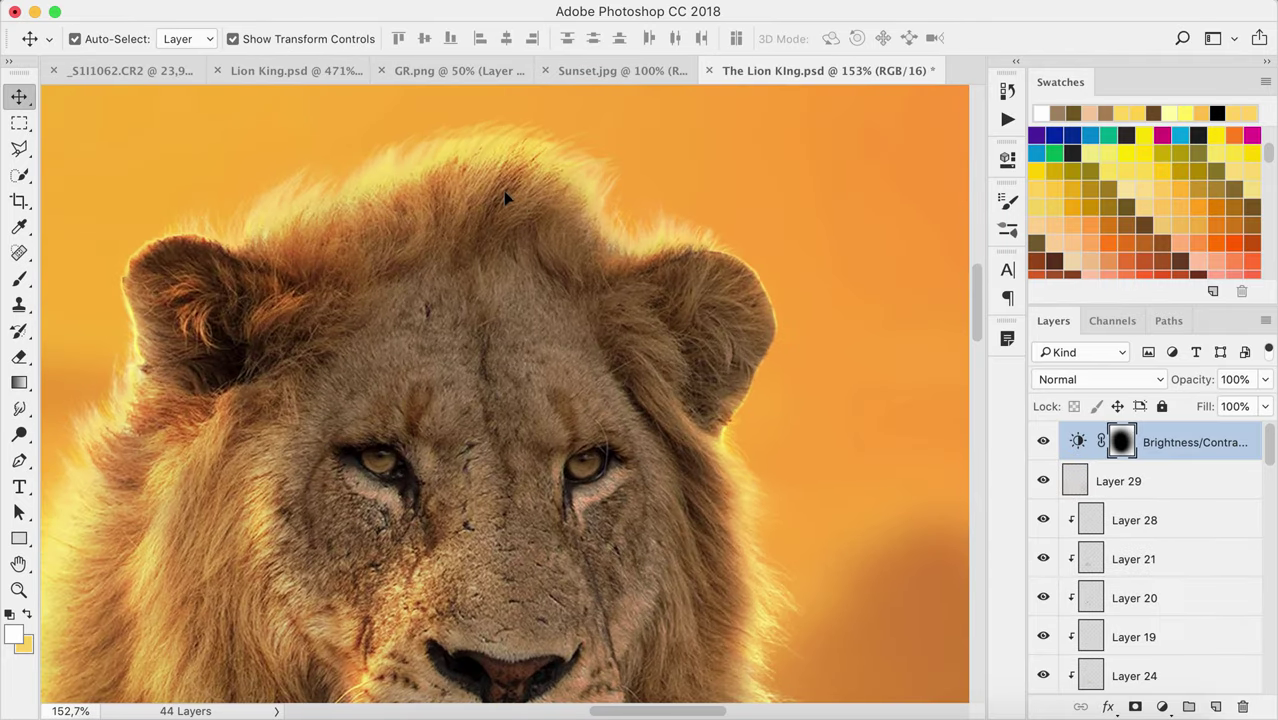
{"action": "scroll", "coordinate": [1127, 477], "scroll_direction": "down", "scroll_amount": 2}
{"action": "scroll", "coordinate": [1110, 480], "scroll_direction": "down", "scroll_amount": 2}
{"action": "scroll", "coordinate": [1127, 525], "scroll_direction": "down", "scroll_amount": 2}
{"action": "scroll", "coordinate": [1127, 525], "scroll_direction": "down", "scroll_amount": 3}
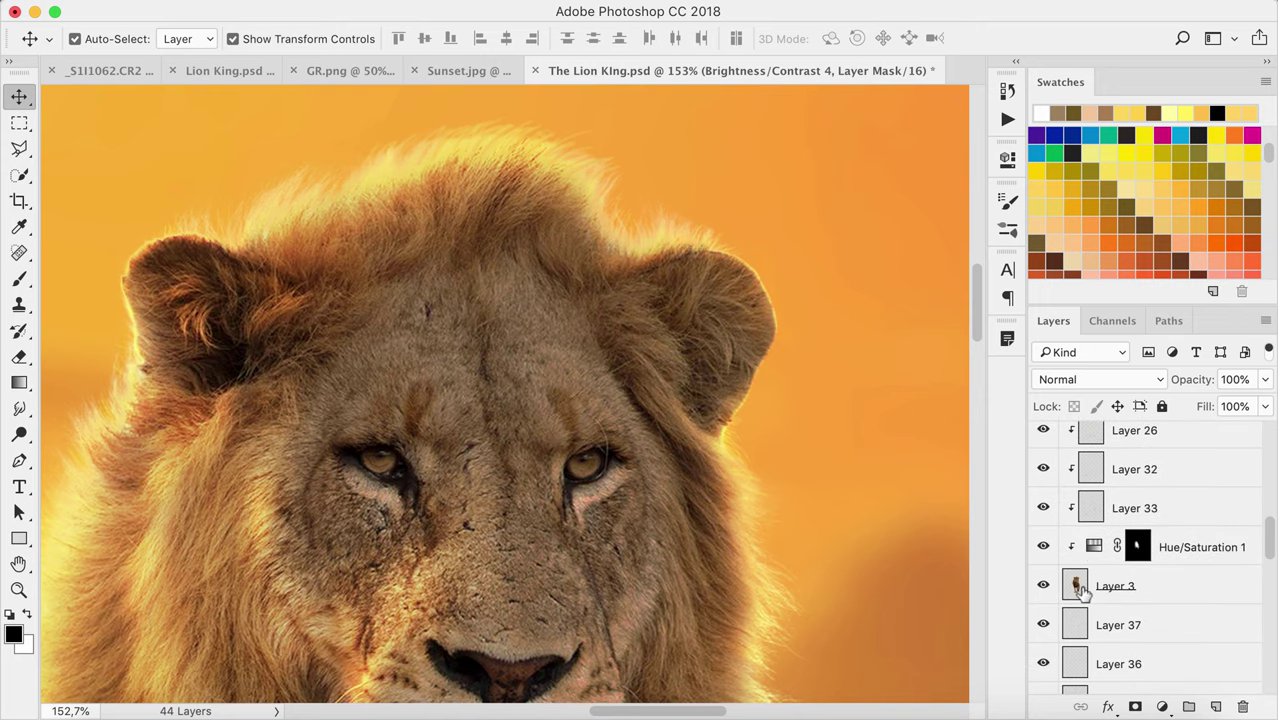
{"action": "left_click", "coordinate": [1115, 586]}
Smudge wispy strands from the top of the mane upward into the sky
{"action": "left_click", "coordinate": [19, 408]}
{"action": "scroll", "coordinate": [450, 116], "scroll_direction": "up", "scroll_amount": 1}
{"action": "scroll", "coordinate": [450, 116], "scroll_direction": "up", "scroll_amount": 6}
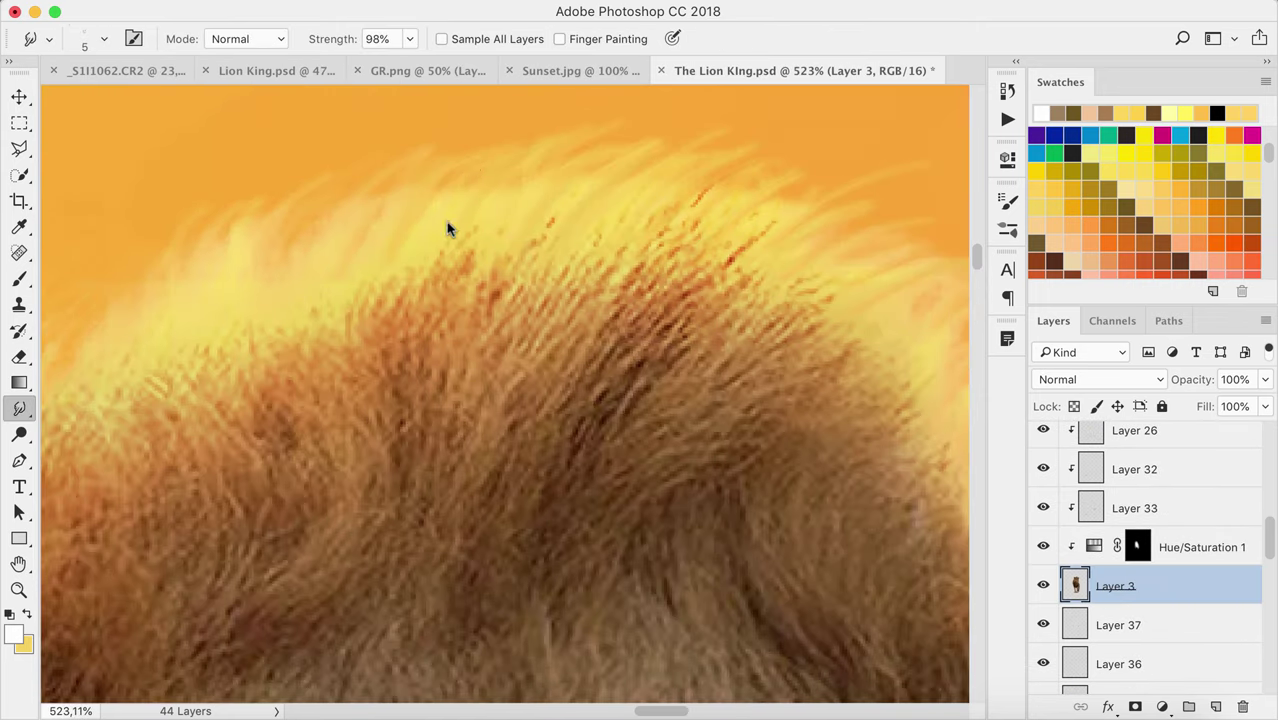
{"action": "left_click_drag", "start_coordinate": [540, 150], "coordinate": [552, 118]}
{"action": "left_click_drag", "start_coordinate": [590, 158], "coordinate": [605, 134]}
{"action": "left_click_drag", "start_coordinate": [680, 148], "coordinate": [690, 108]}
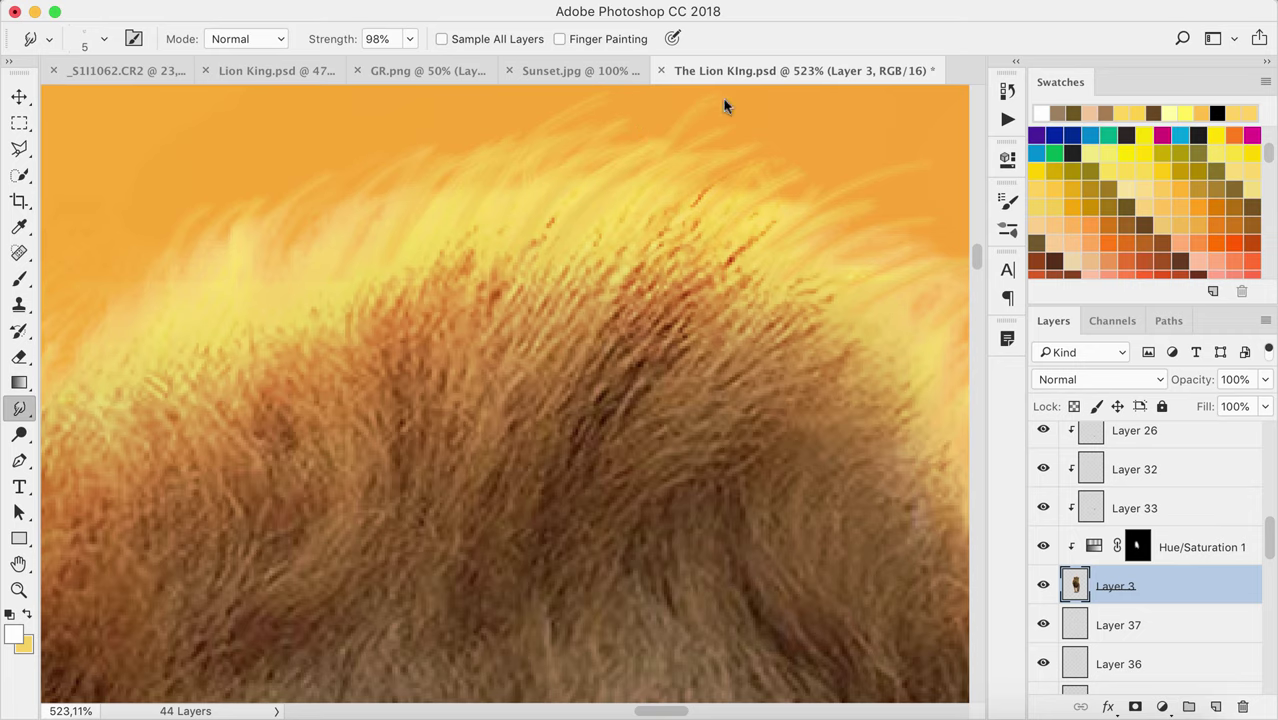
{"action": "left_click_drag", "start_coordinate": [860, 200], "coordinate": [884, 174]}
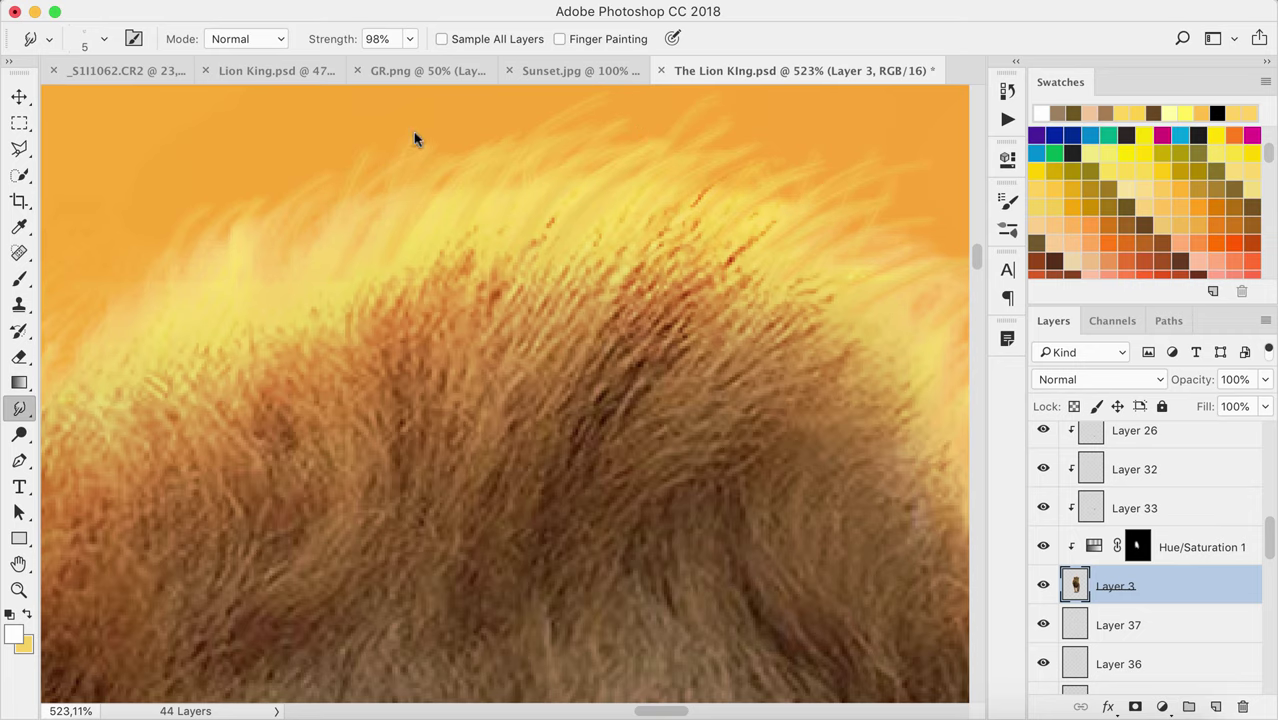
{"action": "scroll", "coordinate": [459, 156], "scroll_direction": "down", "scroll_amount": 4}
{"action": "scroll", "coordinate": [456, 196], "scroll_direction": "down", "scroll_amount": 6}
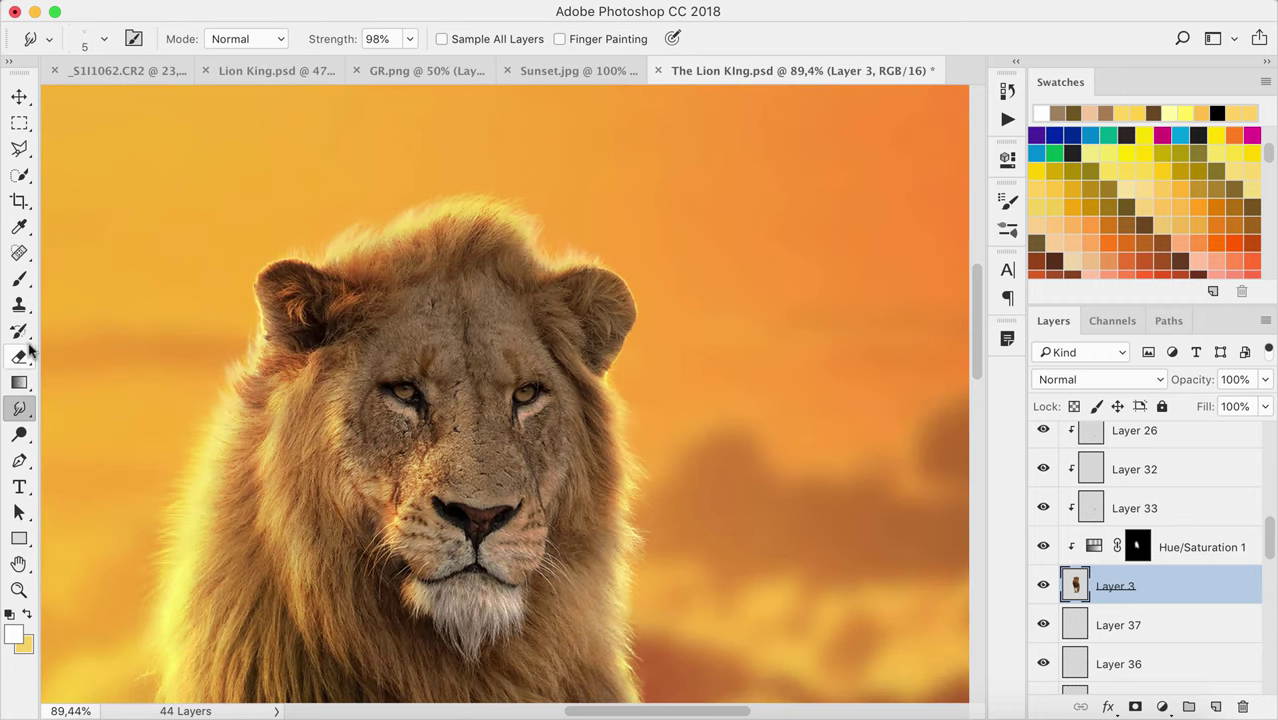
Dodge both of the lion's irises to brighten the eyes
{"action": "left_click", "coordinate": [19, 433]}
{"action": "scroll", "coordinate": [405, 398], "scroll_direction": "up", "scroll_amount": 5}
{"action": "left_click_drag", "start_coordinate": [403, 398], "coordinate": [376, 396]}
{"action": "left_click_drag", "start_coordinate": [636, 396], "coordinate": [641, 404]}
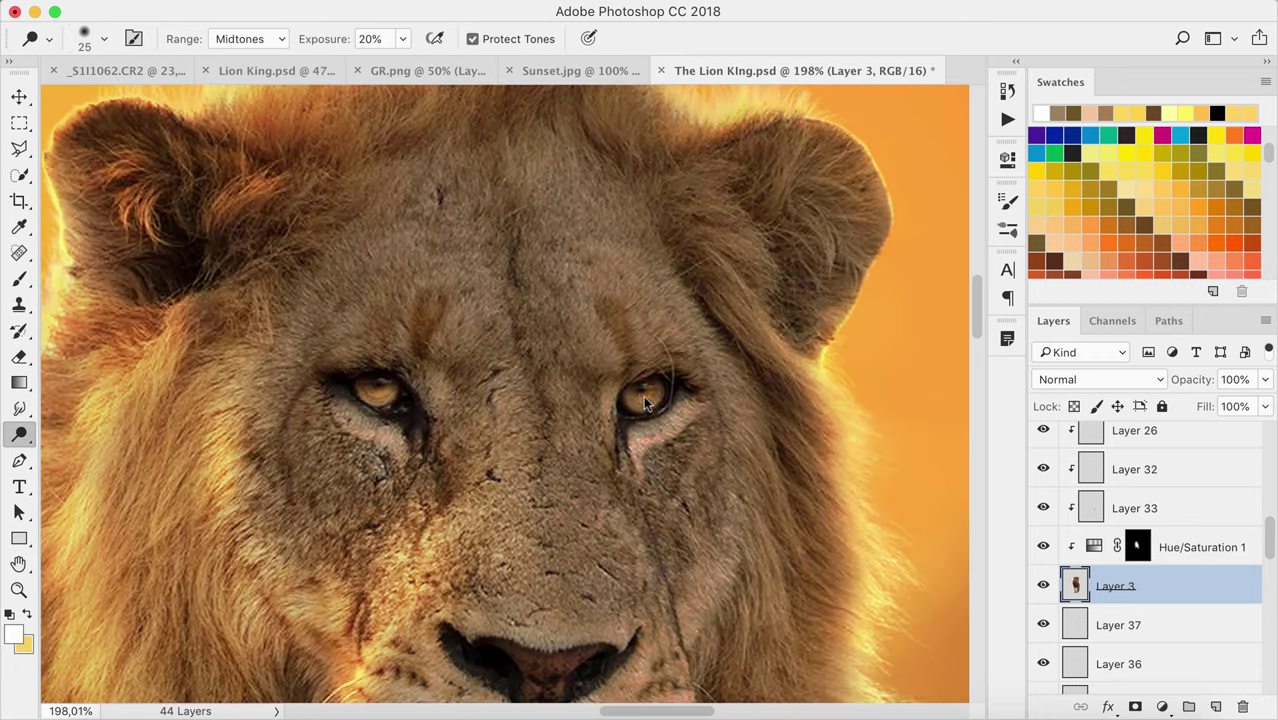
Set the Dodge brush to 20% exposure and enlarge it to size 90
{"action": "key", "text": "bracketleft"}
{"action": "key", "text": "bracketleft"}
{"action": "key", "text": "bracketleft"}
{"action": "key", "text": "9"}
{"action": "scroll", "coordinate": [483, 375], "scroll_direction": "down", "scroll_amount": 3}
{"action": "key", "text": "2"}
{"action": "key", "text": "bracketright"}
{"action": "key", "text": "bracketright"}
{"action": "key", "text": "bracketright"}
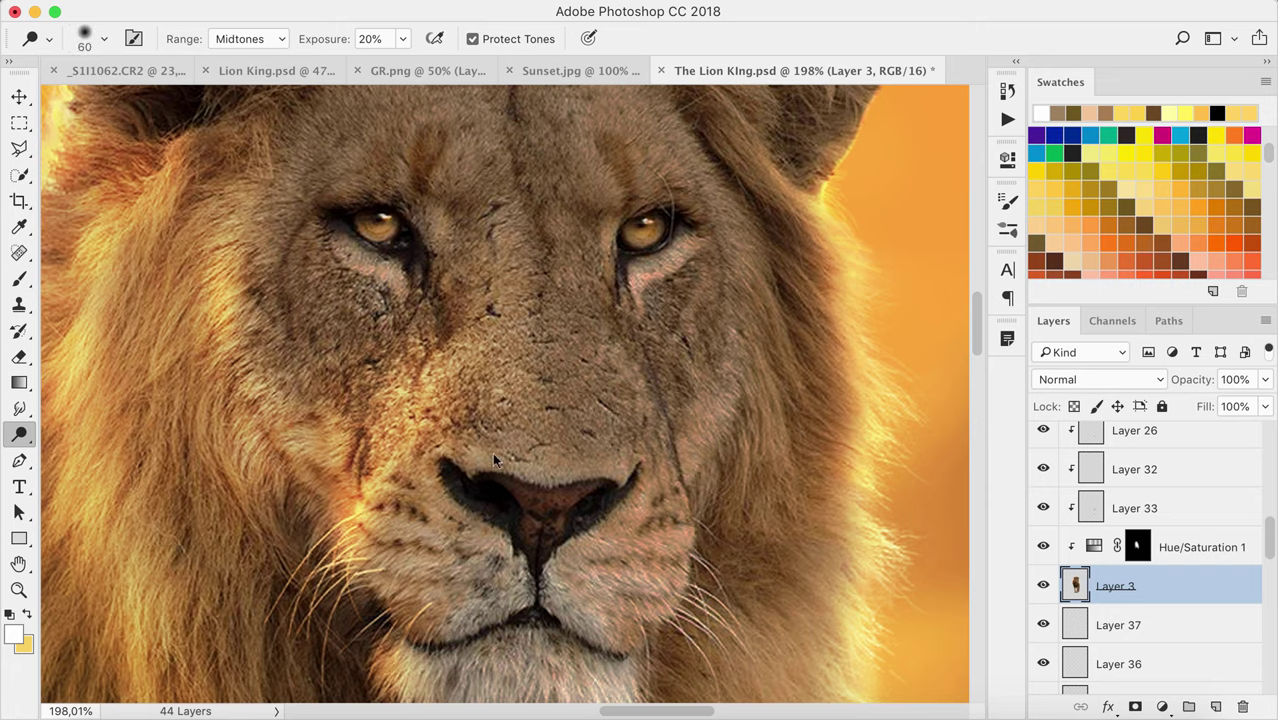
{"action": "key", "text": "bracketright"}
{"action": "key", "text": "bracketright"}
{"action": "key", "text": "bracketright"}
{"action": "scroll", "coordinate": [480, 450], "scroll_direction": "down", "scroll_amount": 2}
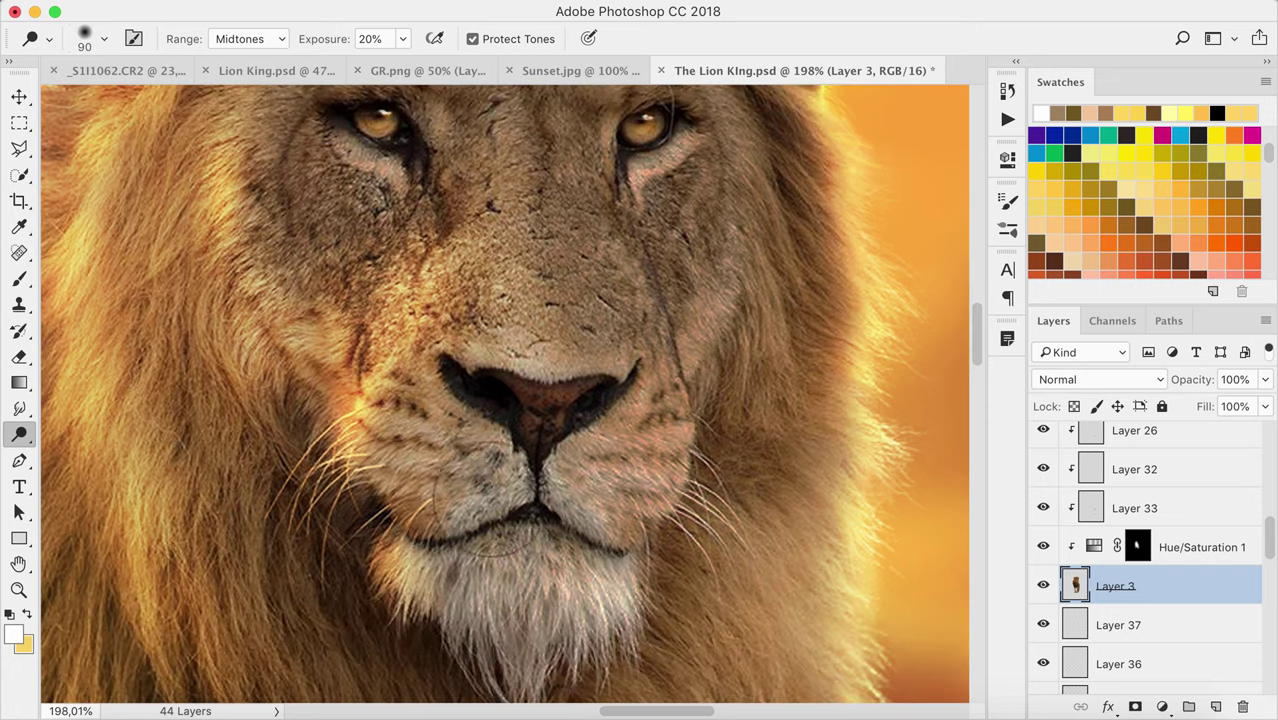
Dodge over the lion's muzzle and chin, then zoom out
{"action": "left_click_drag", "start_coordinate": [486, 498], "coordinate": [565, 410]}
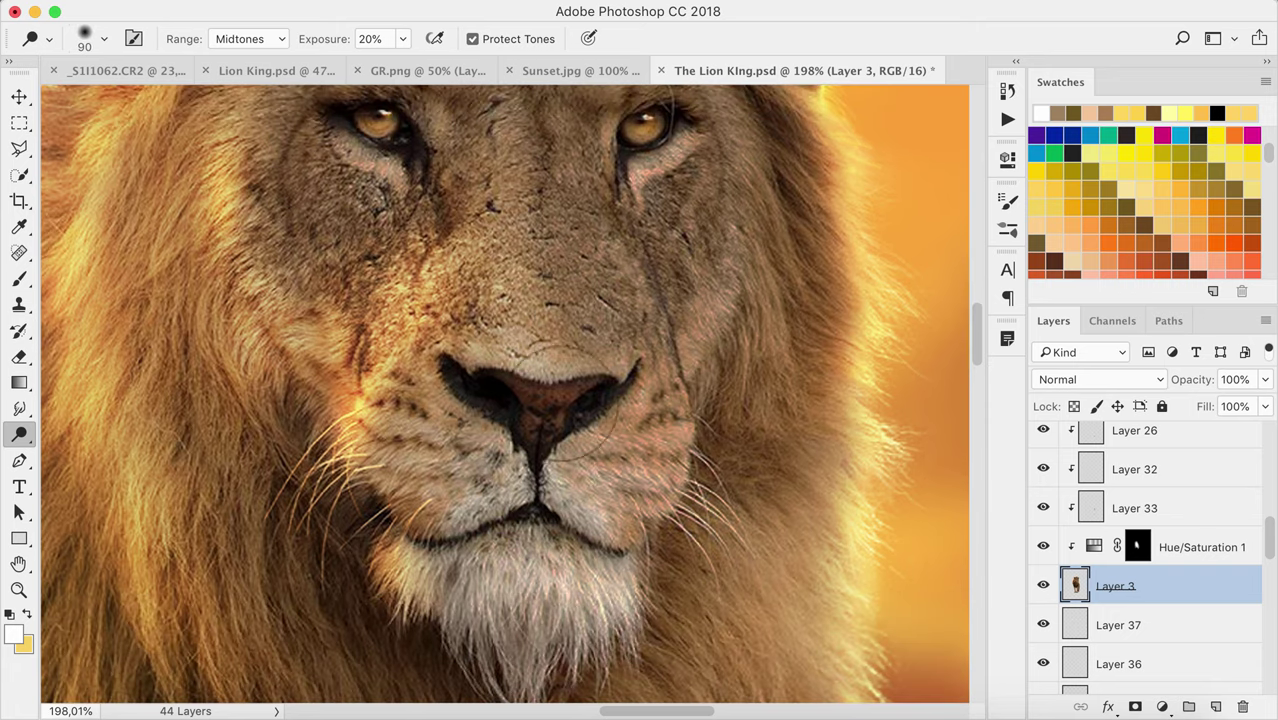
{"action": "scroll", "coordinate": [590, 415], "scroll_direction": "down", "scroll_amount": 5}
{"action": "scroll", "coordinate": [590, 412], "scroll_direction": "down", "scroll_amount": 1}
{"action": "scroll", "coordinate": [588, 405], "scroll_direction": "down", "scroll_amount": 5}
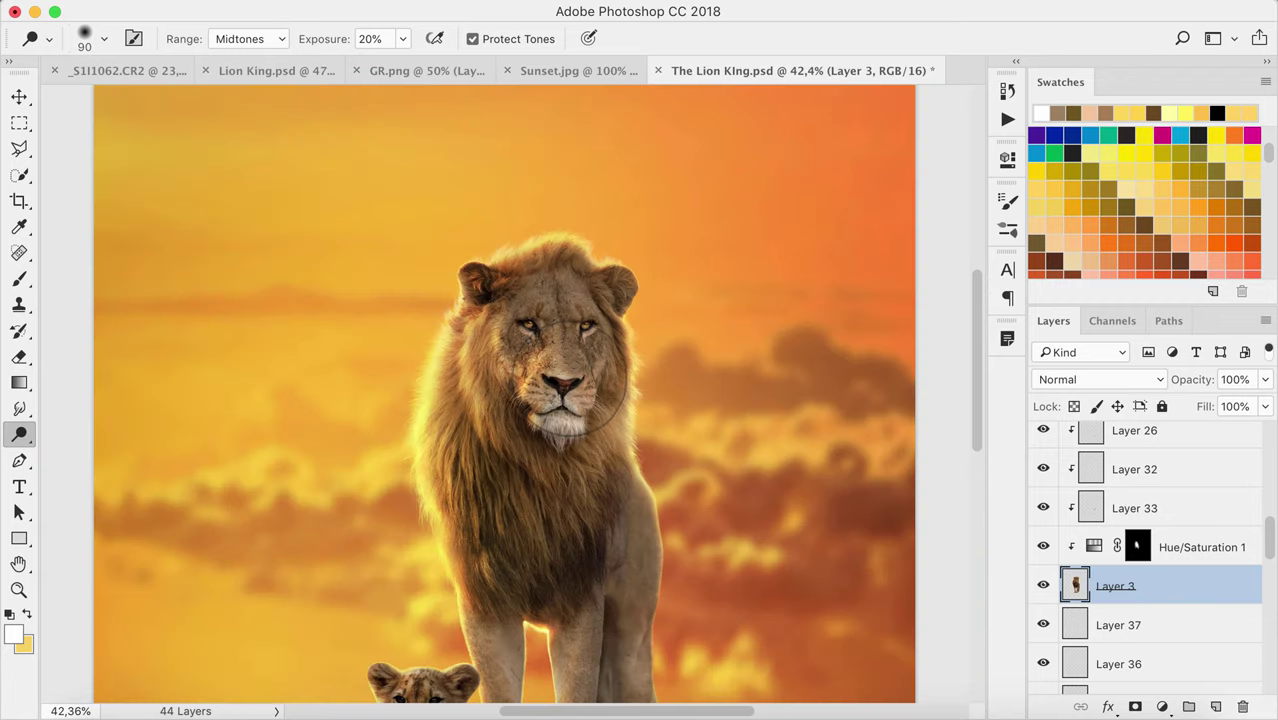
{"action": "scroll", "coordinate": [590, 410], "scroll_direction": "down", "scroll_amount": 2}
{"action": "scroll", "coordinate": [385, 456], "scroll_direction": "up", "scroll_amount": 1}
{"action": "scroll", "coordinate": [388, 460], "scroll_direction": "down", "scroll_amount": 3}
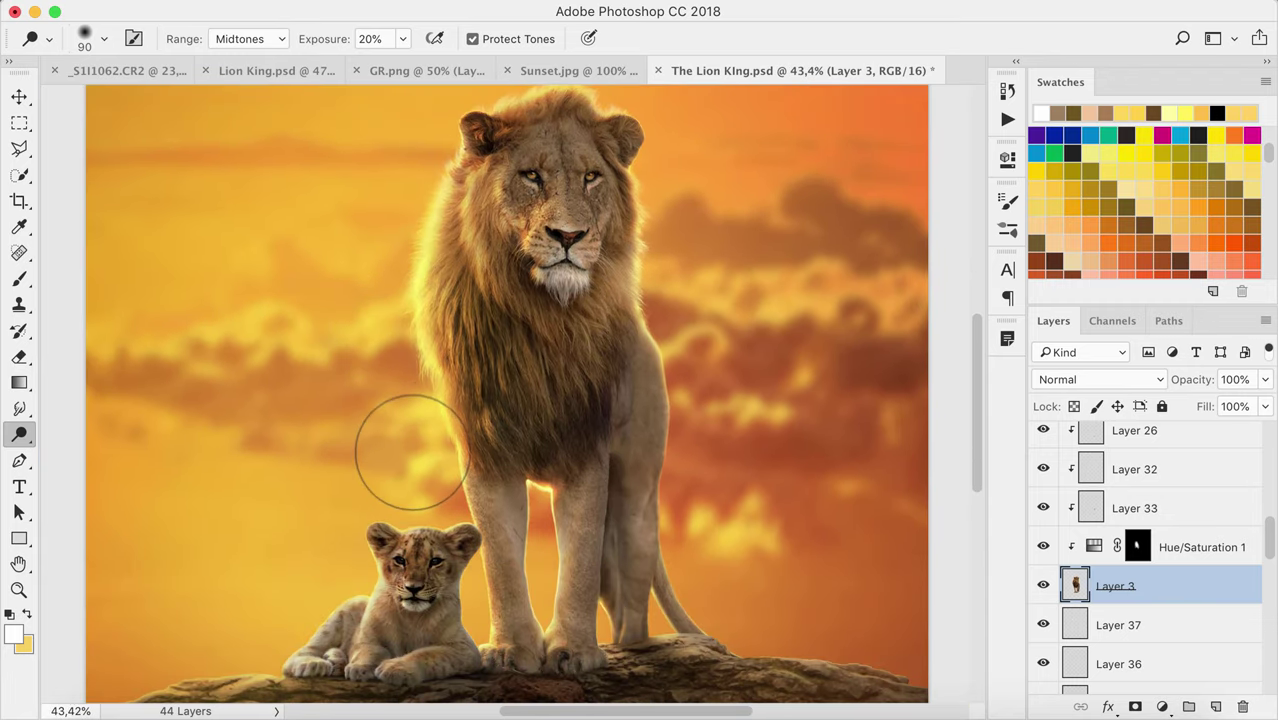
{"action": "scroll", "coordinate": [414, 456], "scroll_direction": "down", "scroll_amount": 4}
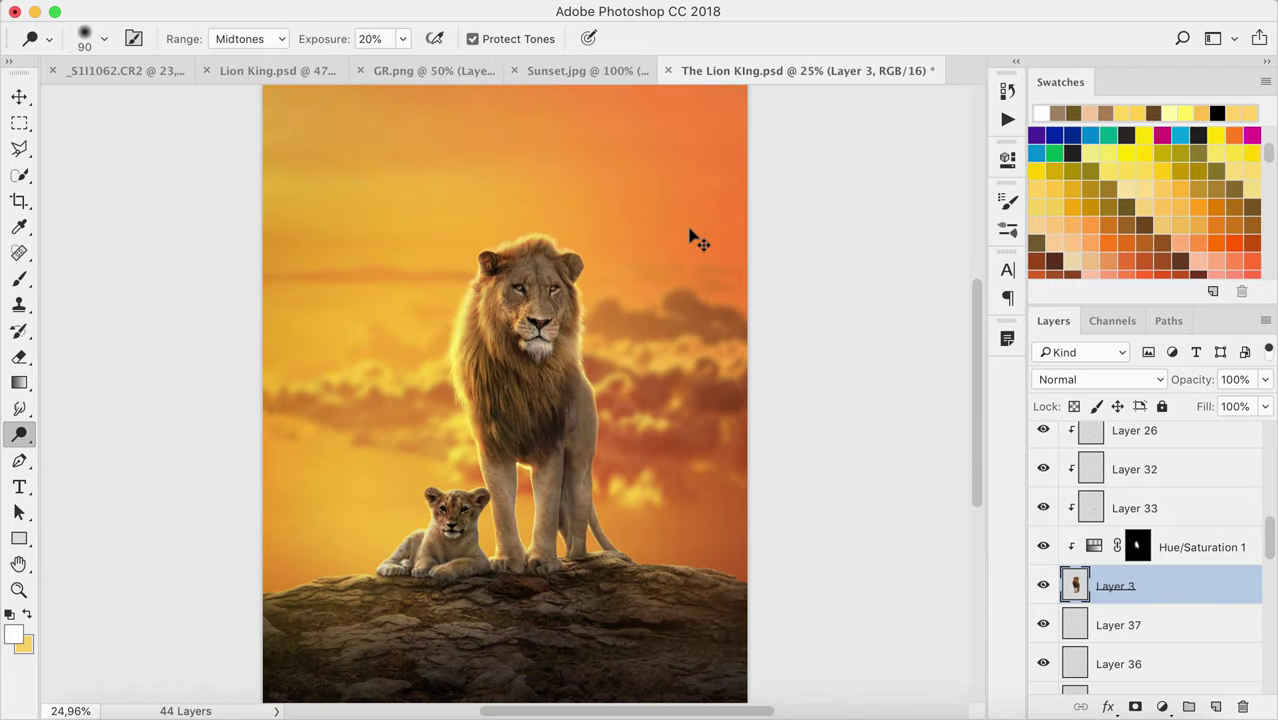